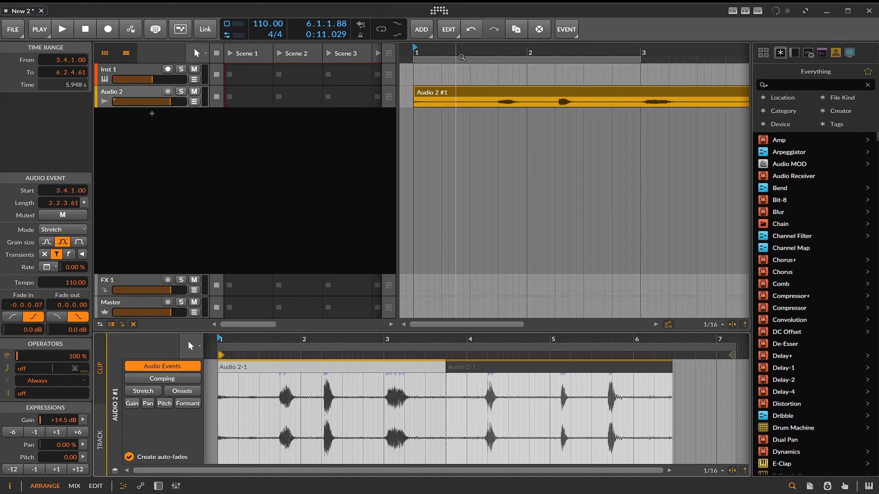
Step: Play the Audio 2 recording from bar 1 through its last sound, and stop playback
left_click(417, 49)
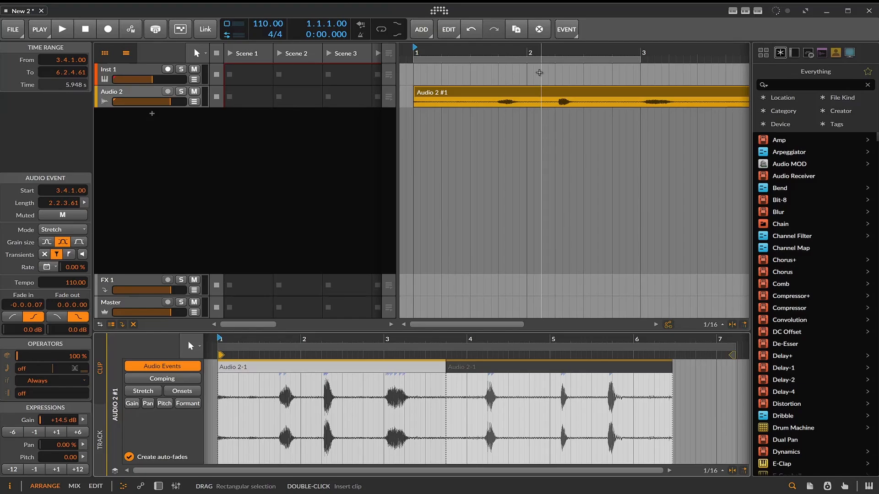
key("space")
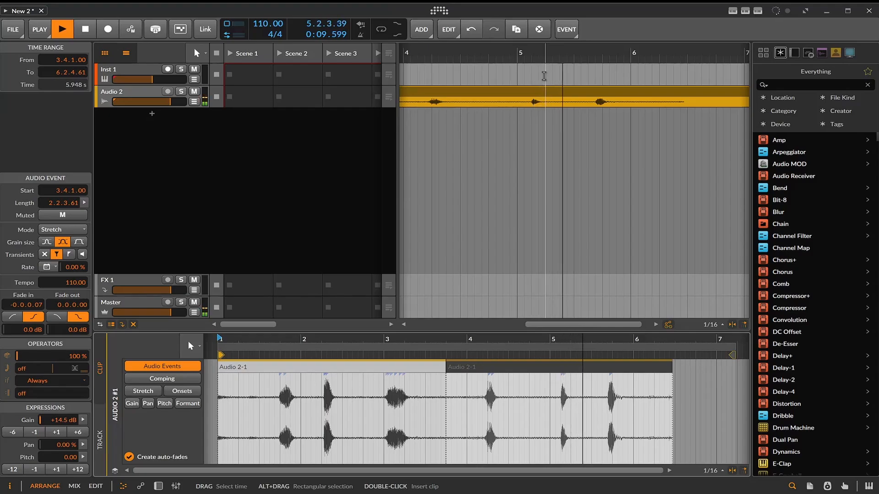
key("space")
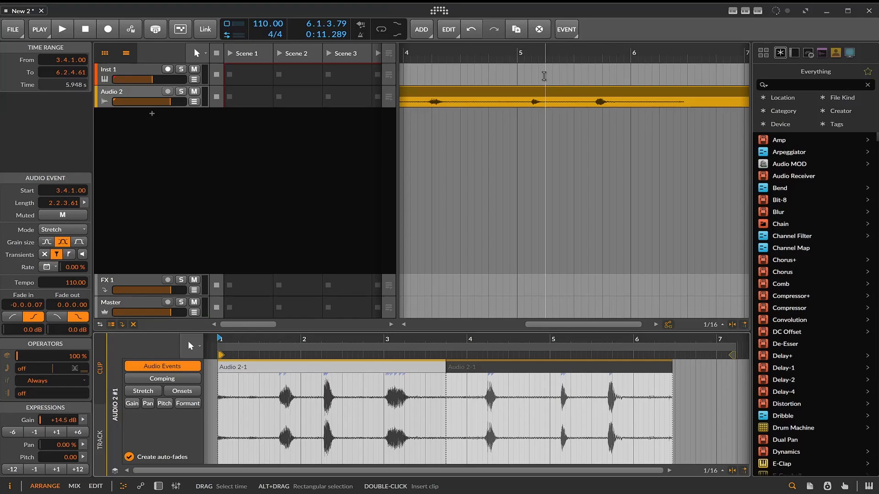
Step: Split the audio around the first three sounds with the Knife tool, cutting at 1.3.4.85, 2.1.1, 2.2.1, 2.3.1, 3.1.1 and 3.3.1
left_click(276, 413)
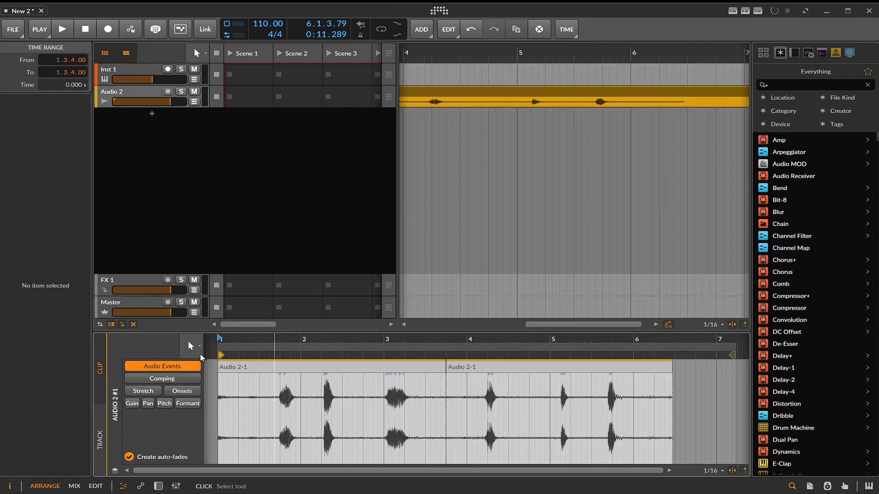
left_click(191, 345)
left_click(182, 416)
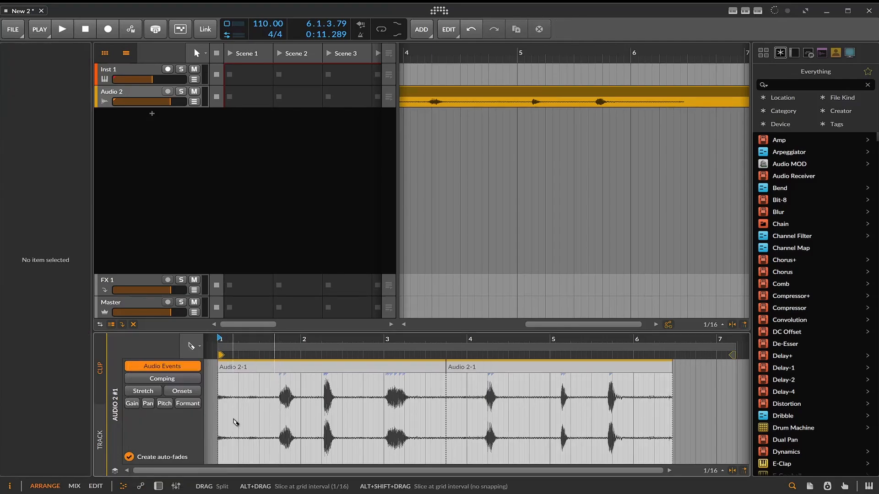
left_click(279, 421)
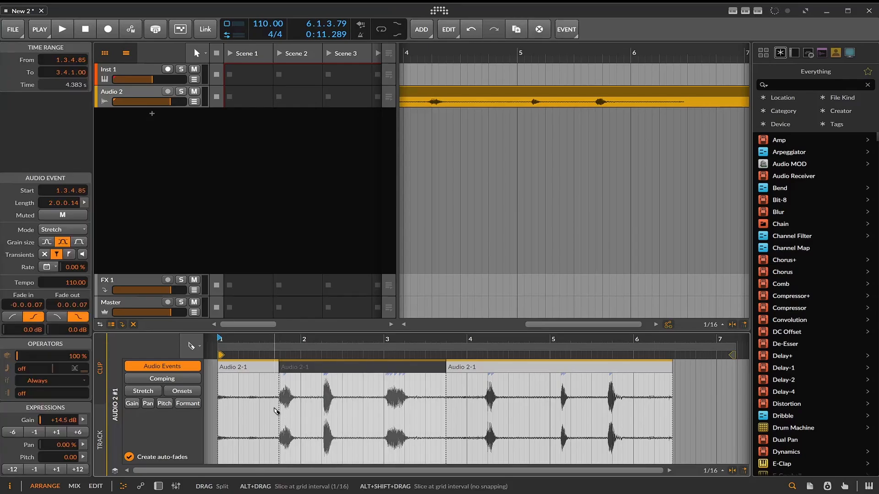
left_click(301, 418)
left_click(322, 422)
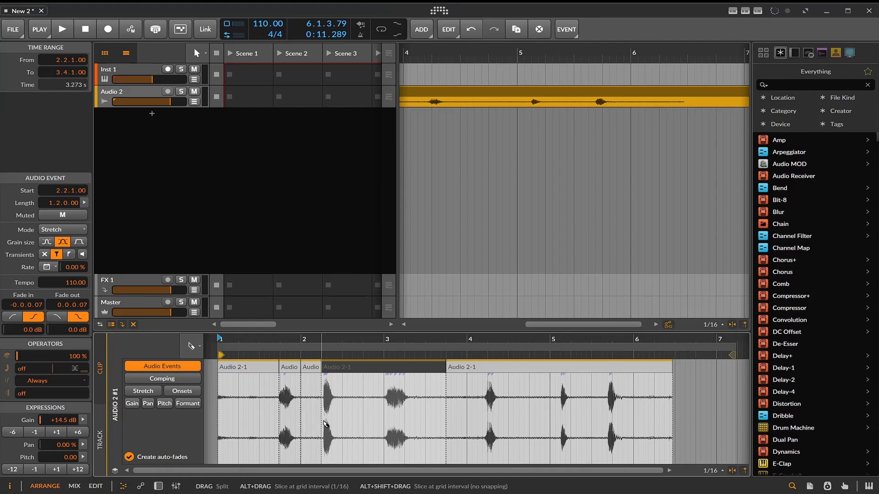
left_click(342, 424)
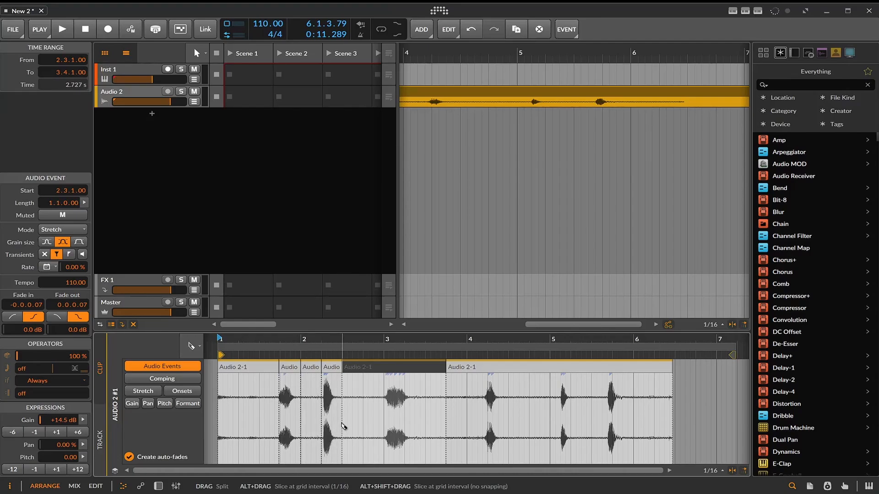
left_click(386, 430)
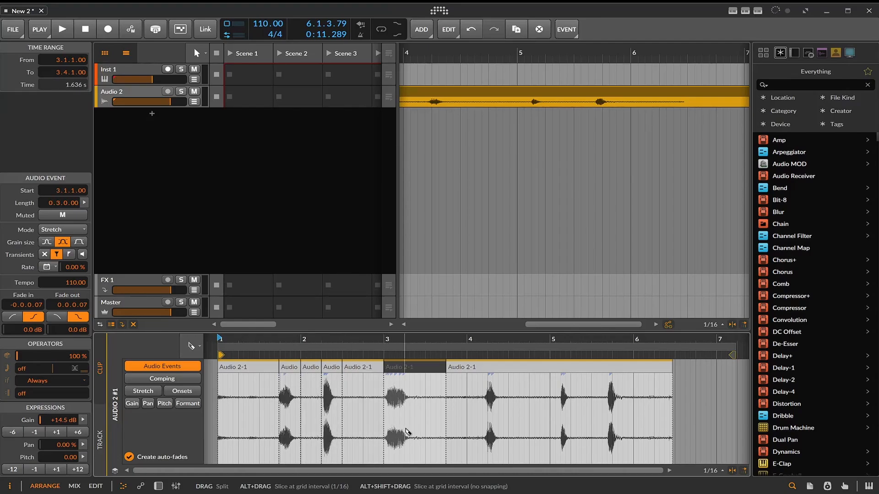
left_click(425, 434)
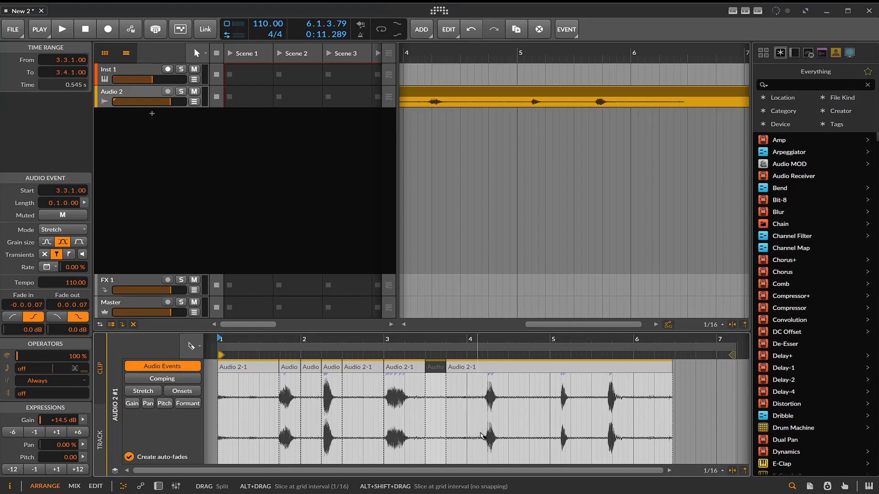
Step: Split the audio around the last three sounds, cutting at 4.1.4, 4.2.3, 5.1.3, 5.2.1, 5.3.3 and 5.4.3
left_click(483, 435)
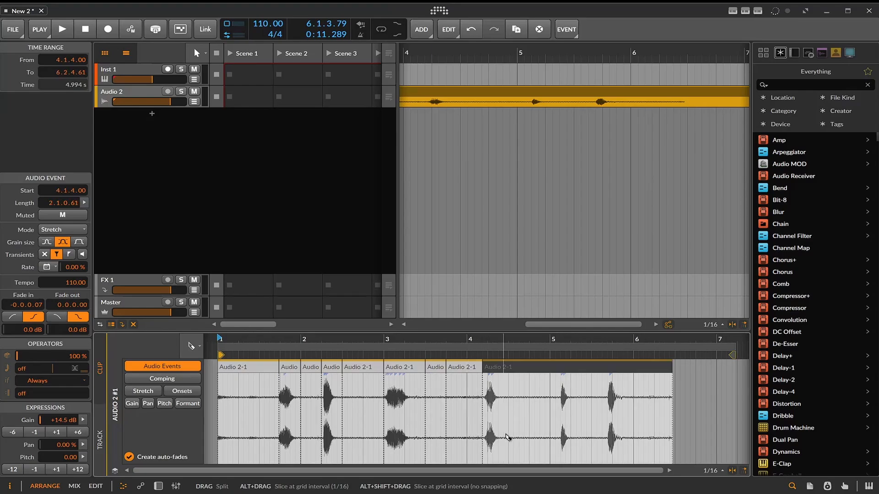
left_click(497, 439)
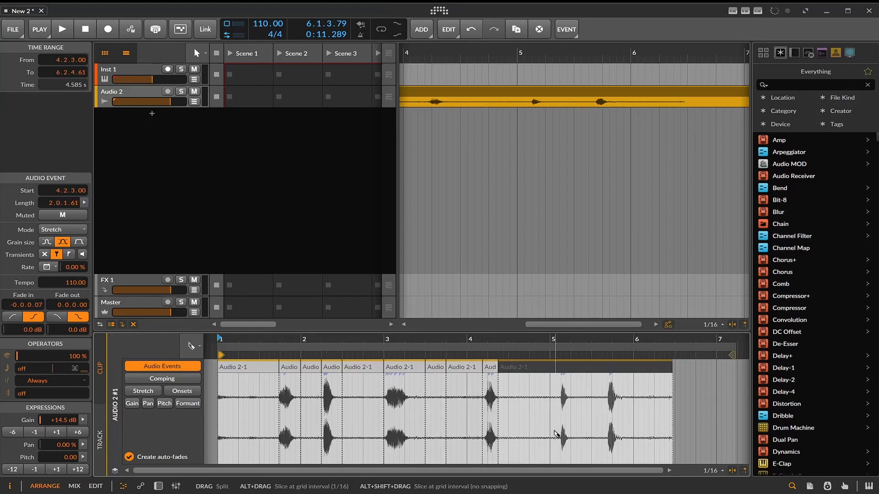
left_click(560, 440)
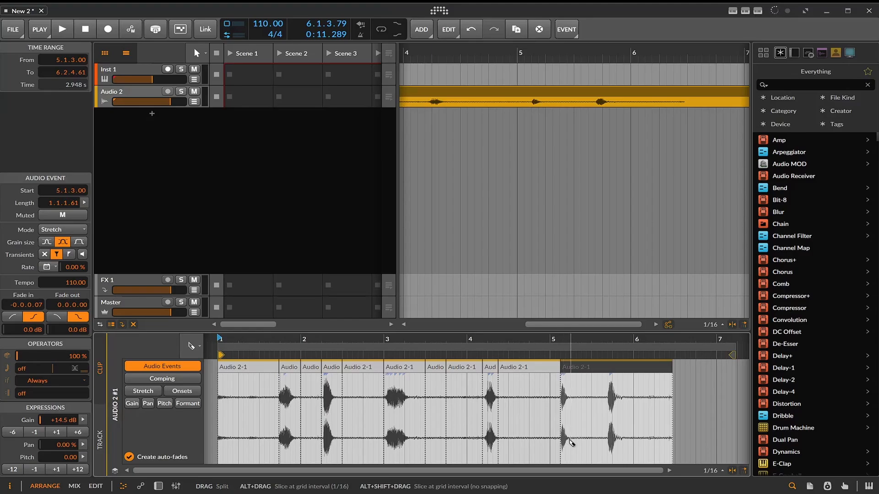
left_click(570, 442)
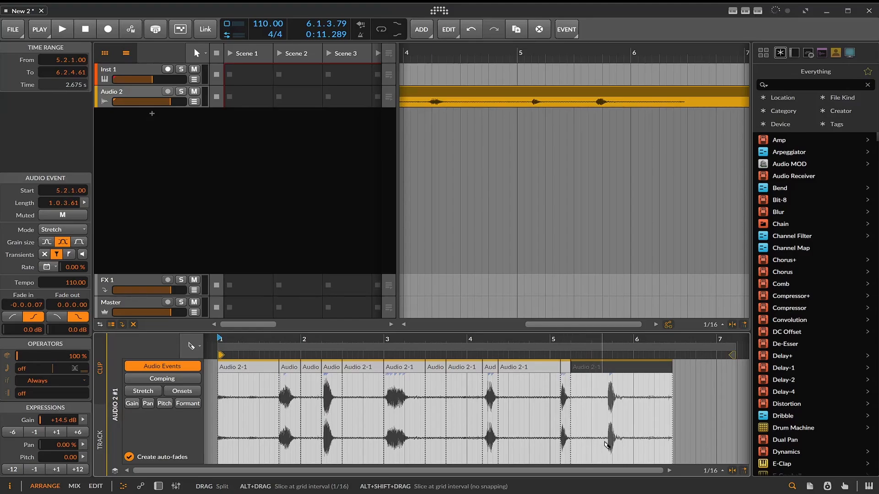
left_click(605, 445)
left_click(624, 447)
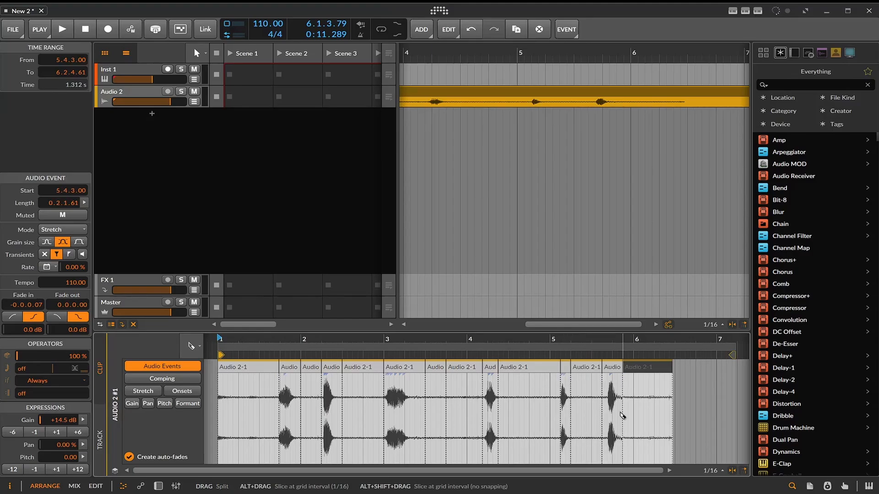
Step: Delete the silent events before the first sound, between the first two sounds, and between the second and third sounds
left_click(194, 346)
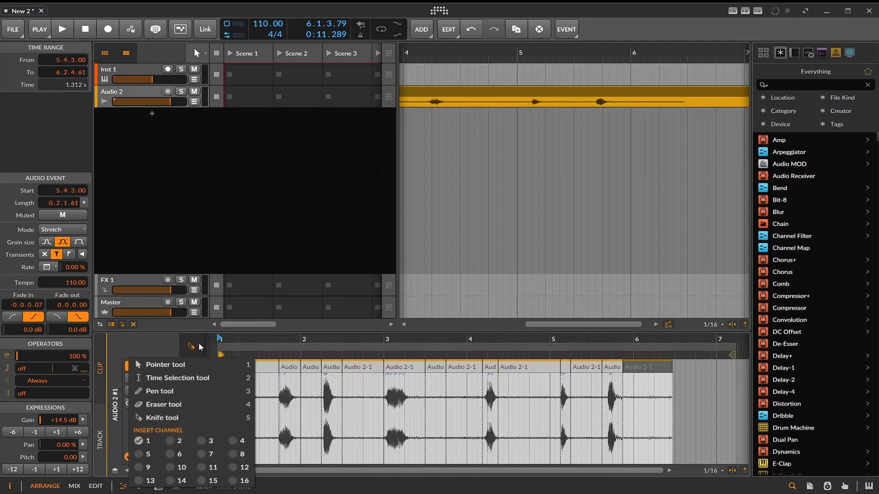
left_click(211, 364)
left_click(252, 364)
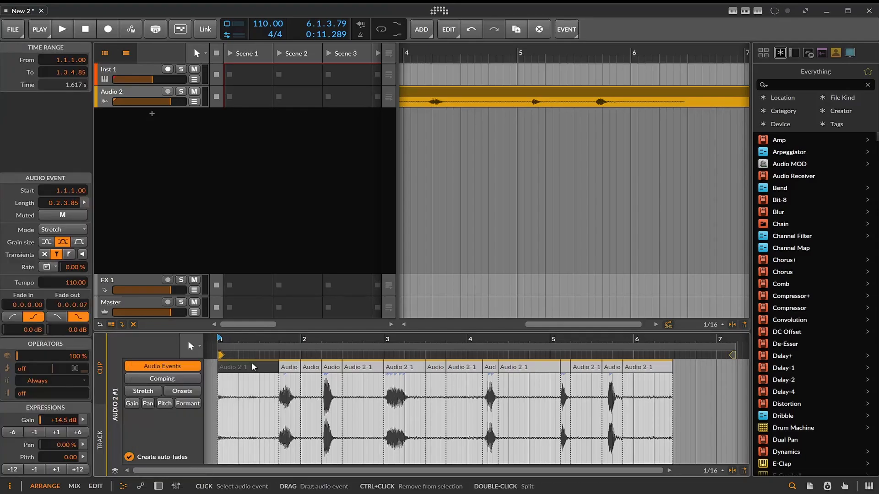
key("Delete")
left_click(315, 369)
key("Delete")
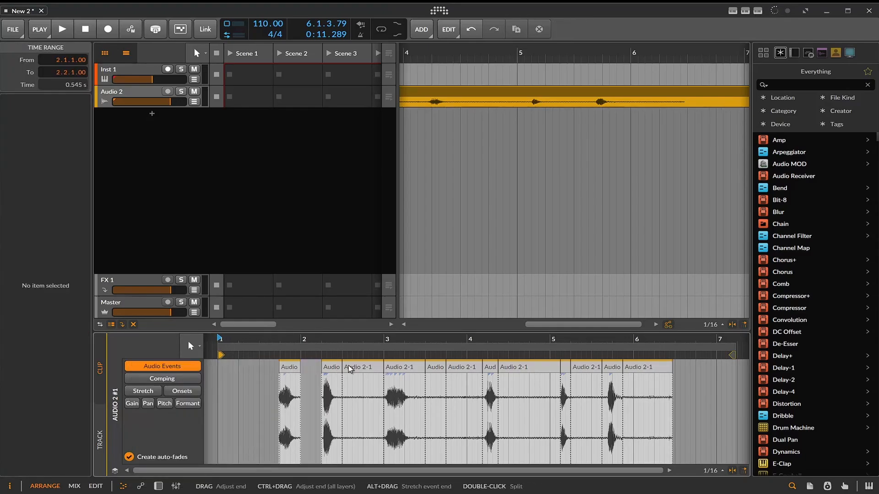
left_click_drag(356, 368, 350, 370)
key("Delete")
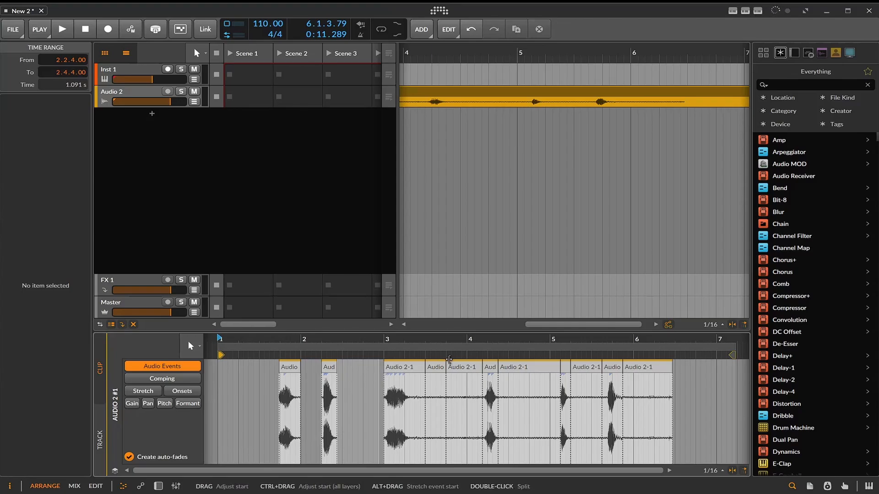
Step: Delete the two silent events between the third and fourth sounds and the one between the fourth and fifth sounds
left_click(436, 367)
key("Delete")
left_click(463, 369)
key("Delete")
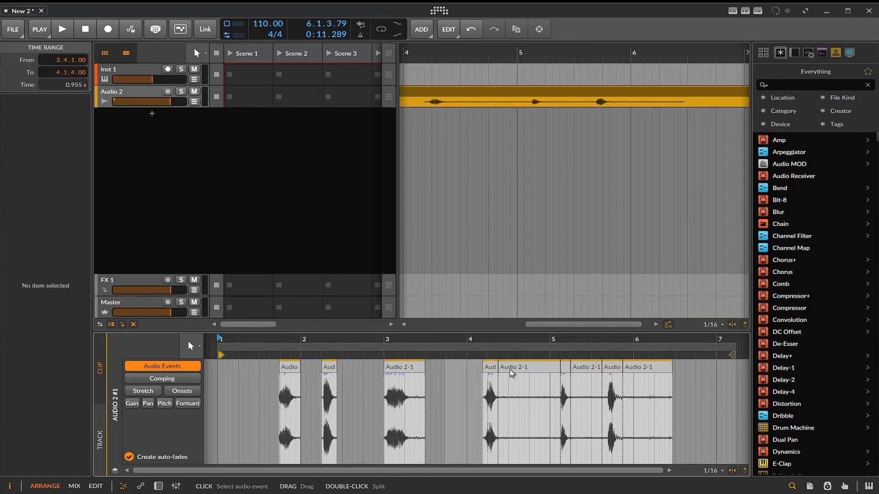
left_click(532, 370)
key("Delete")
left_click(566, 368)
key("Delete")
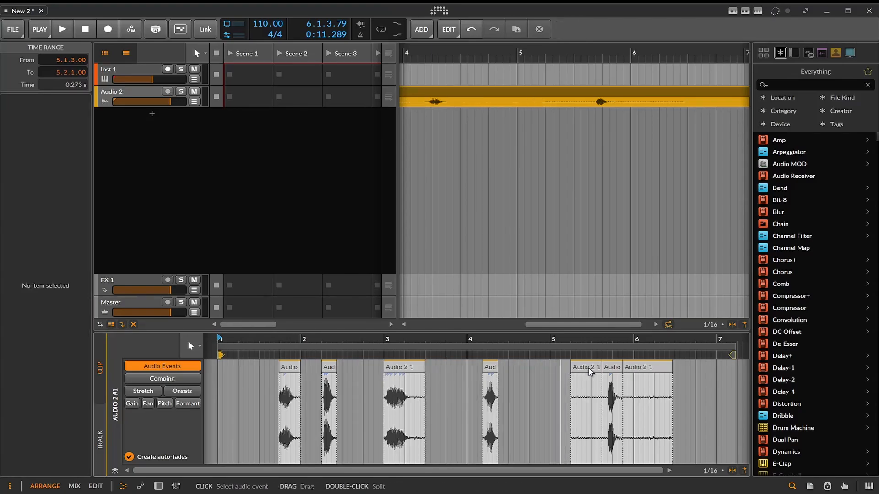
key("ctrl+z")
Step: Delete the silent events directly before and after the last sound
left_click(594, 366)
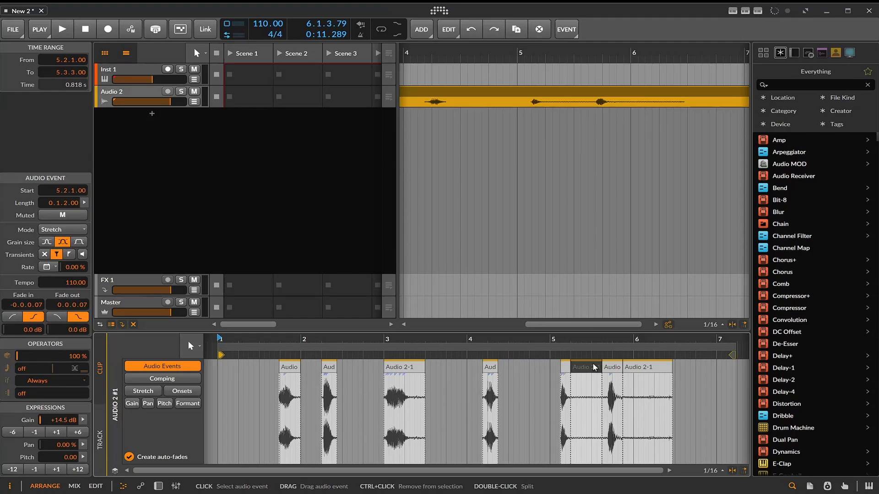
key("Delete")
left_click(631, 367)
key("Delete")
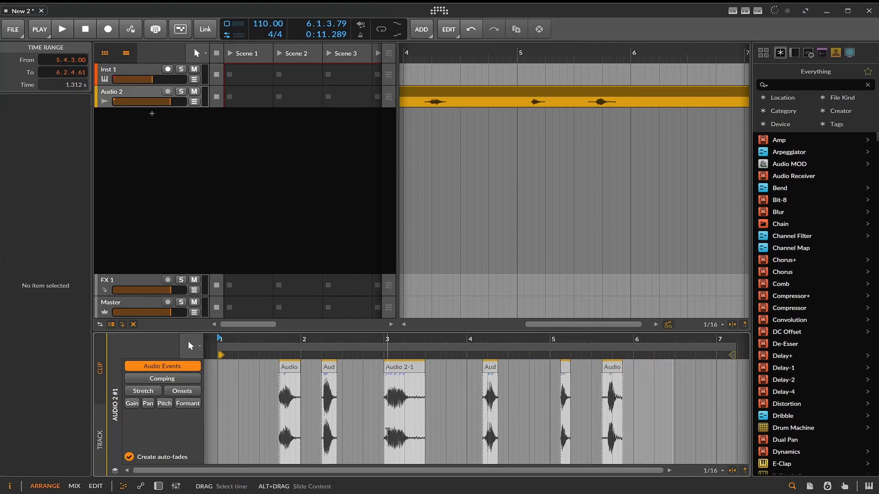
Step: Move the six sound events, in order, to start at 1.1.1, 1.3.1, 2.1.1, 2.4.1, 3.1.1 and 3.2.1
left_click_drag(290, 367, 228, 369)
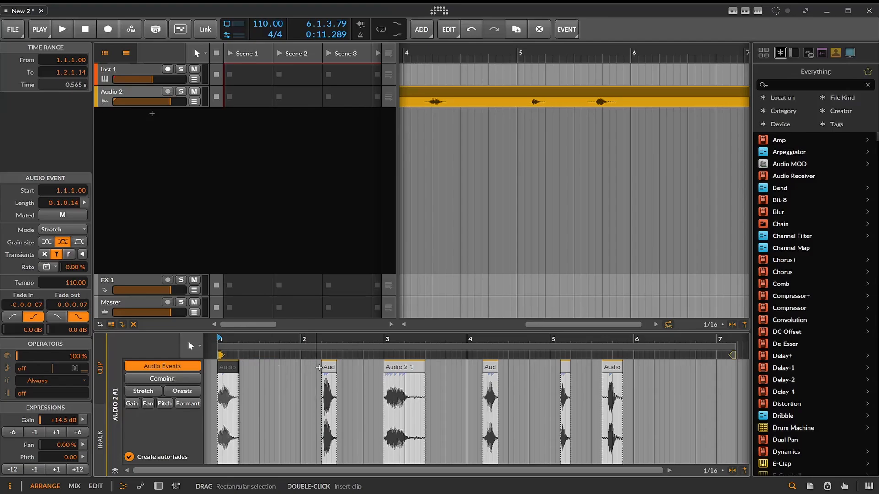
left_click_drag(325, 368, 262, 371)
left_click_drag(396, 368, 324, 369)
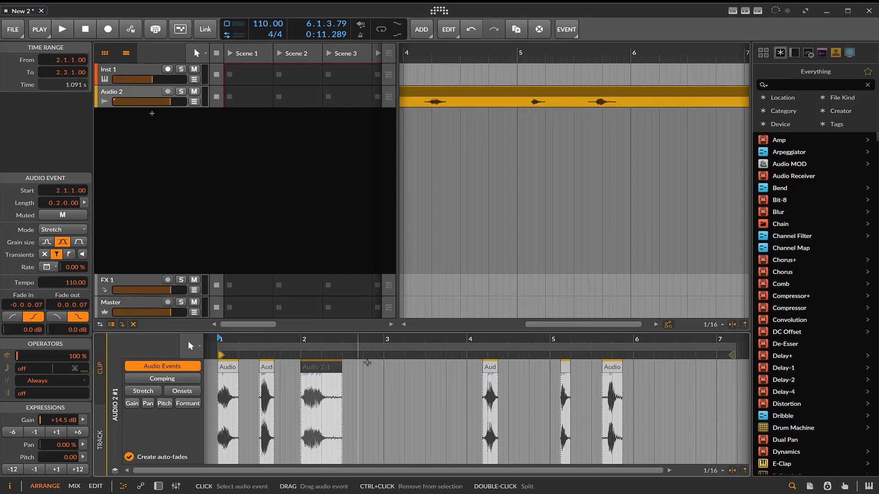
left_click_drag(488, 372, 369, 372)
left_click_drag(565, 366, 390, 371)
left_click_drag(616, 387, 420, 388)
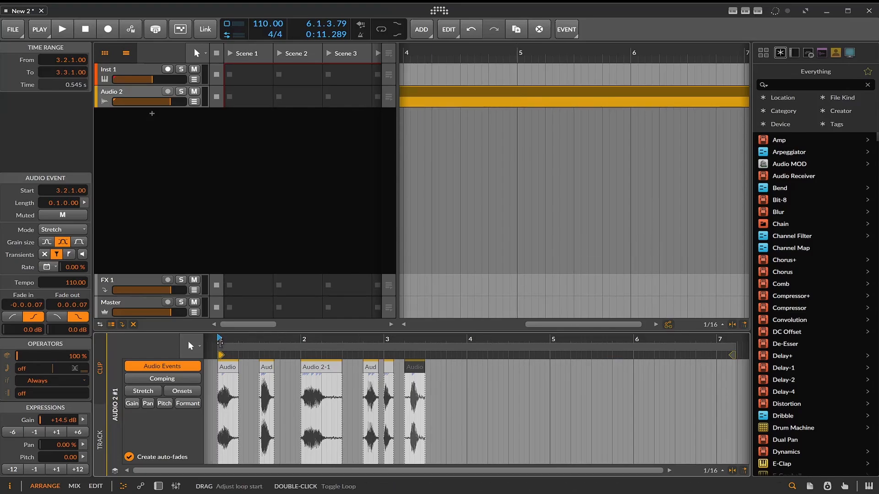
Step: Play the rearranged clip from the start through the third sound, and stop playback
left_click(288, 399)
key("space")
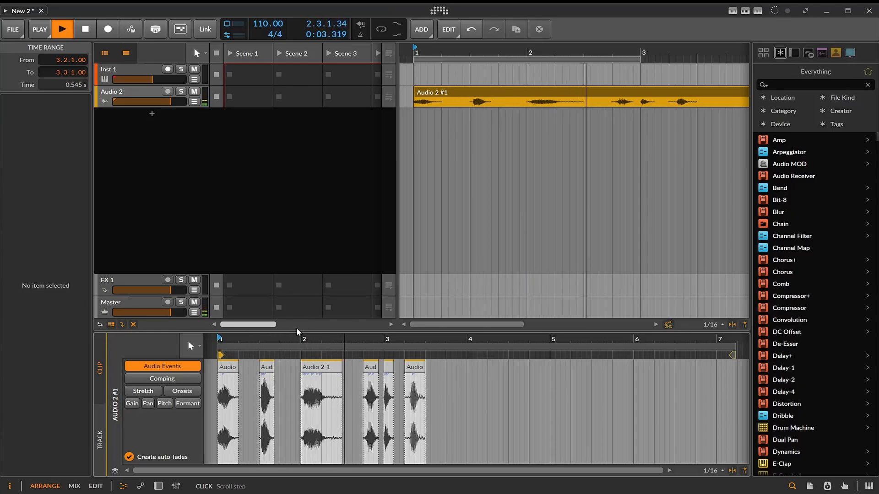
key("space")
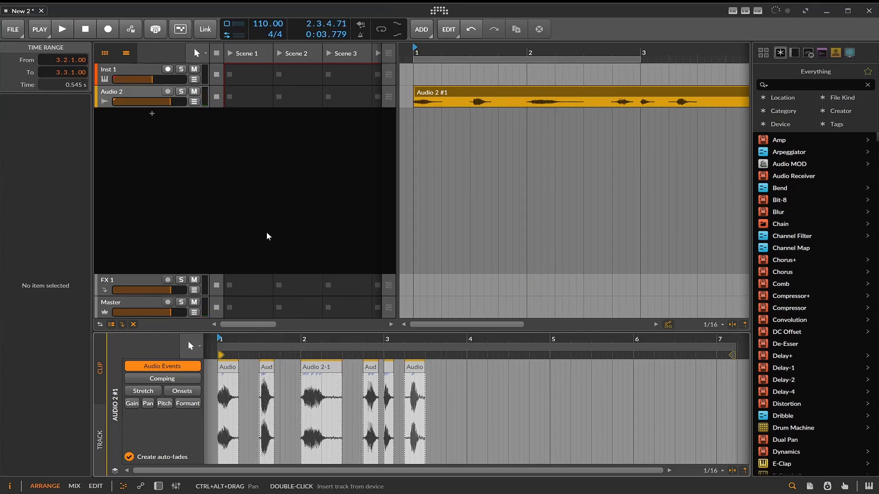
Step: Split the third sound event at 2.2.2 with the Knife tool and remove its silent tail
left_click(198, 346)
left_click(210, 415)
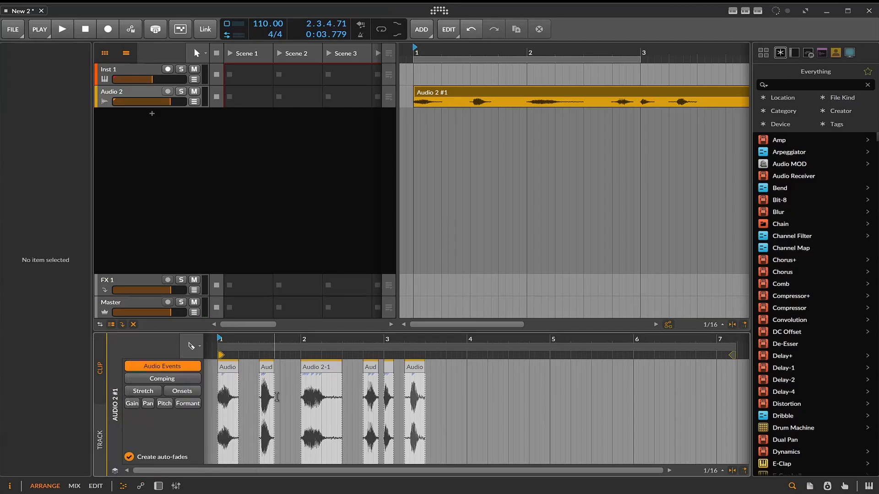
left_click(328, 380)
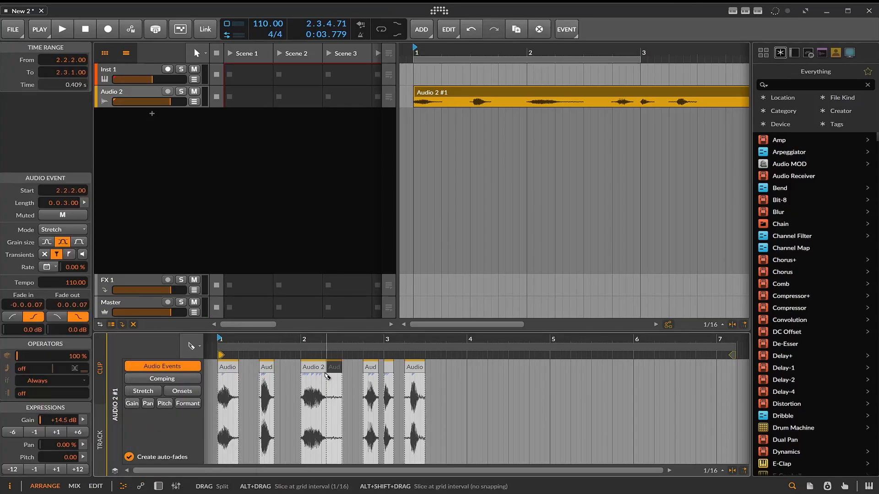
left_click(199, 347)
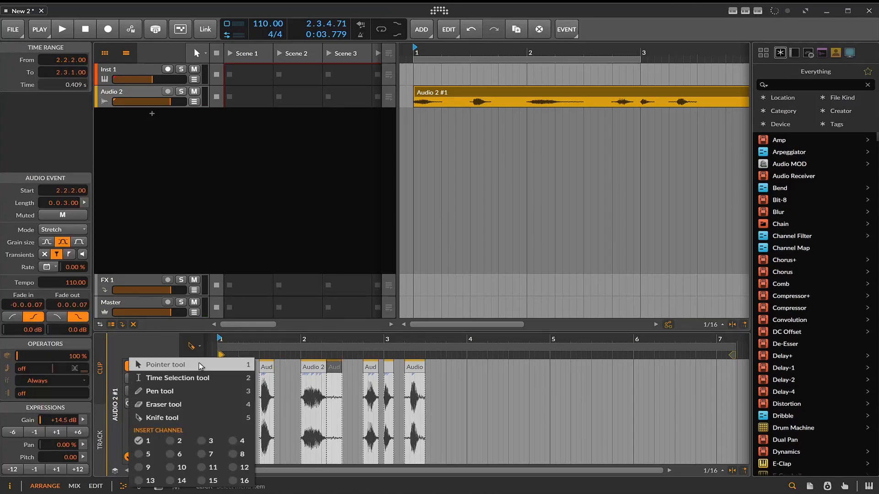
left_click(198, 363)
left_click(332, 371)
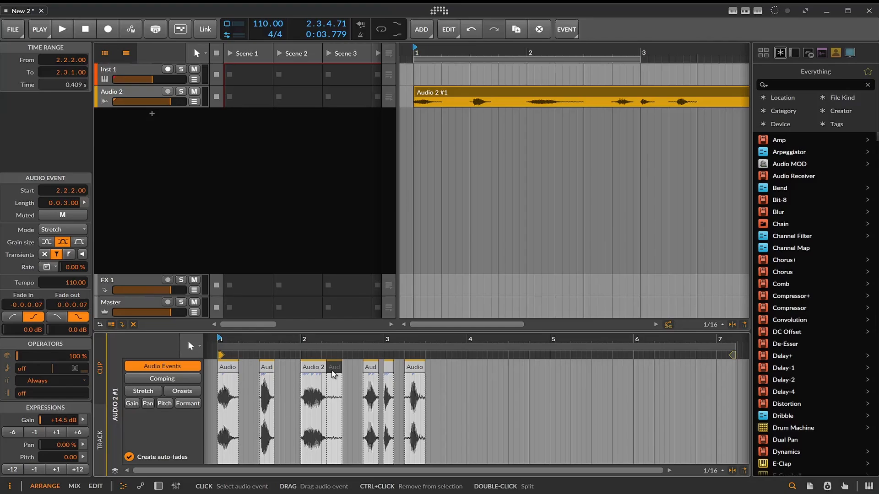
Step: Move the last three sound events one beat earlier to 2.3.1, 2.4.1 and 3.1.1, and play back the result
left_click(383, 366)
left_click_drag(333, 371, 394, 375)
key("space")
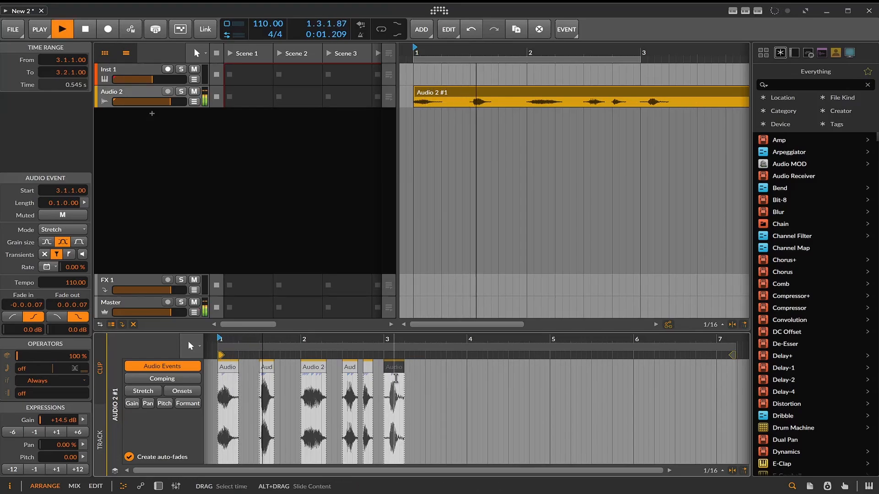
key("space")
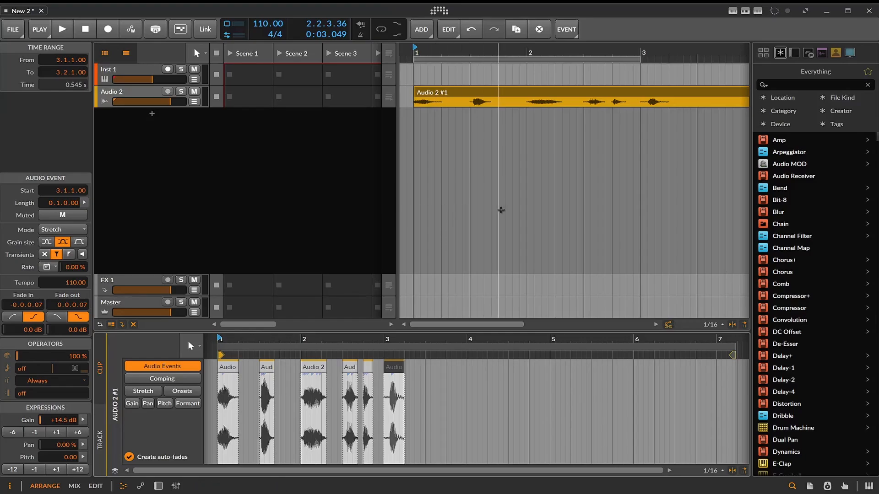
left_click(831, 85)
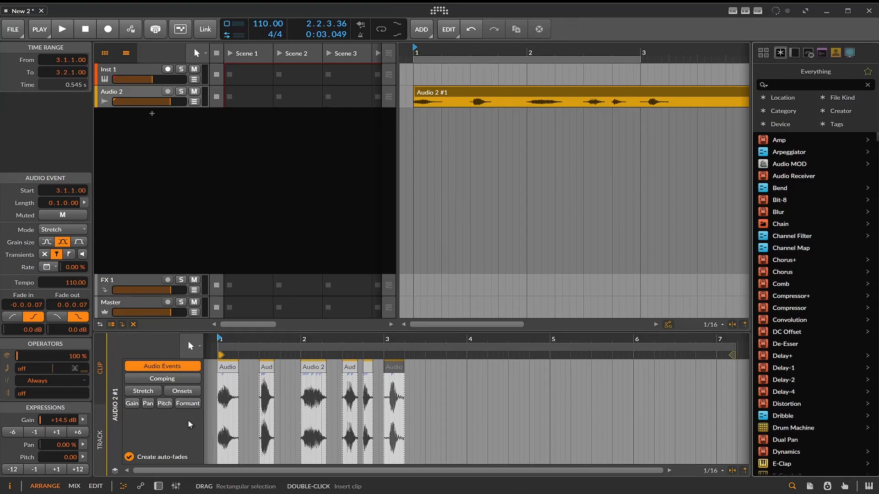
Step: Reopen the audio clip's detail editor and display the pitch expression of its sound events
left_click(383, 194)
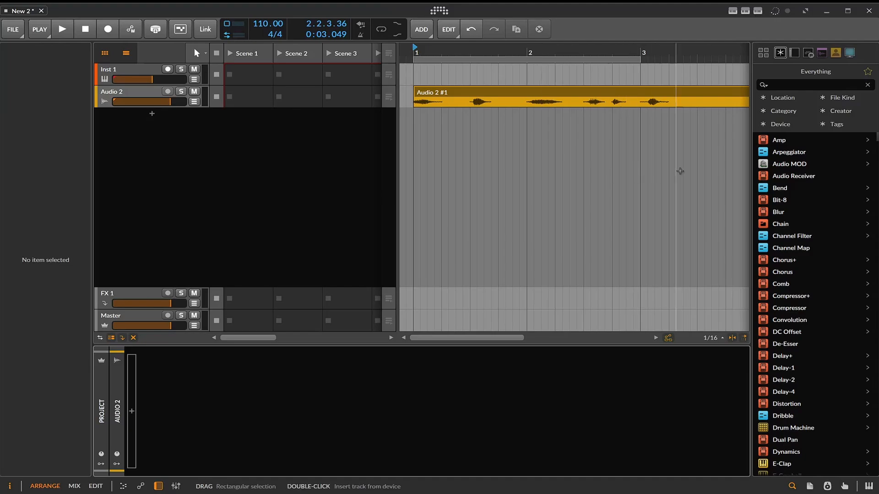
left_click(778, 86)
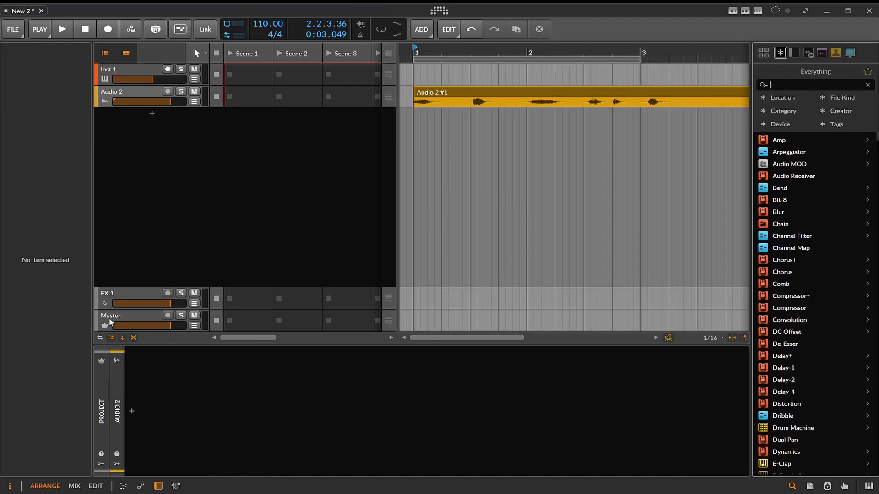
left_click(124, 486)
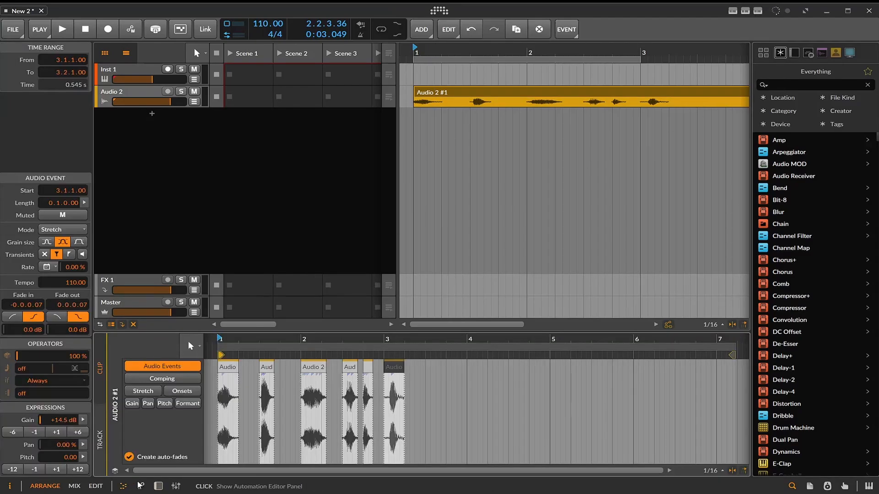
left_click(173, 405)
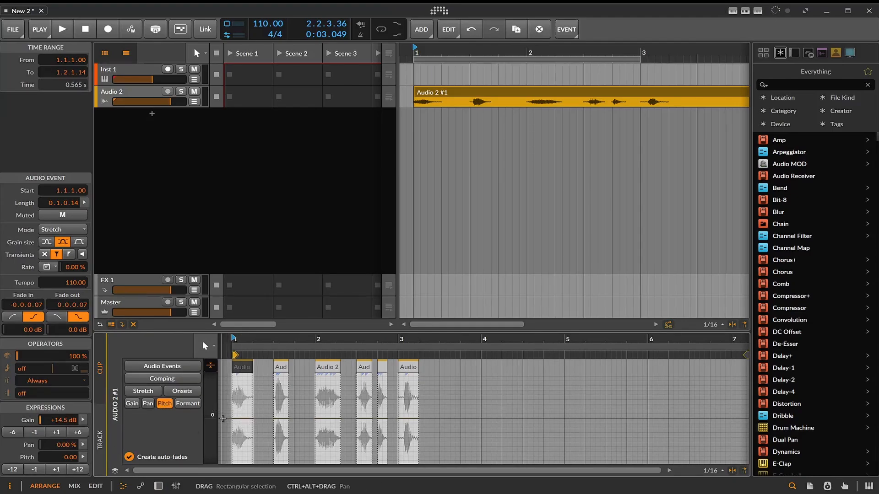
Step: Add a pitch point to the first sound event and set its value to -5
left_click(223, 418)
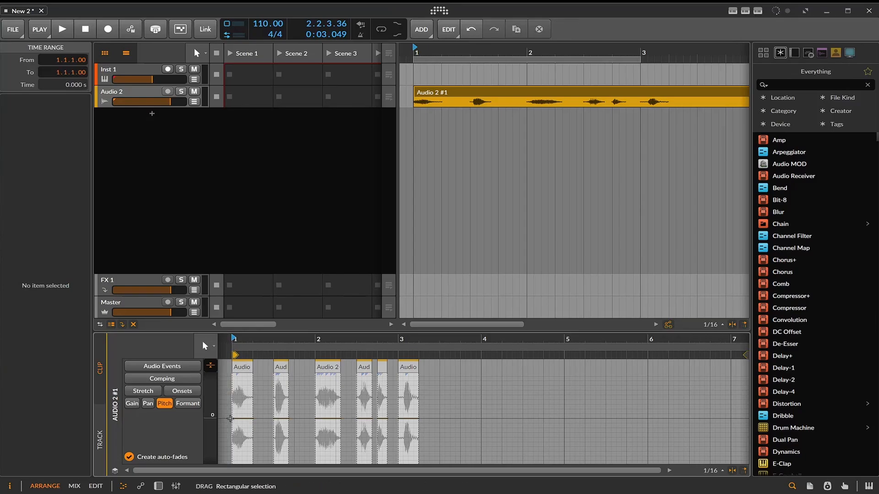
left_click(242, 432)
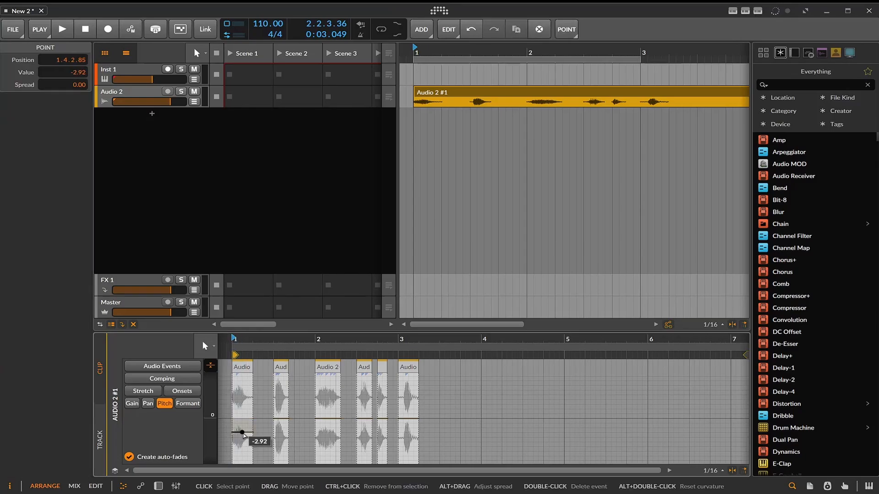
left_click_drag(244, 435, 243, 444)
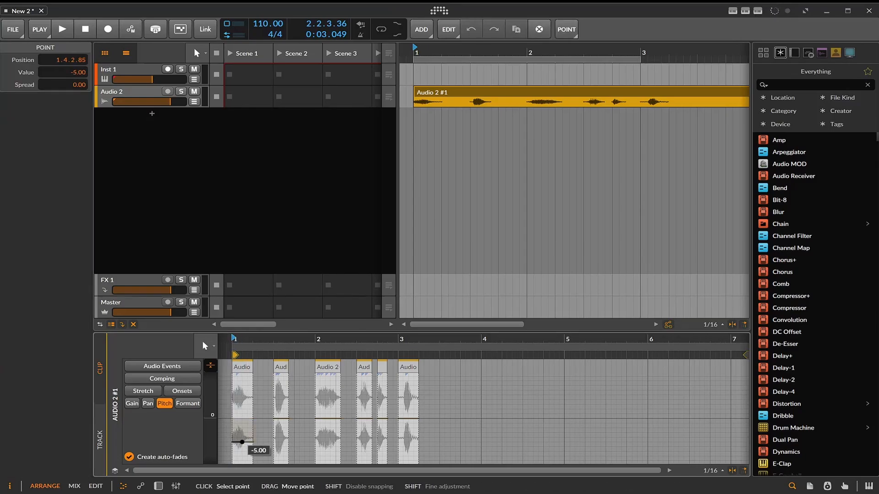
Step: Add pitch points between about -5 and -6 to the other five sound events and play the clip
left_click(279, 443)
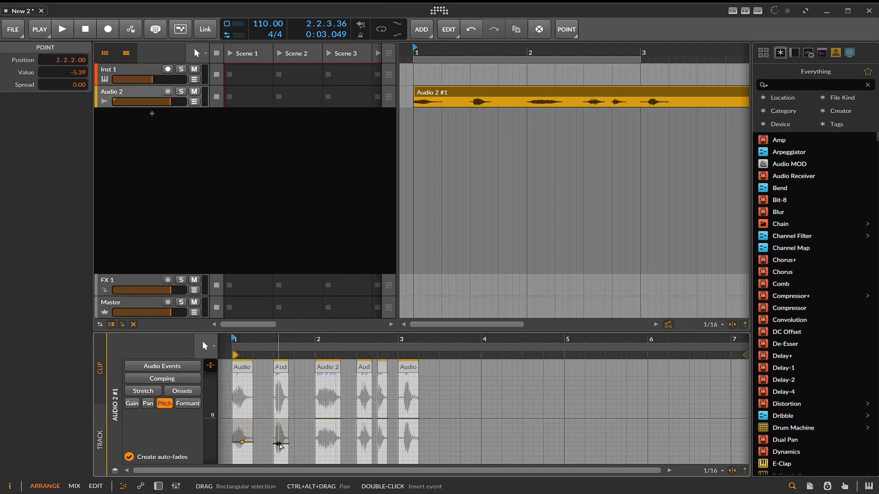
left_click(326, 445)
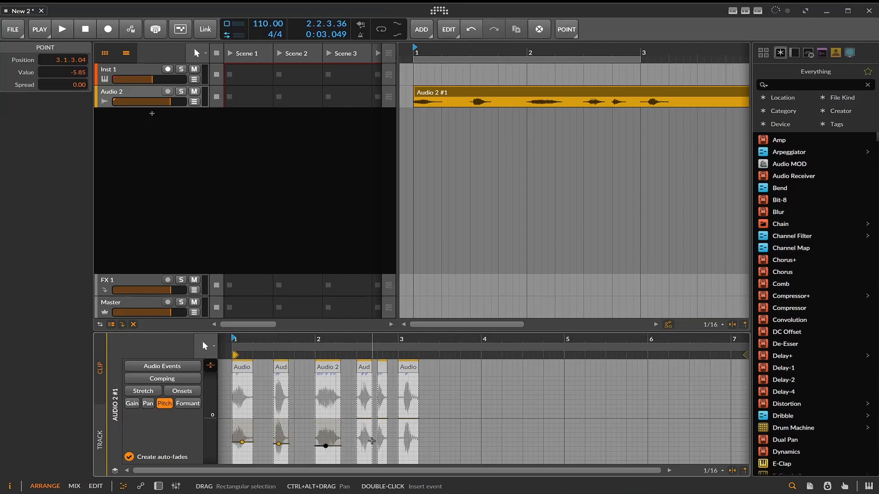
left_click(362, 443)
left_click(384, 446)
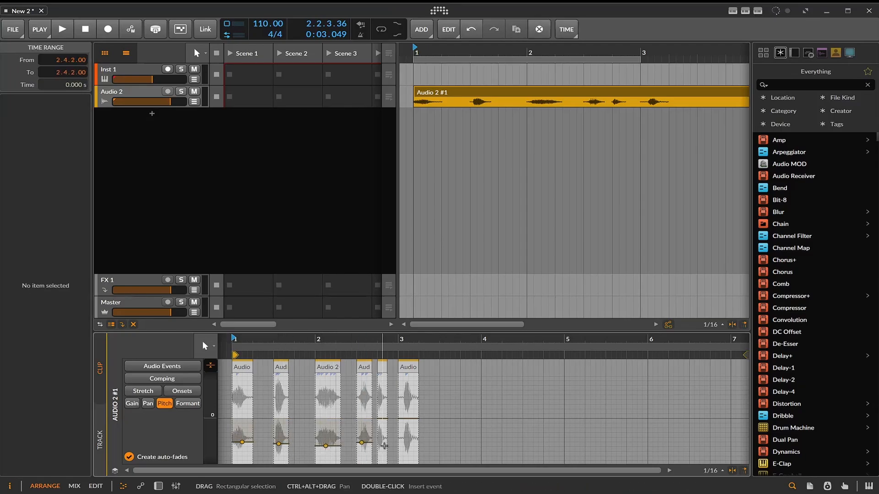
left_click(383, 445)
left_click(408, 443)
key("space")
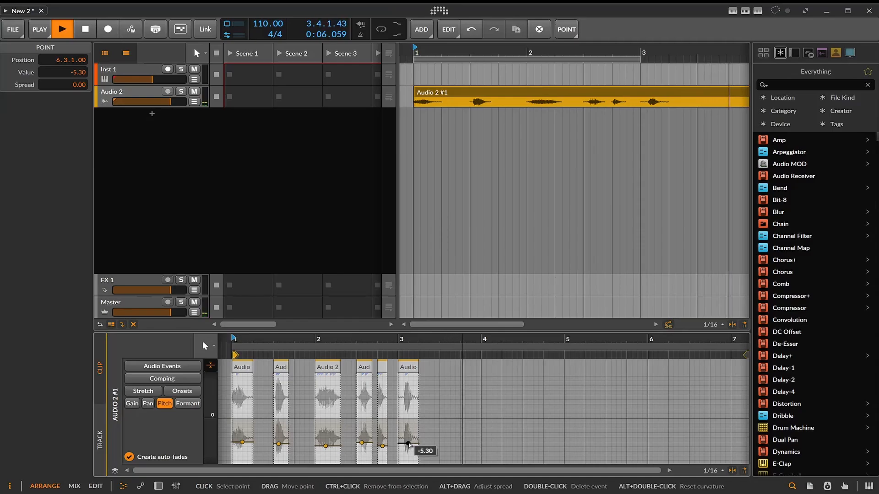
Step: Set the pitch points of the first three sound events to -6 and those of the last three to -8
left_click_drag(409, 444, 408, 447)
key("space")
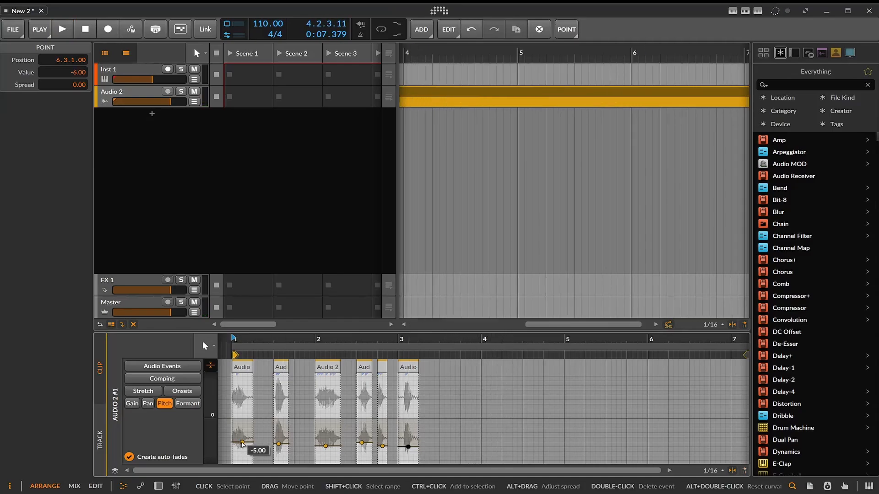
left_click_drag(242, 443, 362, 456)
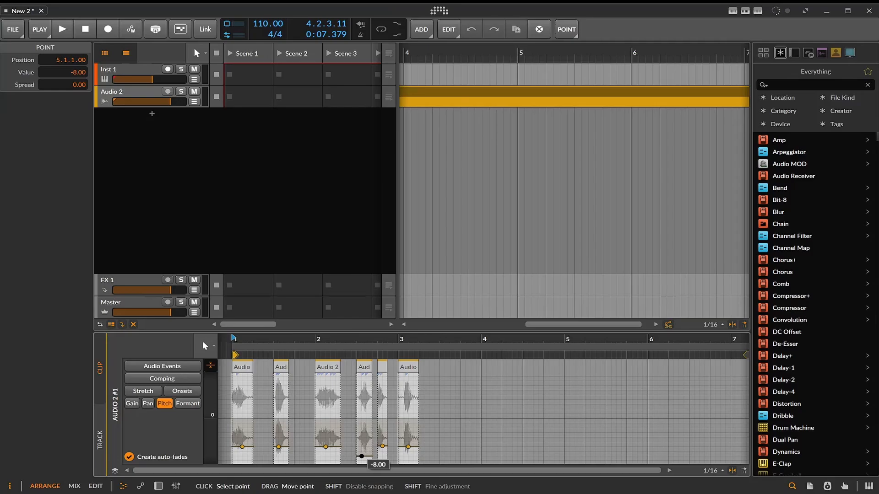
left_click(382, 446)
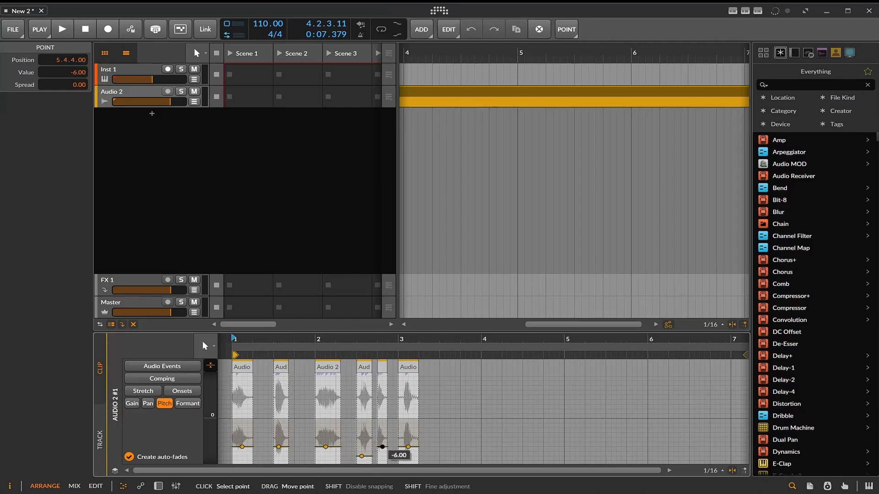
left_click_drag(382, 446, 408, 457)
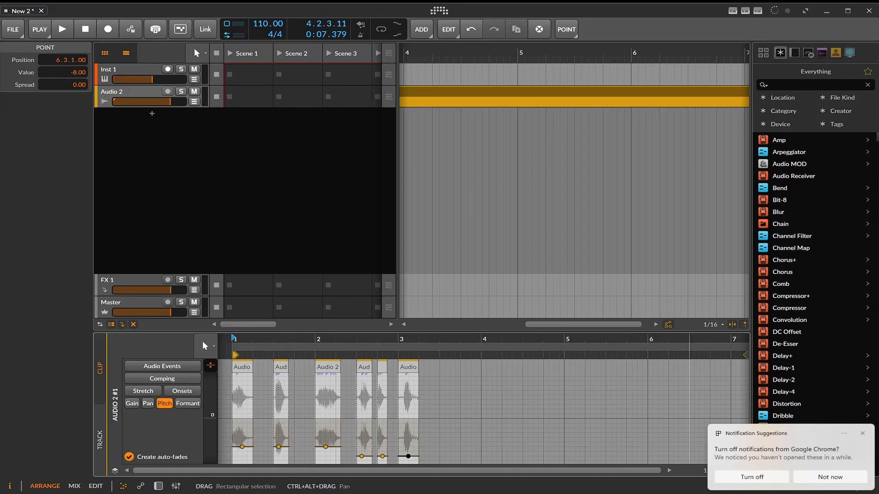
left_click(862, 433)
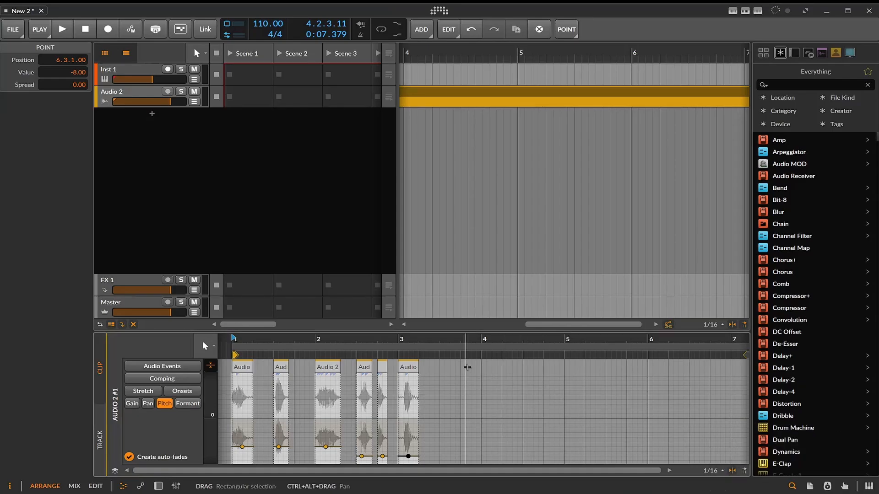
Step: Move the last two sound events later so the fifth starts at 3.2.2, and extend the fourth event's end to 3.1.1
left_click(411, 367)
left_click_drag(407, 367, 434, 364)
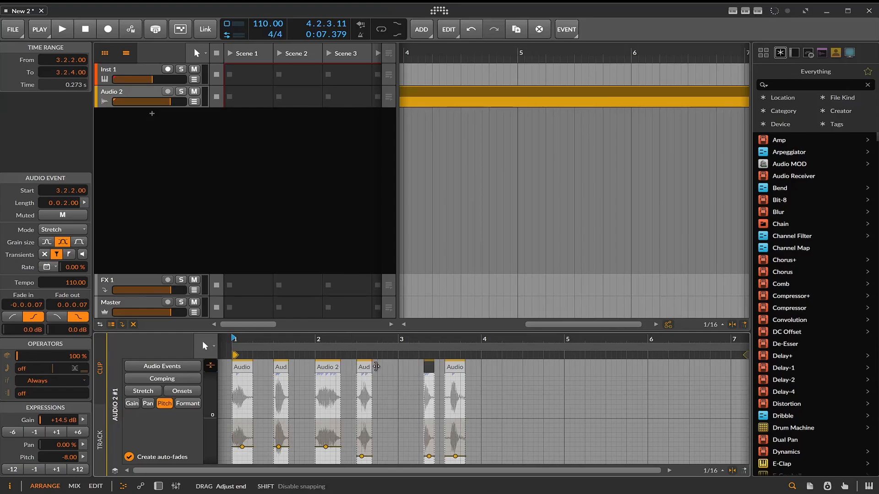
left_click_drag(372, 368, 397, 369)
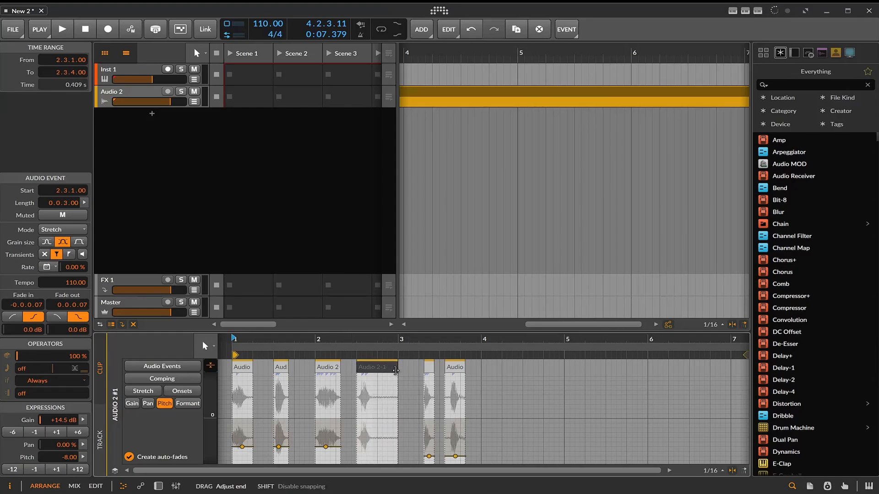
Step: Stretch the fourth sound event with two beat markers, placed at 5.1.4 and 5.2.3
left_click(149, 395)
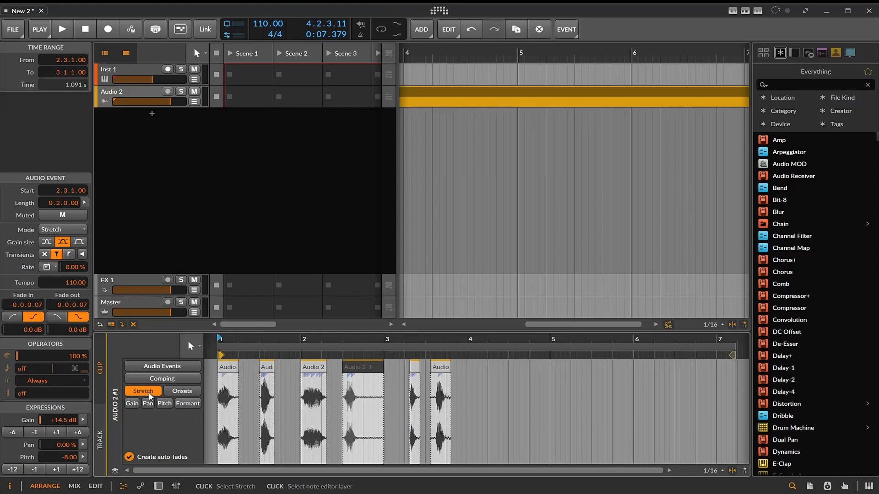
left_click(361, 444)
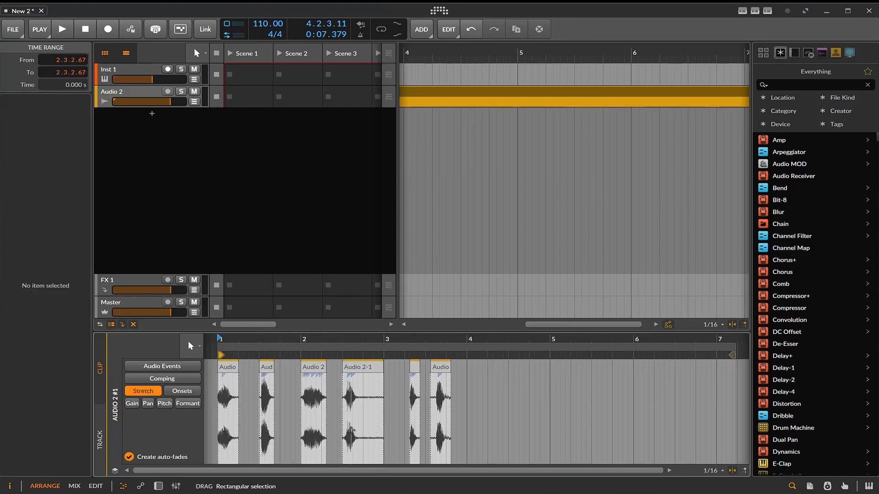
double_click(353, 462)
left_click_drag(356, 464, 363, 462)
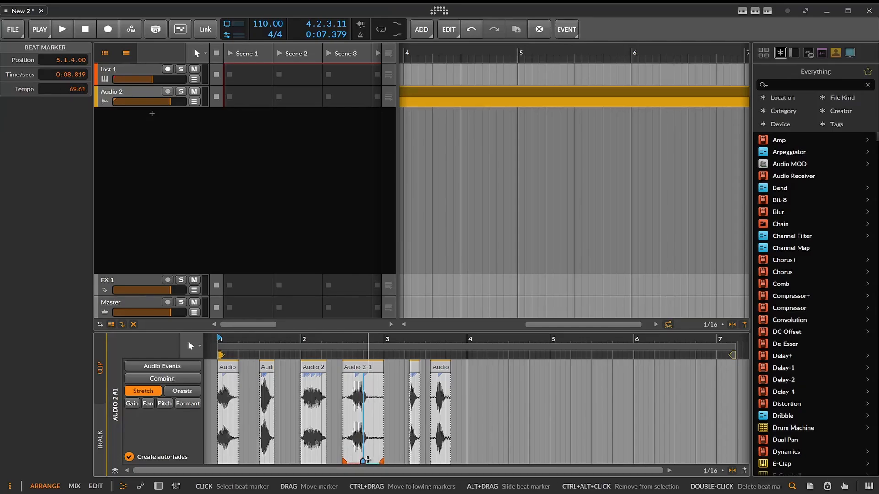
left_click(369, 459)
left_click(380, 462)
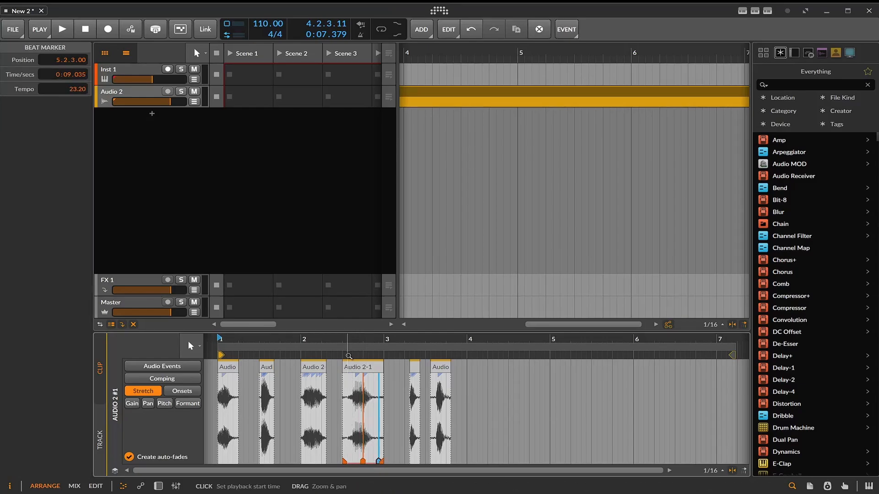
Step: Set the playback start to the fourth sound event at 2.3.1, play the stretched sound, and stop
left_click(344, 351)
key("space")
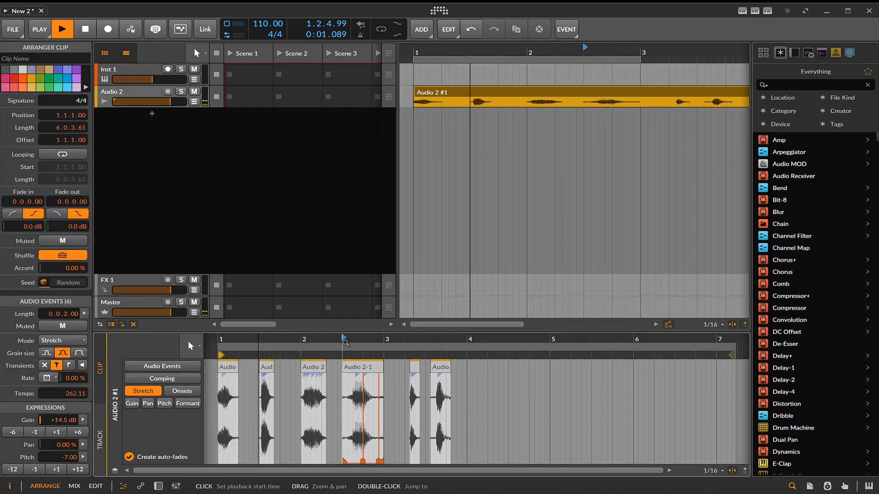
left_click(343, 342)
key("space")
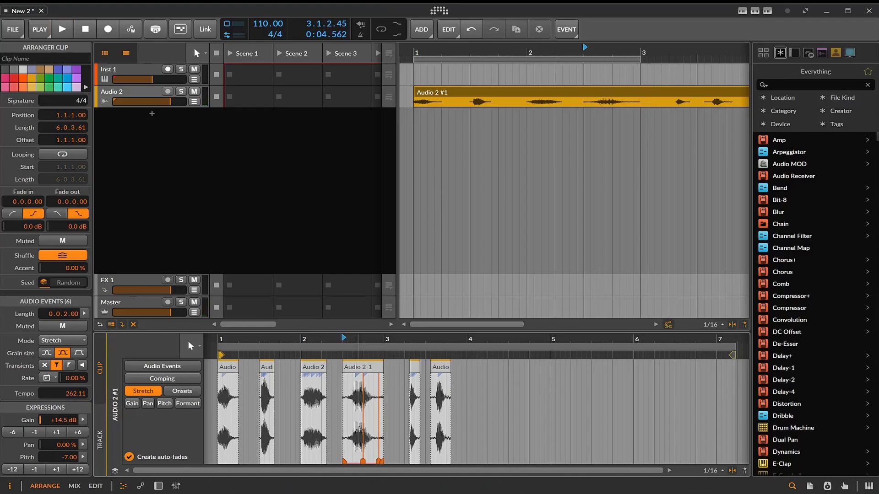
Step: Stretch the fourth sound further by moving its middle beat marker later to about 5.2.2.71
left_click(353, 456)
left_click_drag(345, 457, 358, 458)
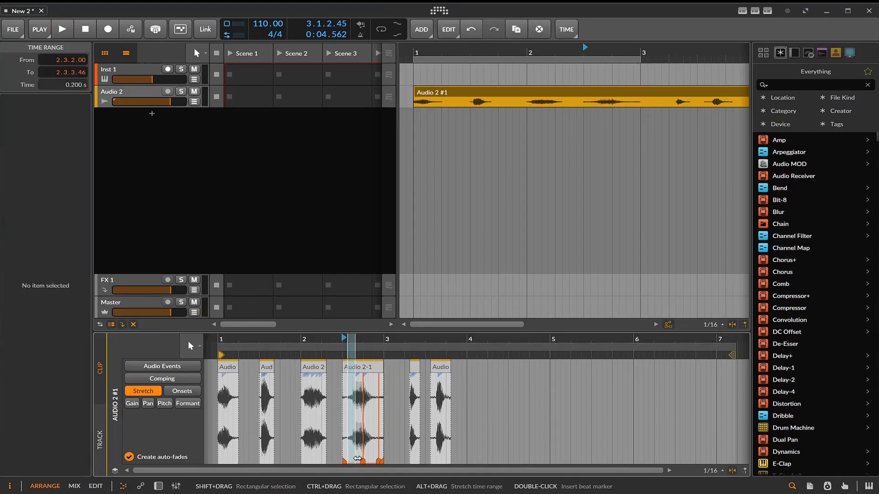
left_click(356, 456)
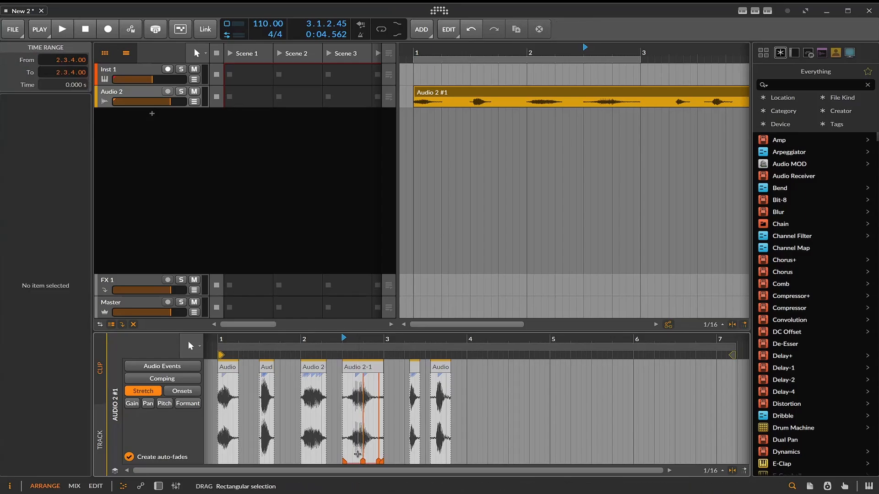
mouse_move(356, 456)
left_mouse_down()
mouse_move(344, 459)
mouse_move(381, 462)
left_mouse_up()
Step: Play the further stretched fourth sound several times from 2.3.1, and stop playback
key("space")
key("space")
key("space")
key("space")
key("space")
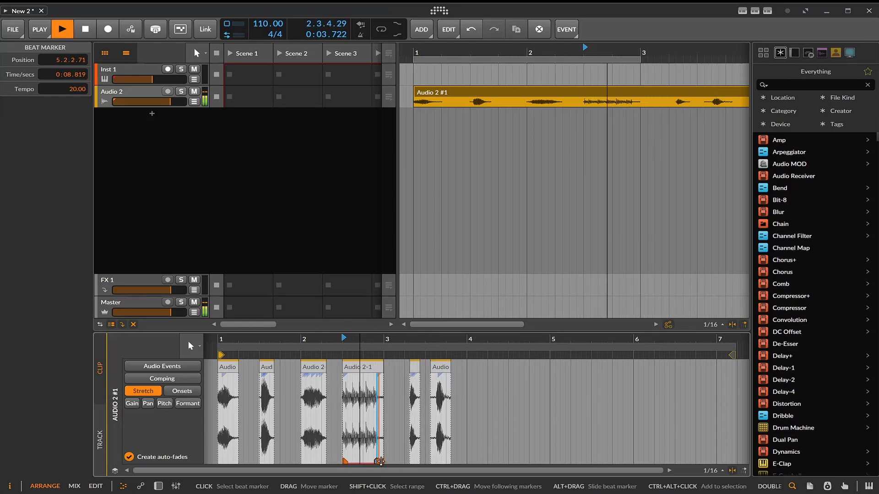
key("space")
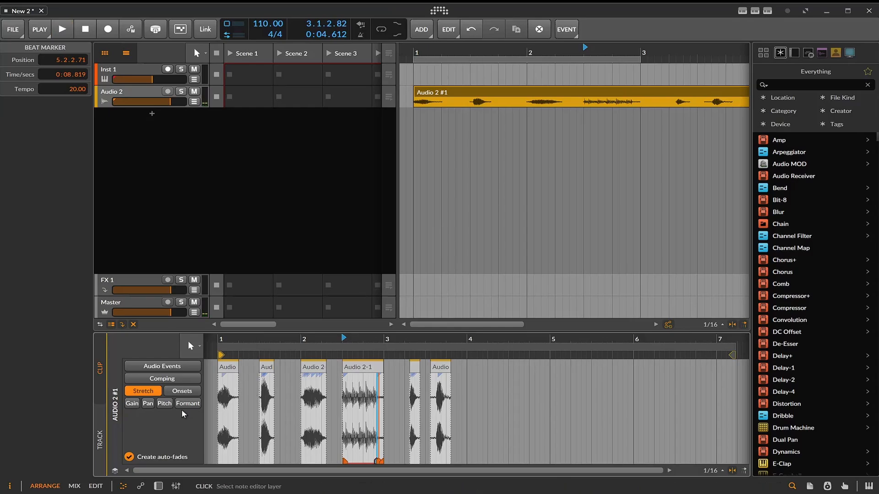
Step: Create a falling pitch glide in the fourth sound event, from -6 at its first point to -10 at a new point
left_click(165, 403)
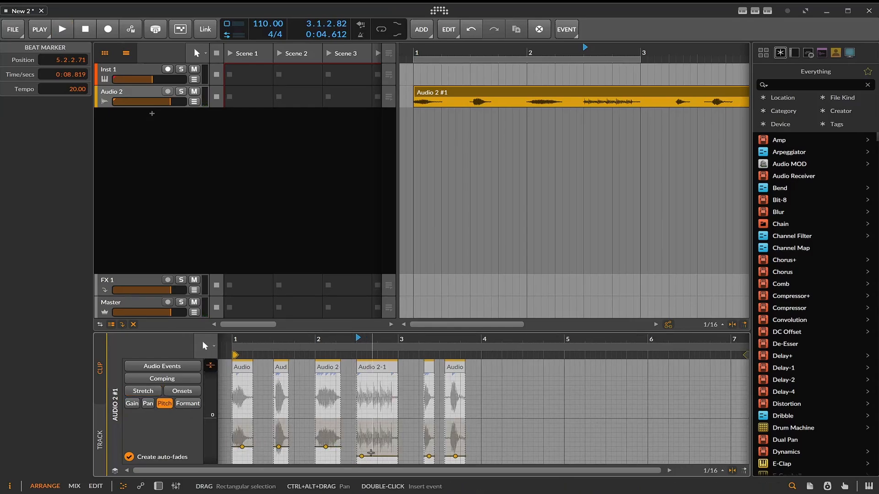
left_click(381, 456)
mouse_move(361, 457)
left_mouse_down()
mouse_move(362, 446)
mouse_move(382, 465)
left_mouse_up()
left_click(378, 447)
Step: Play the clip repeatedly to listen to the fourth sound's pitch glide and the sounds that follow it
key("space")
key("space")
key("space")
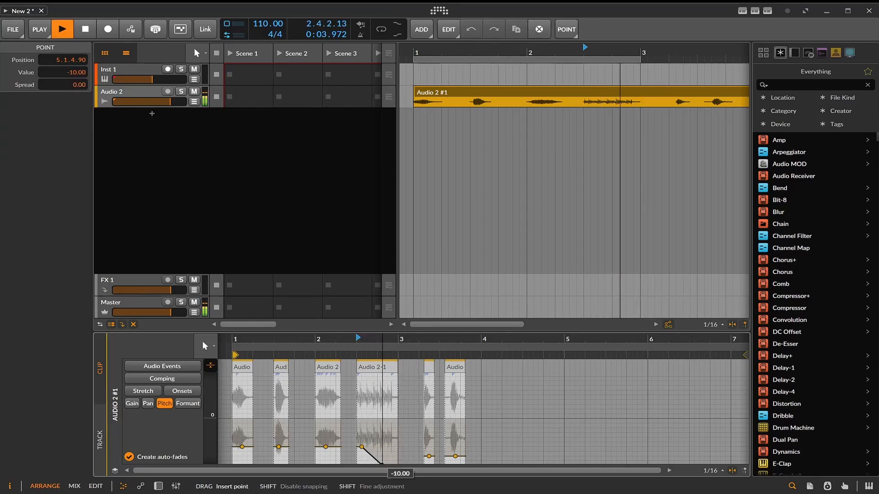
key("space")
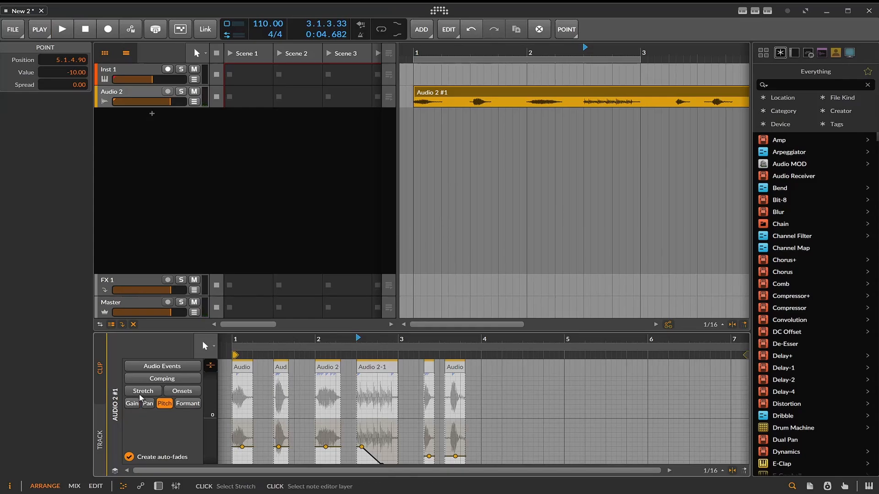
key("space")
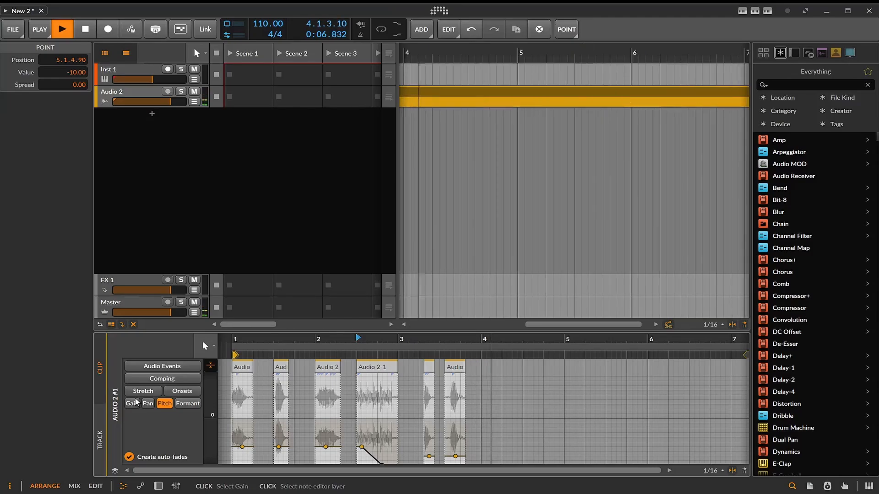
key("space")
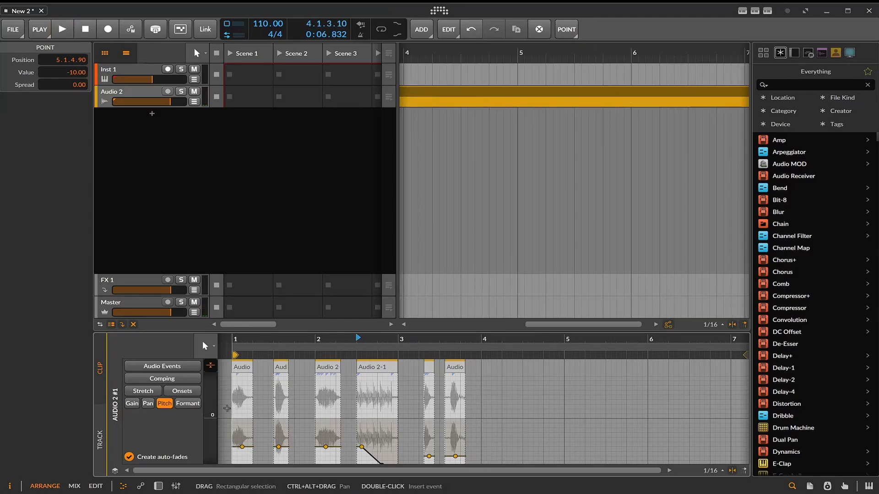
left_click(234, 380)
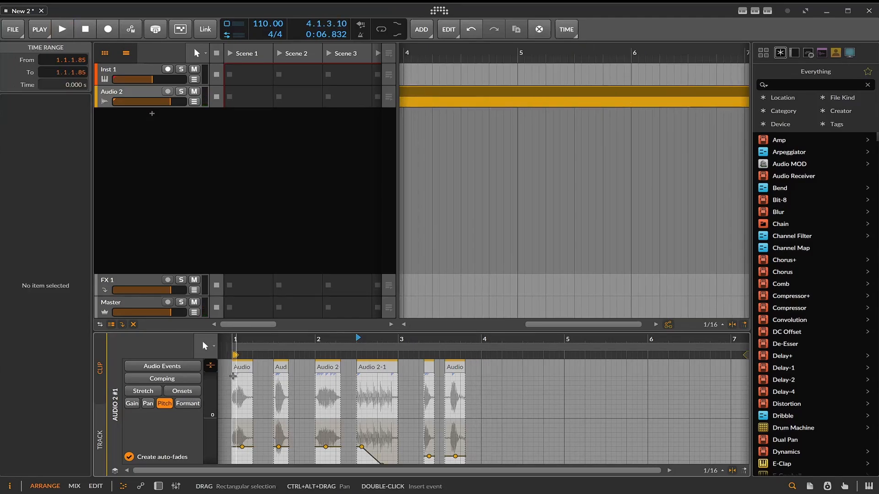
key("space")
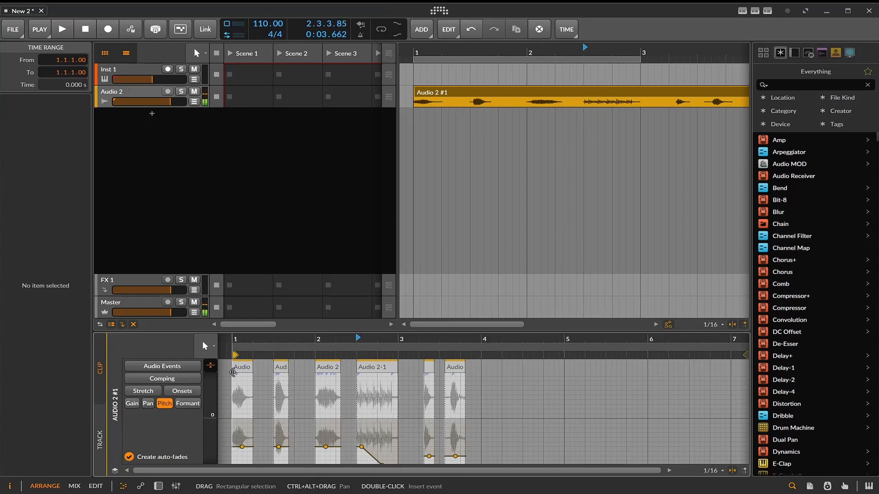
Step: Play the start of the clip several times from 1.1.1 to listen to the first sounds
left_click(234, 340)
key("space")
key("space")
key("space")
key("space")
key("space")
key("space")
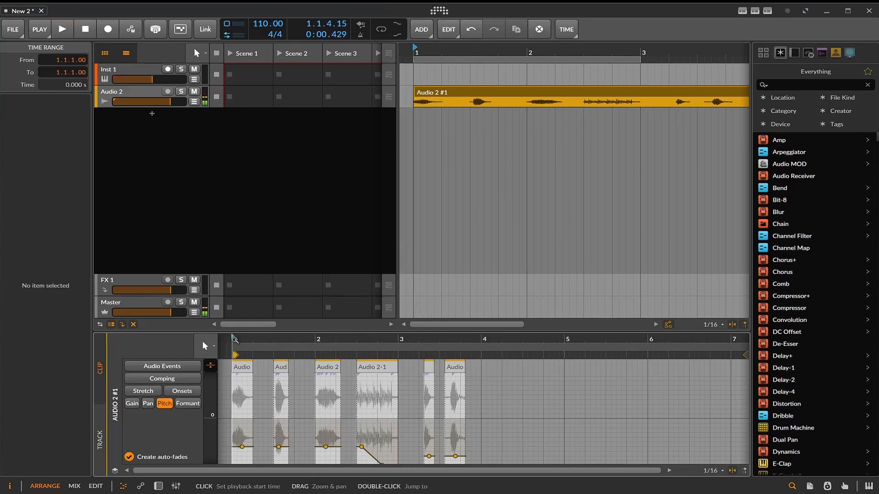
key("space")
key("space")
key("space")
Step: Play the fifth and sixth sounds repeatedly from 3.2.2 to check their timing
left_click(426, 343)
key("space")
key("space")
key("space")
key("space")
key("space")
key("space")
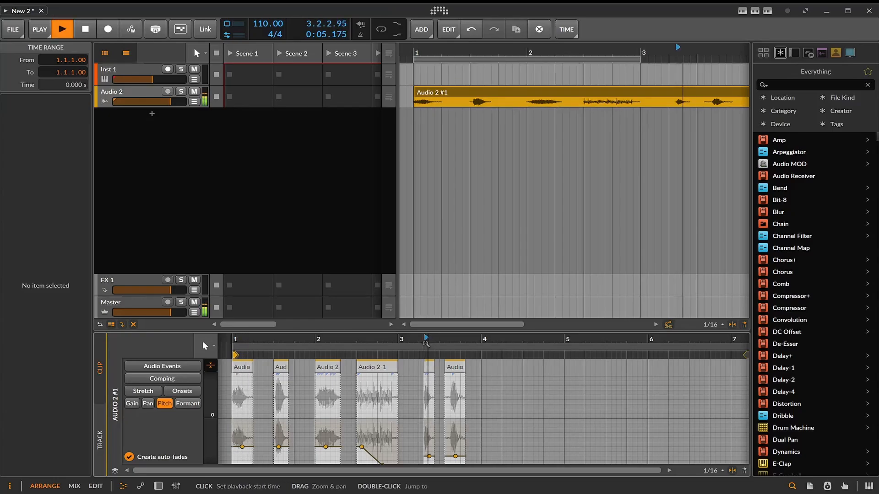
key("space")
key("space")
key("space")
key("space")
key("space")
key("space")
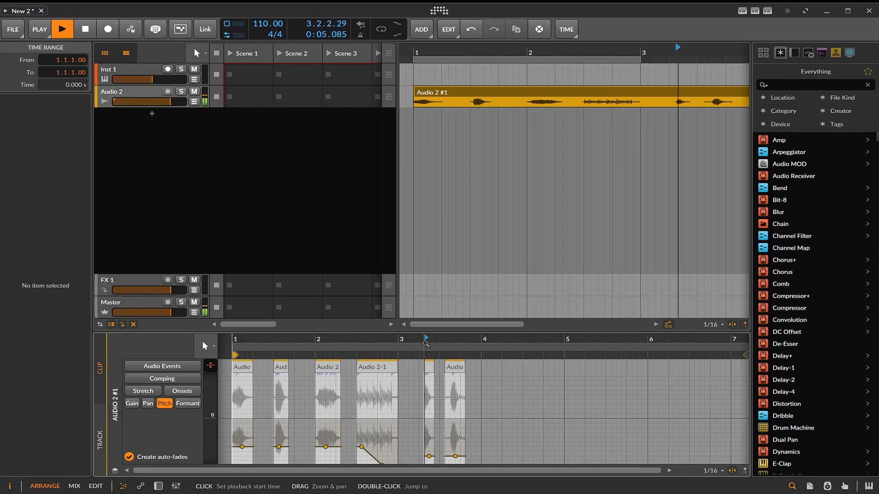
key("space")
key("space")
key("space")
key("space")
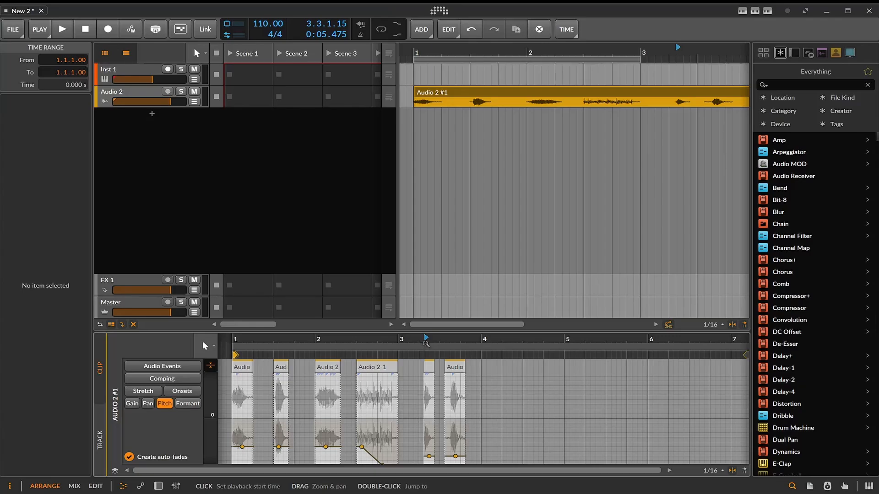
Step: Play the fifth sound once more, and move the last two sound events earlier to start at 3.2.1 and 3.3.1
key("space")
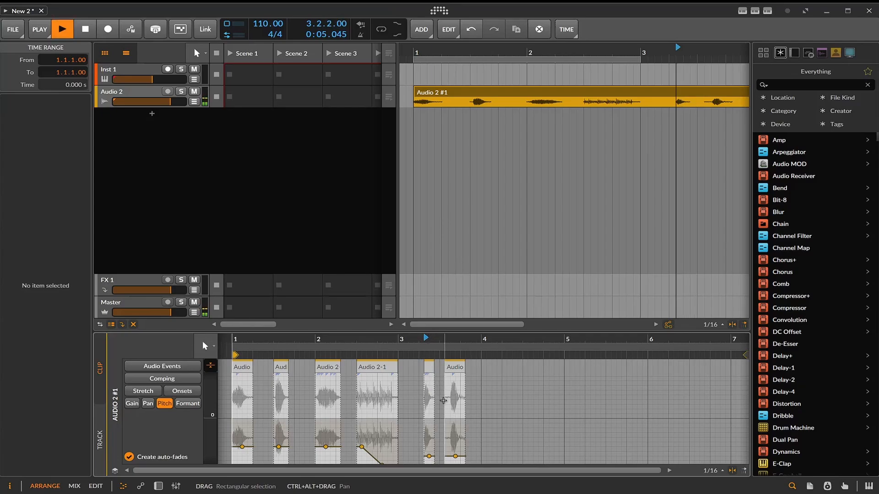
key("space")
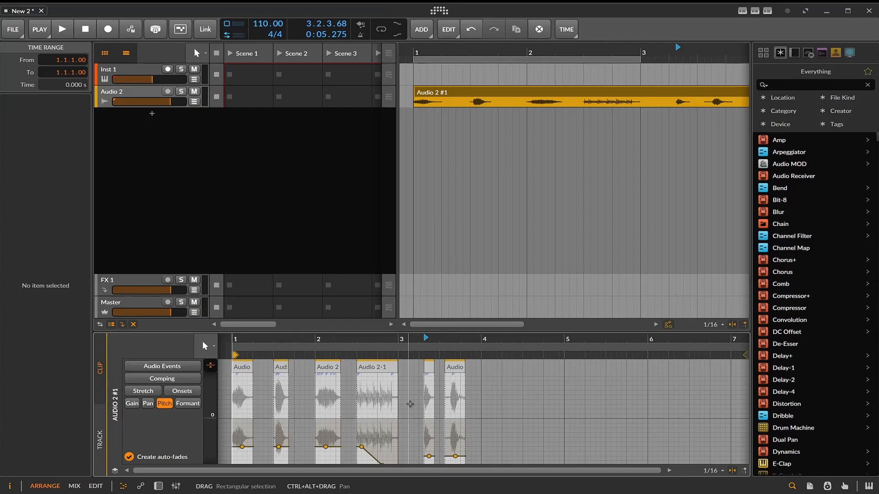
mouse_move(432, 376)
left_mouse_down()
mouse_move(417, 373)
mouse_move(446, 370)
left_mouse_up()
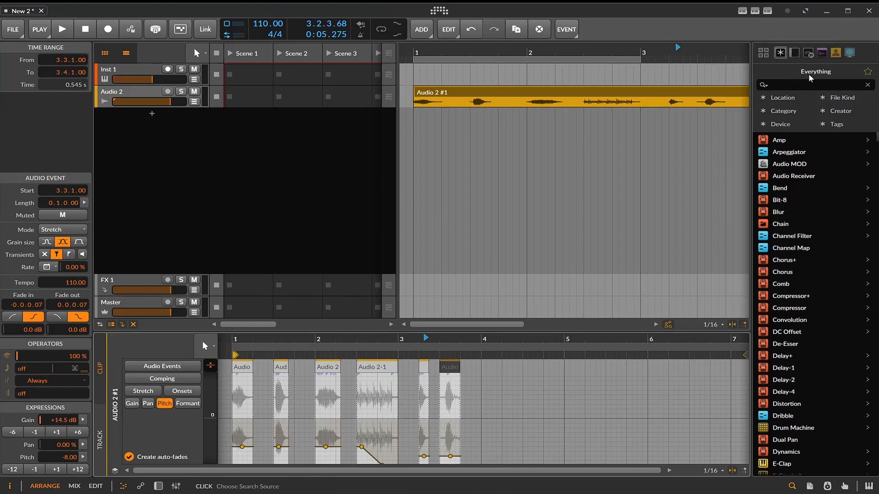
Step: Filter the device browser to audio effects and insert Delay+ on the Audio 2 track
left_click(794, 53)
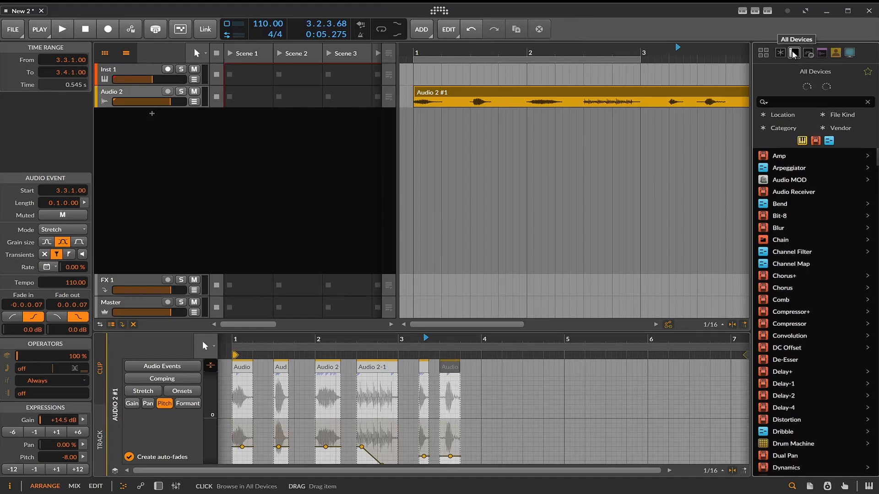
left_click(816, 141)
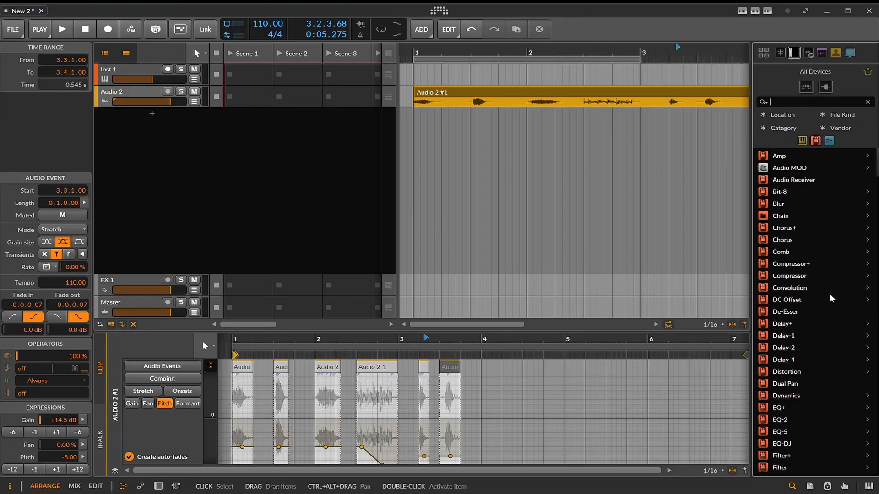
left_click(158, 486)
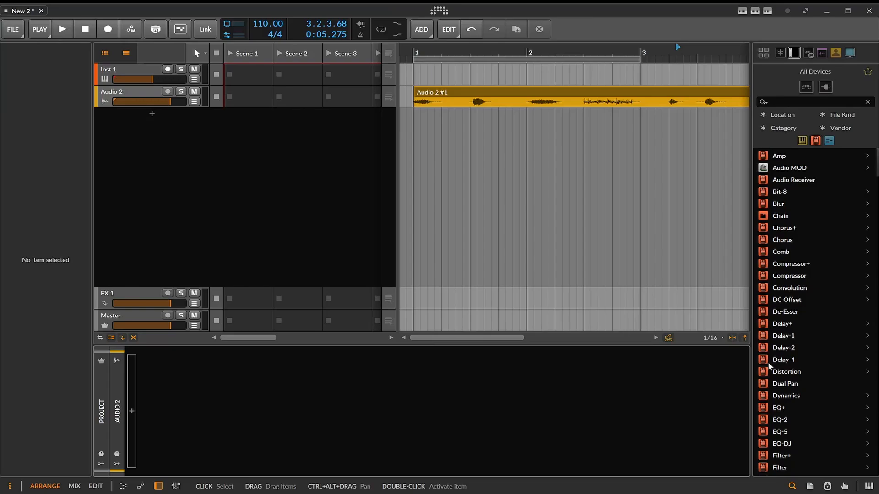
left_click(779, 323)
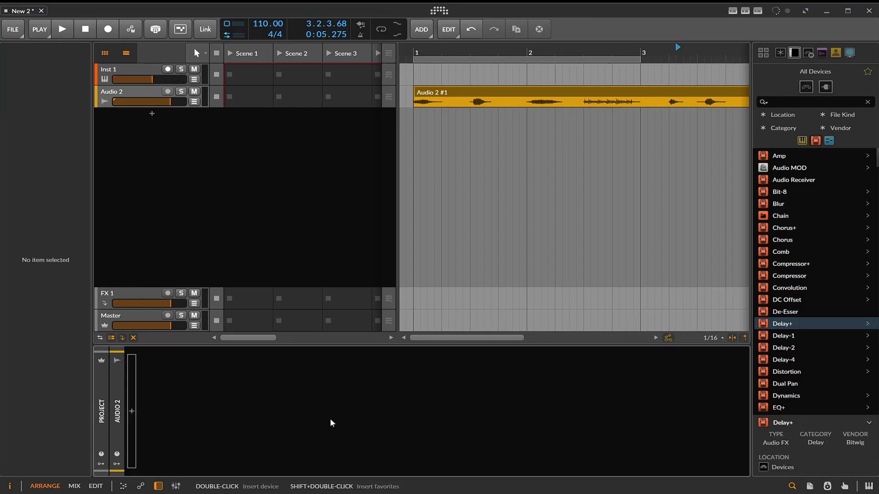
double_click(256, 420)
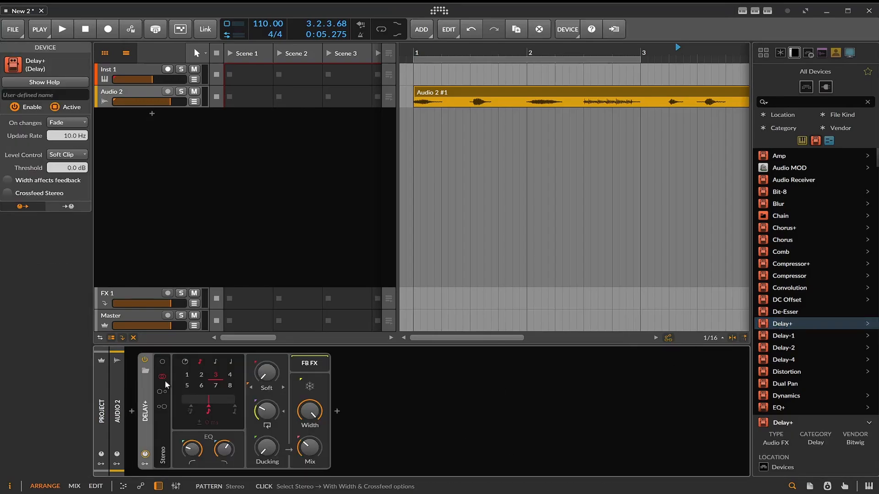
Step: Try Delay+ with 2 beats of delay and feedback lowered to about 13.5 % during playback
left_click(201, 378)
key("space")
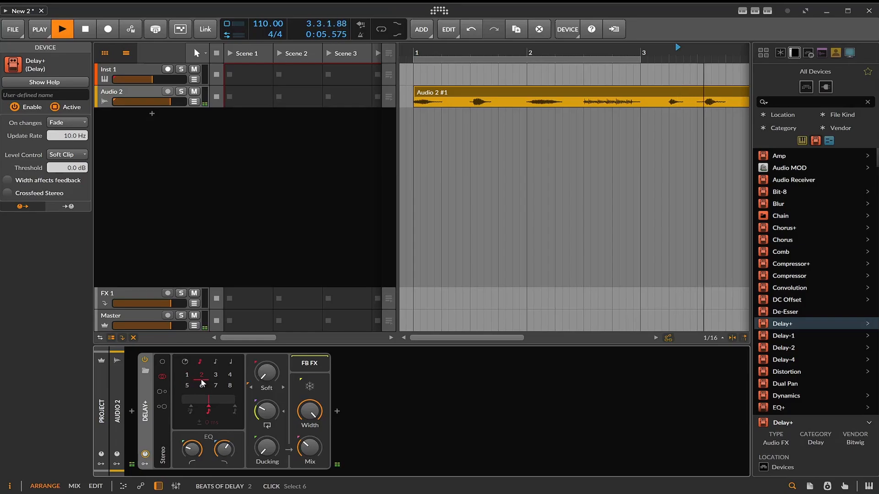
key("space")
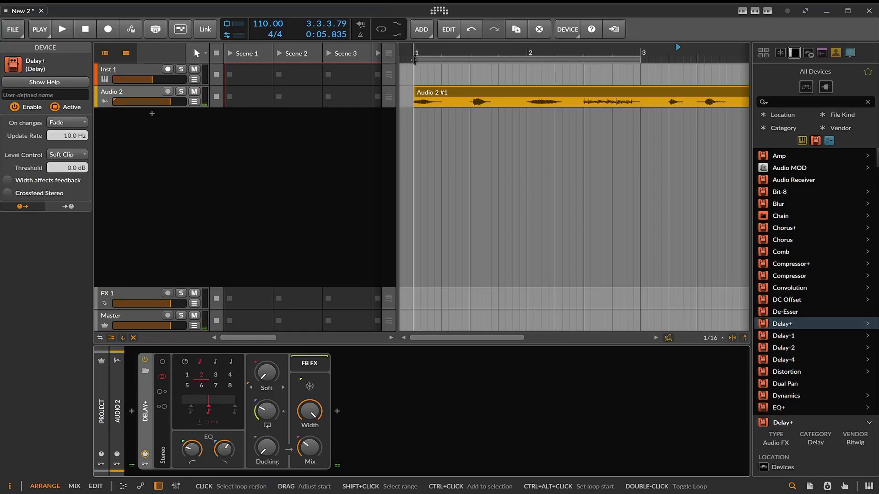
key("space")
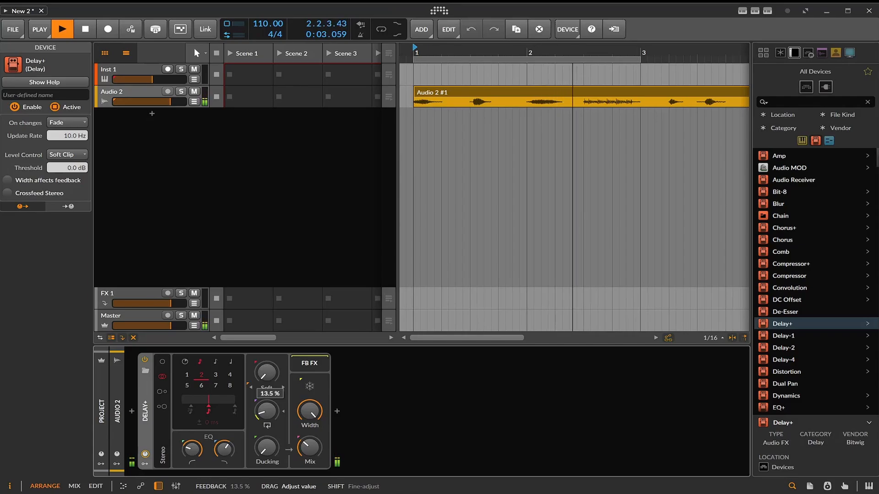
Step: Set Delay+ to 1 beat of delay with a slight positive offset and feedback around 23 %, playing the clip to audition it
mouse_move(208, 404)
left_mouse_down()
mouse_move(197, 403)
mouse_move(214, 402)
left_mouse_up()
key("space")
key("space")
key("space")
key("space")
key("space")
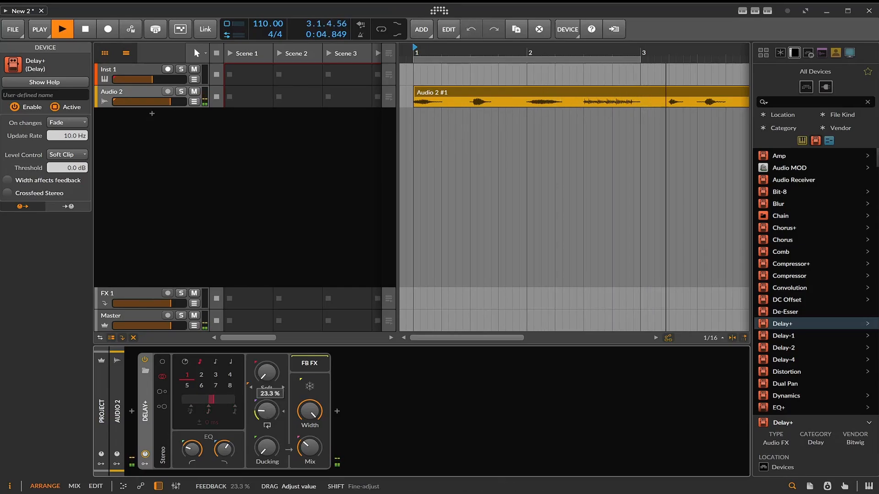
key("space")
key("space")
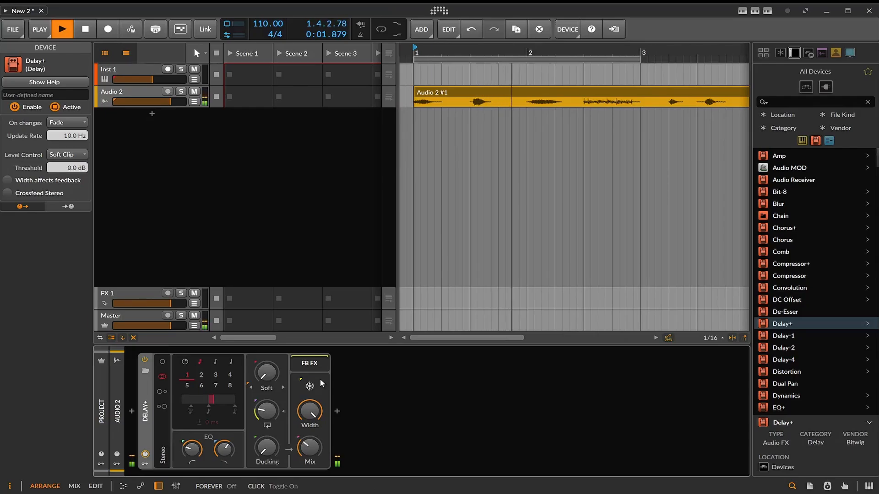
key("space")
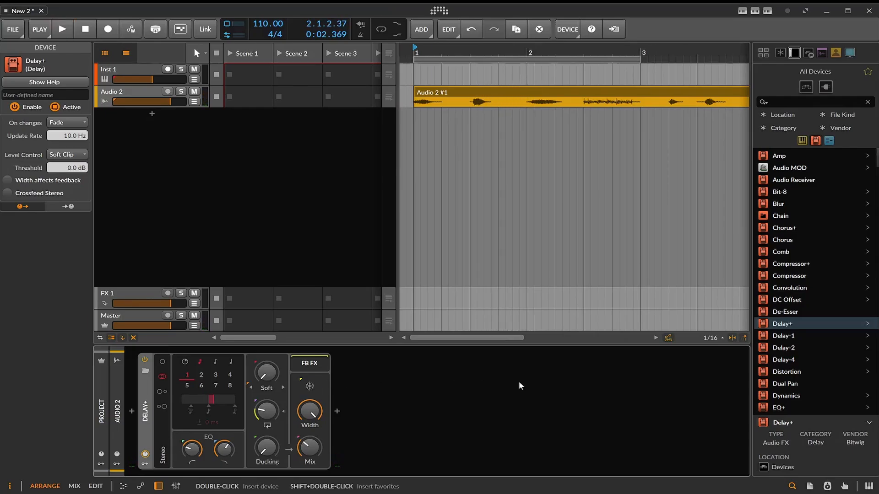
Step: Insert EQ+ after Delay+ on the Audio 2 track
scroll(839, 345, "down", 3)
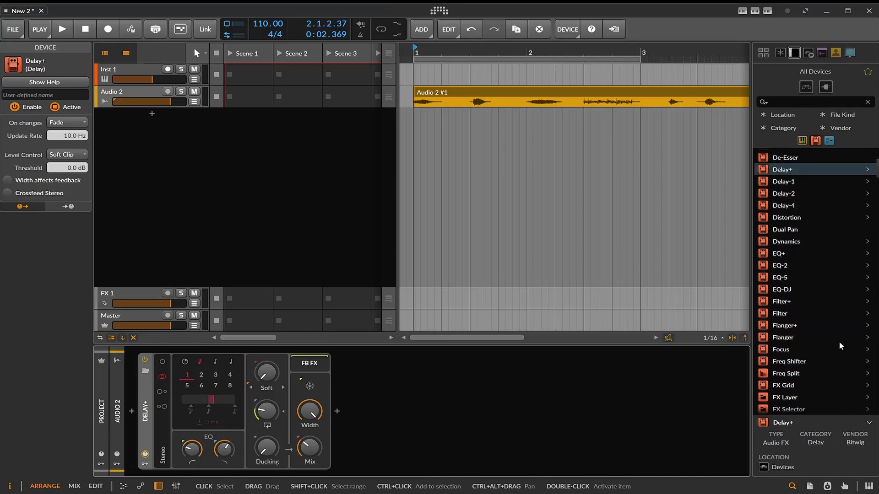
left_click(774, 254)
left_click_drag(778, 253, 503, 391)
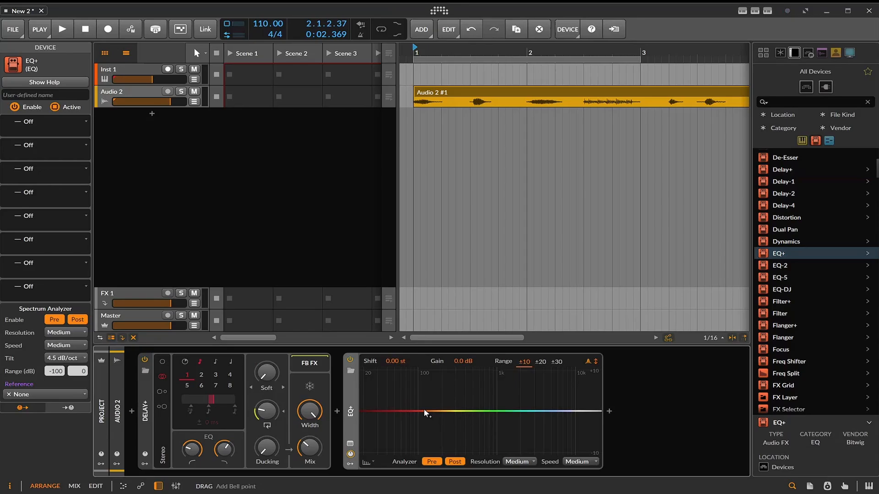
Step: Add EQ+ bell bands of +8.3 dB at 345 Hz, +3.1 dB at 730 Hz and 0 dB at 1.51 kHz while auditioning the clip
left_click_drag(424, 408, 486, 378)
key("space")
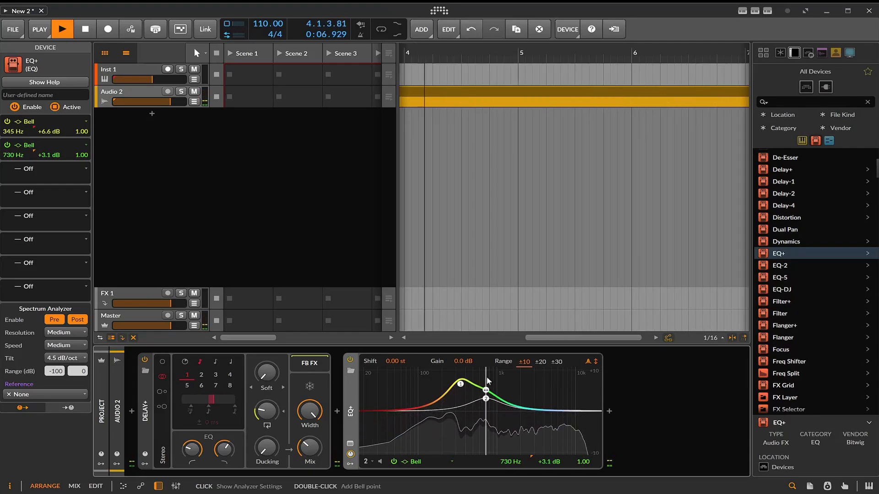
key("space")
key("space")
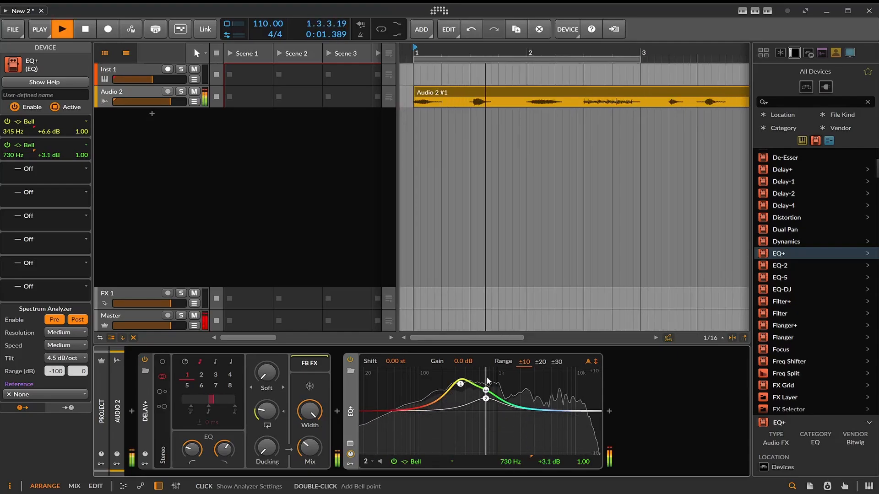
left_click_drag(460, 384, 460, 376)
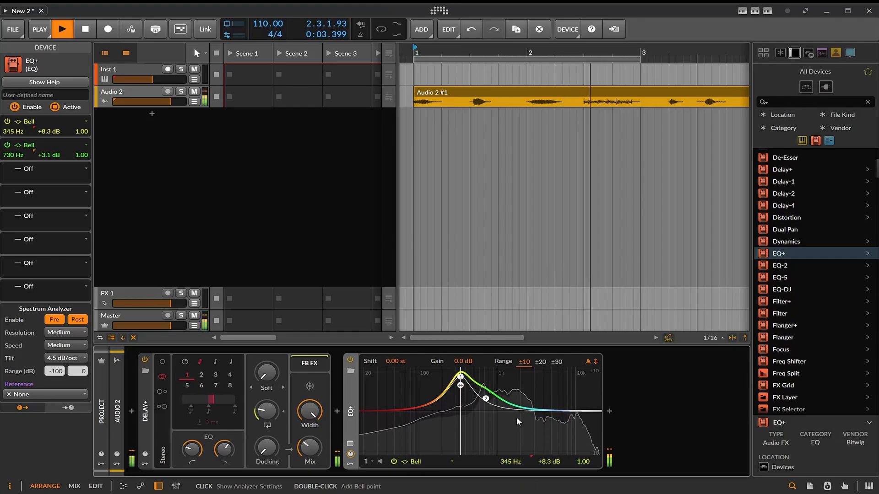
key("space")
double_click(511, 411)
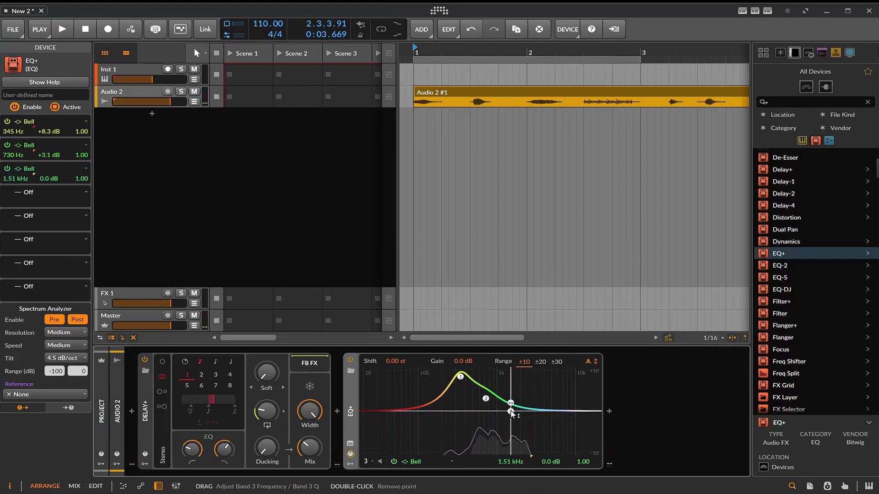
left_click(414, 462)
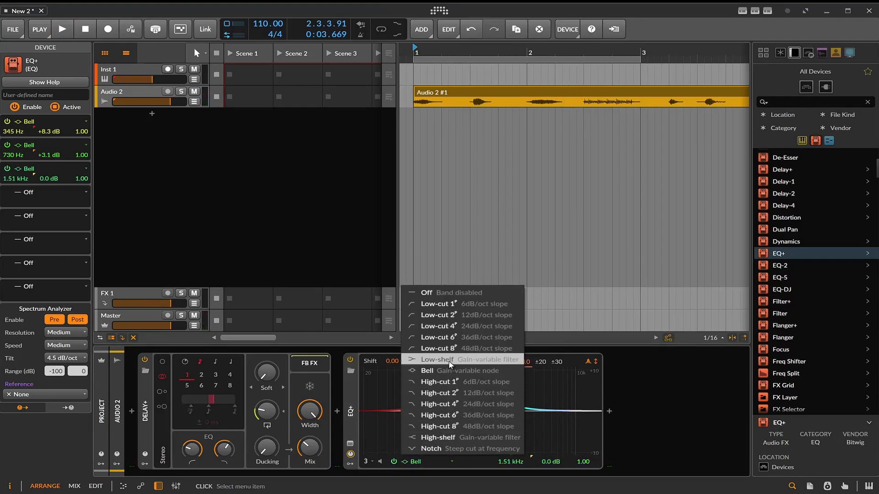
left_click(446, 338)
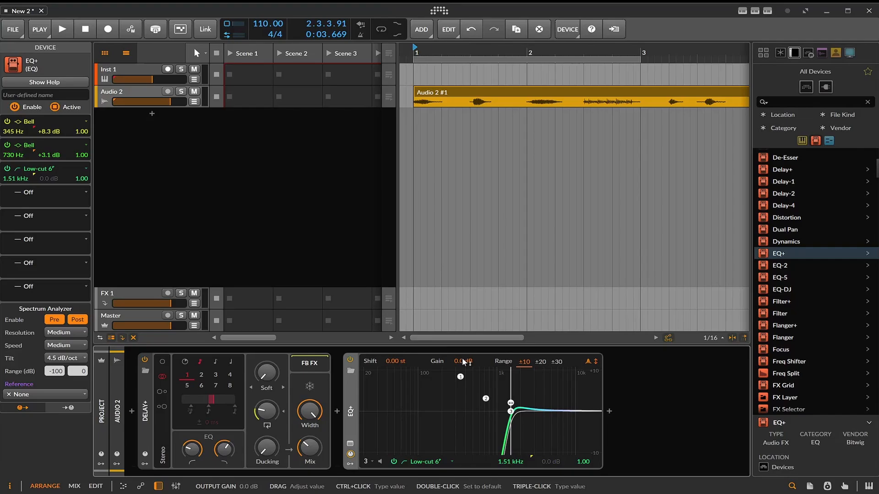
key("ctrl+z")
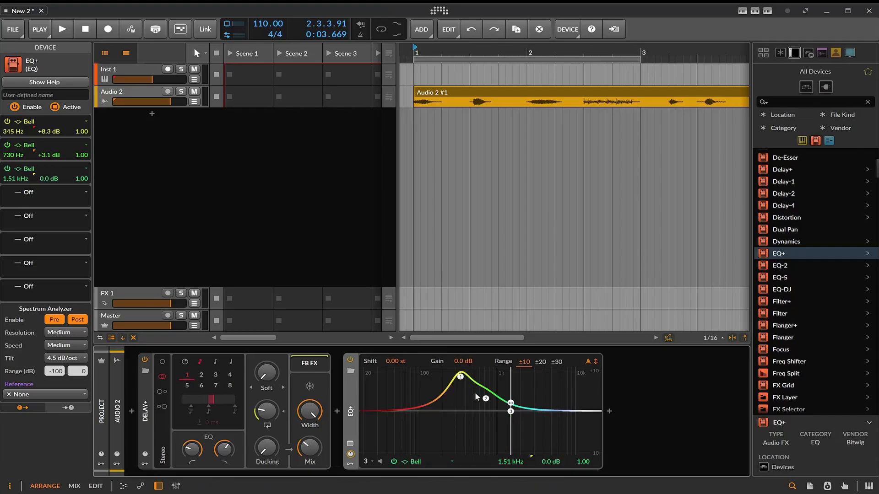
Step: Change the third EQ+ band to High-cut 4 and set its frequency to about 2.02 kHz during playback
left_click(407, 461)
left_click(428, 404)
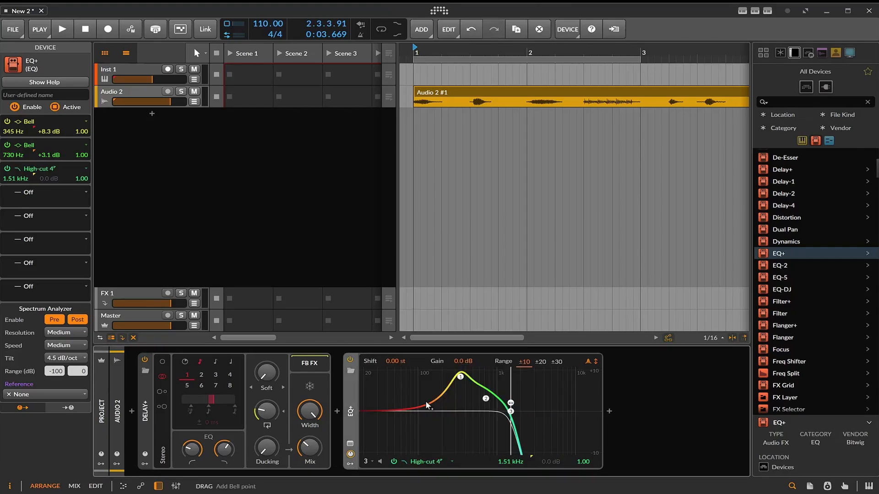
key("space")
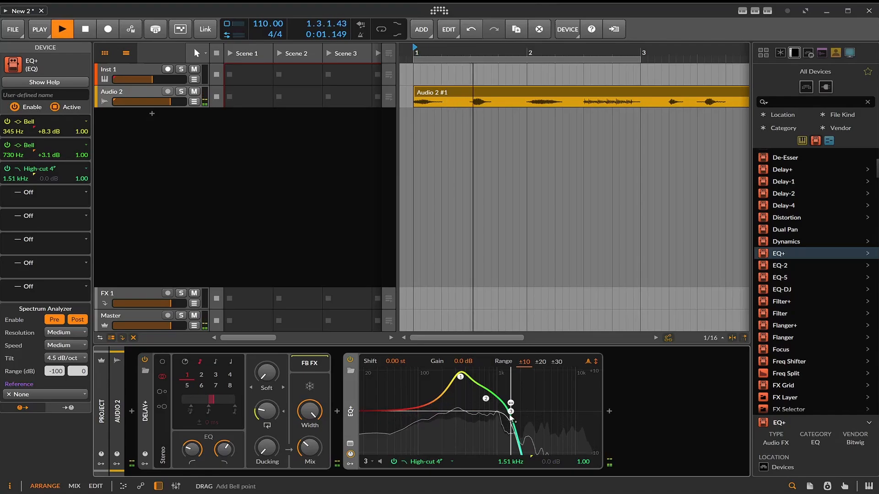
left_click_drag(511, 413, 518, 415)
key("space")
Step: Add a fourth EQ+ band as Low-cut 8 at 120 Hz, and play the clip to hear it
double_click(424, 411)
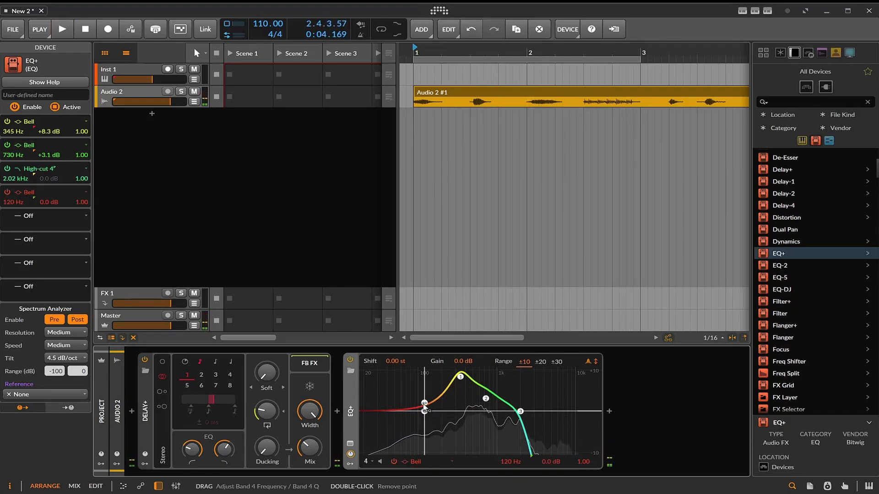
left_click(411, 463)
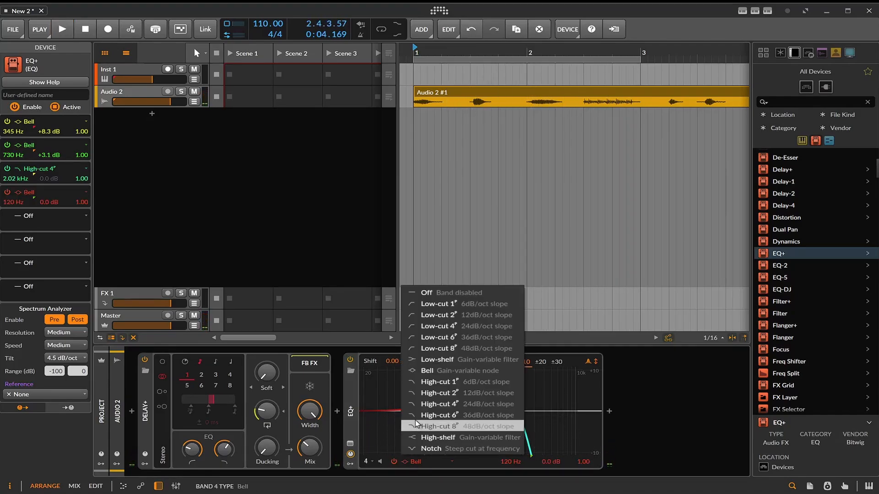
left_click(429, 354)
key("space")
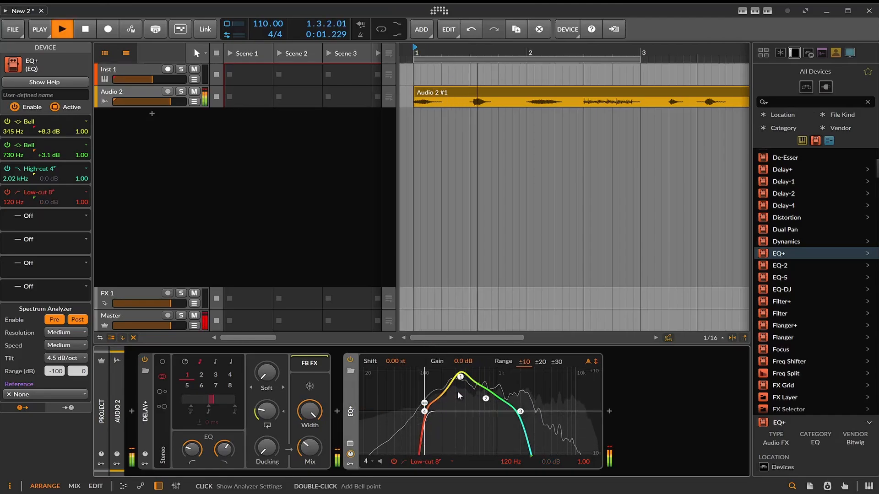
key("space")
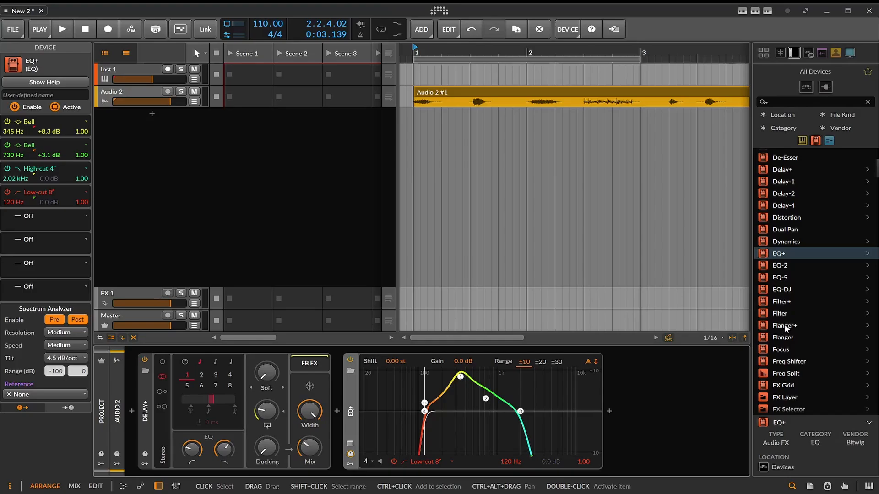
Step: Insert Flanger+ after EQ+ and set its feedback to about 63.6 % during playback
left_click_drag(784, 325, 670, 403)
key("space")
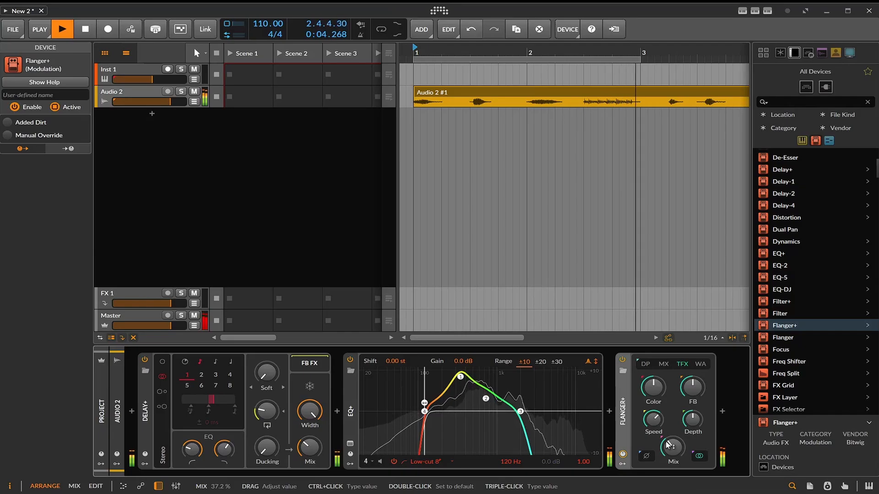
left_click_drag(691, 388, 691, 386)
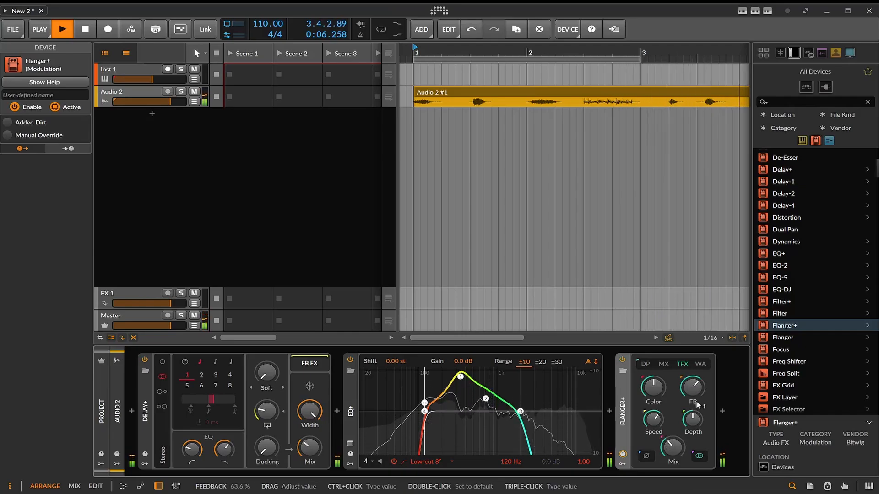
Step: Adjust the Flanger+ mix during playback, and replay the clip several times to audition the flanger
key("space")
key("space")
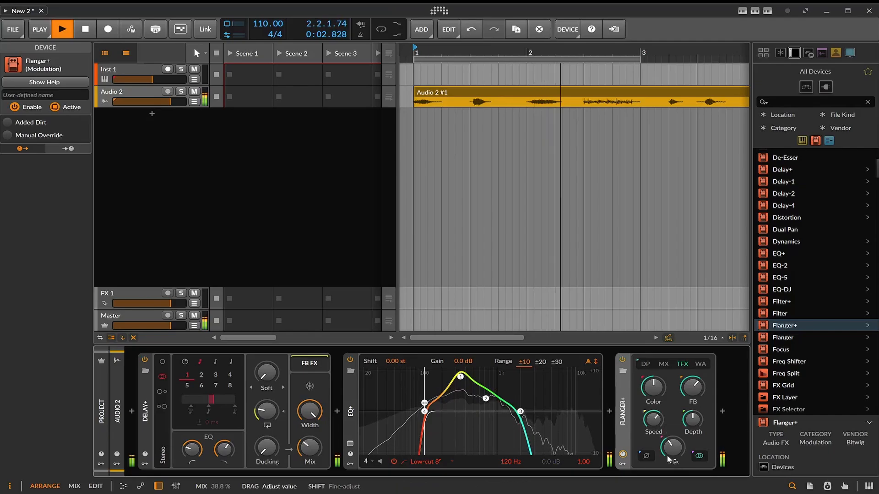
key("space")
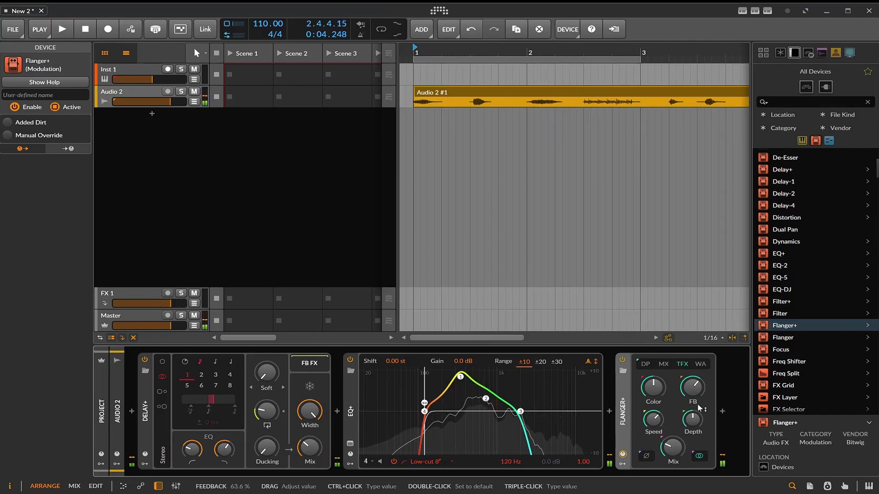
key("space")
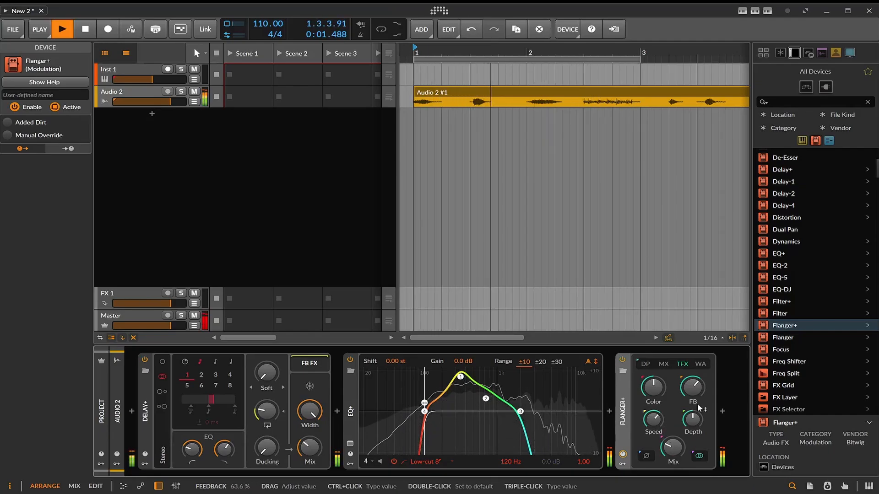
key("space")
key("space")
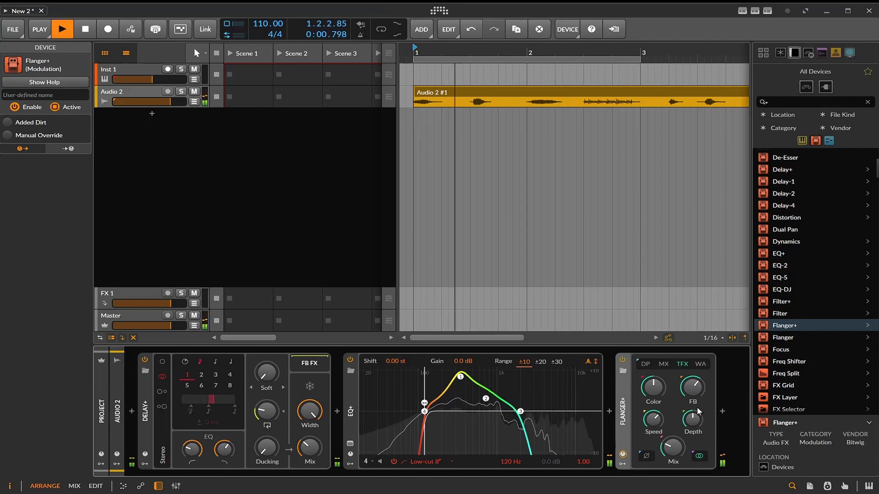
key("space")
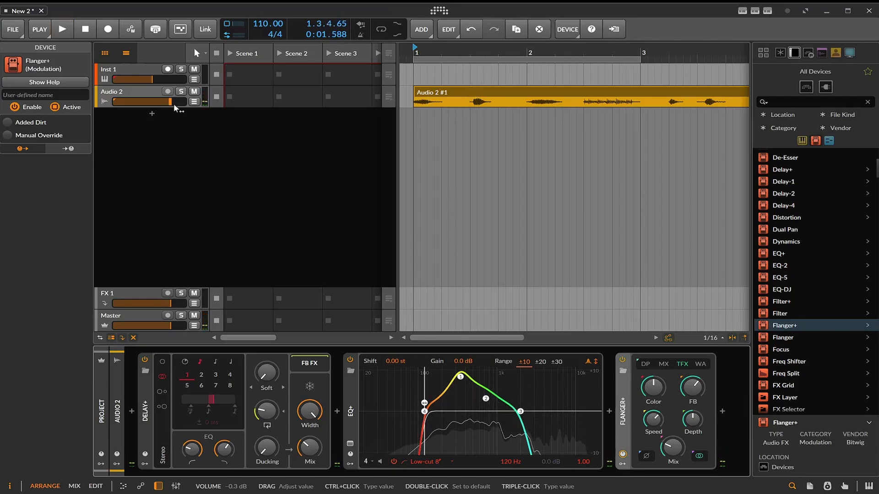
Step: Lower the Audio 2 track volume to about -2.7 dB and replay the clip to check the level
left_click_drag(174, 102, 165, 101)
key("space")
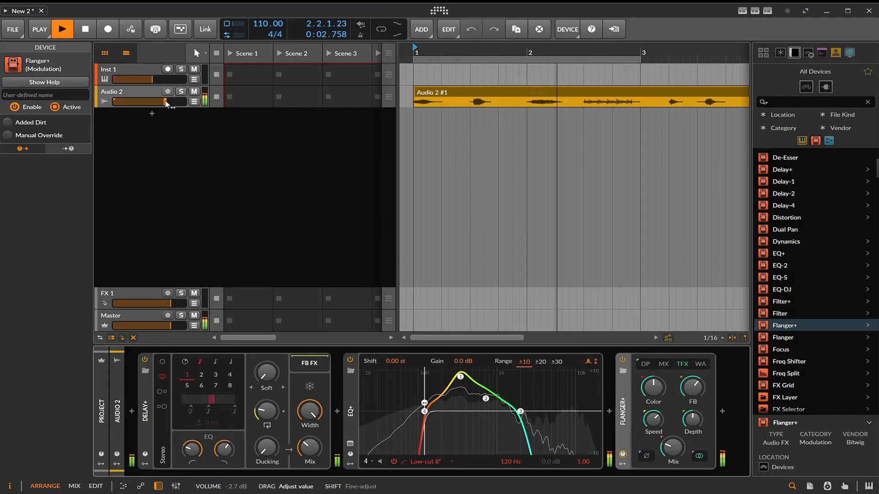
key("space")
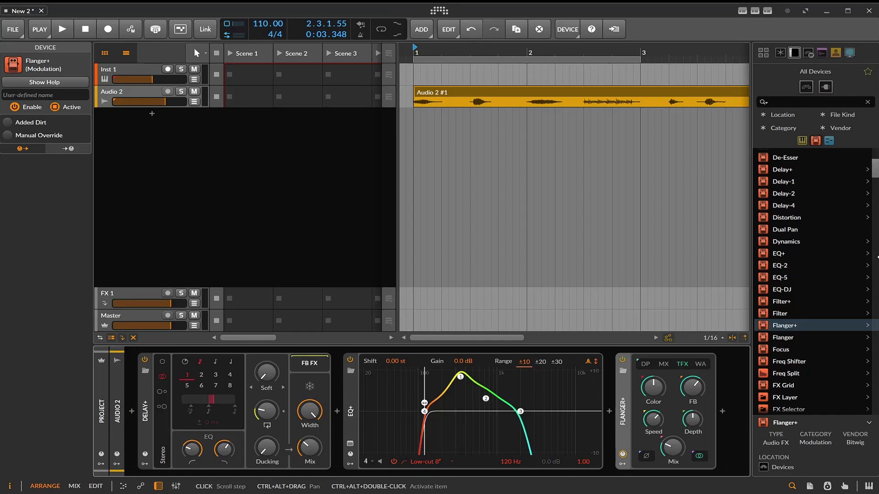
scroll(827, 334, "down", 3)
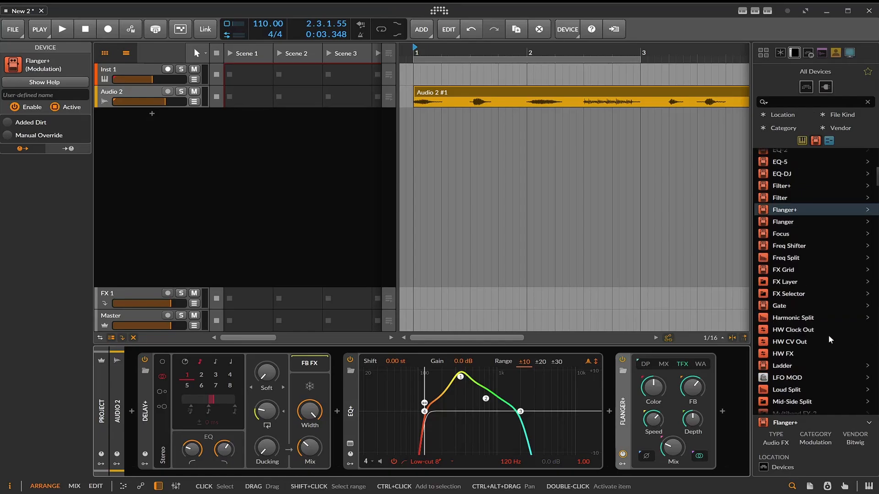
key("space")
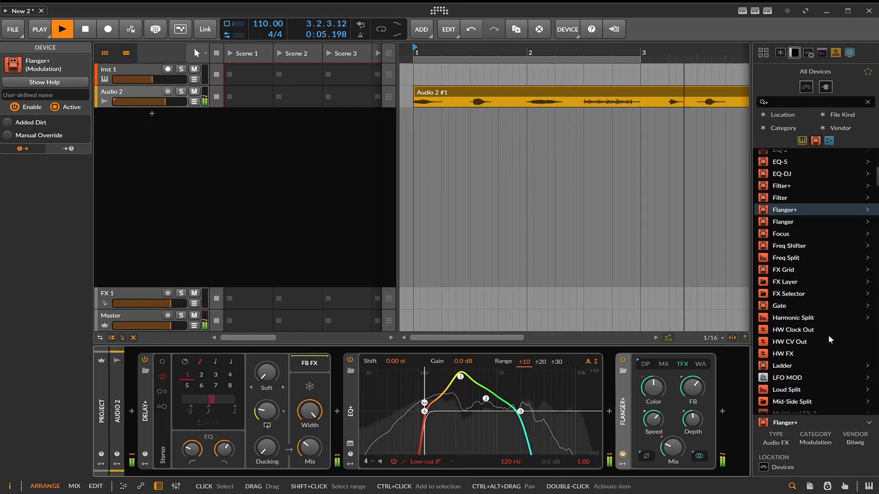
key("space")
key("space")
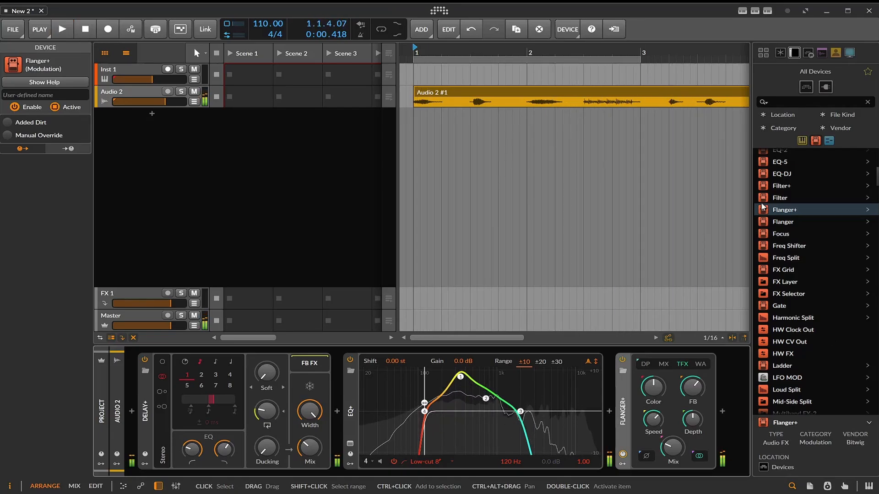
Step: Set the playback start to beat 3.2, at the sound just after bar 3, and audition the clip from there
left_click(671, 55)
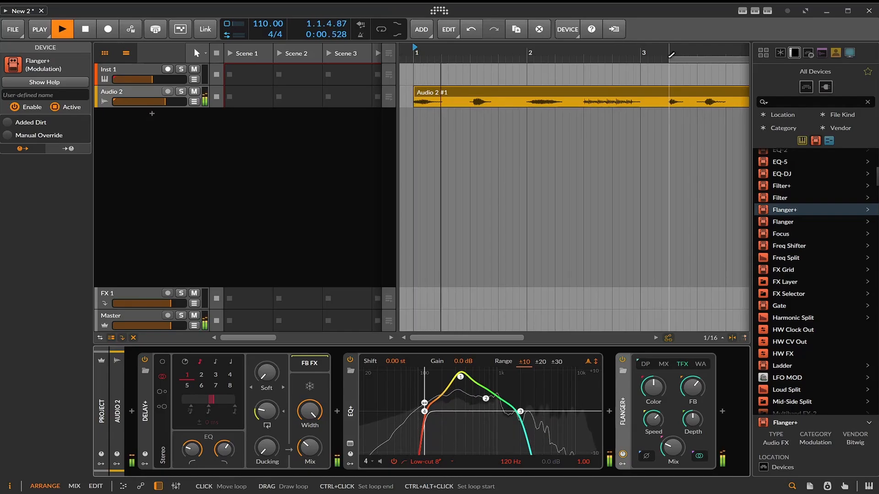
left_click(670, 50)
key("space")
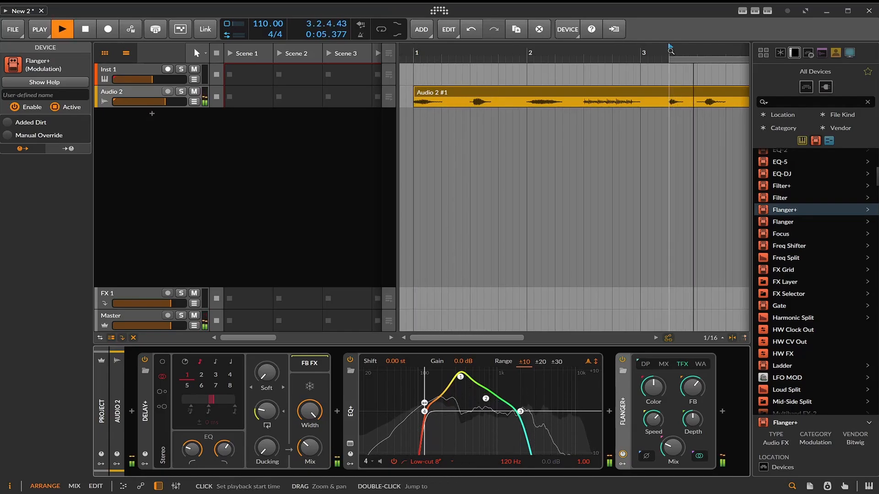
key("space")
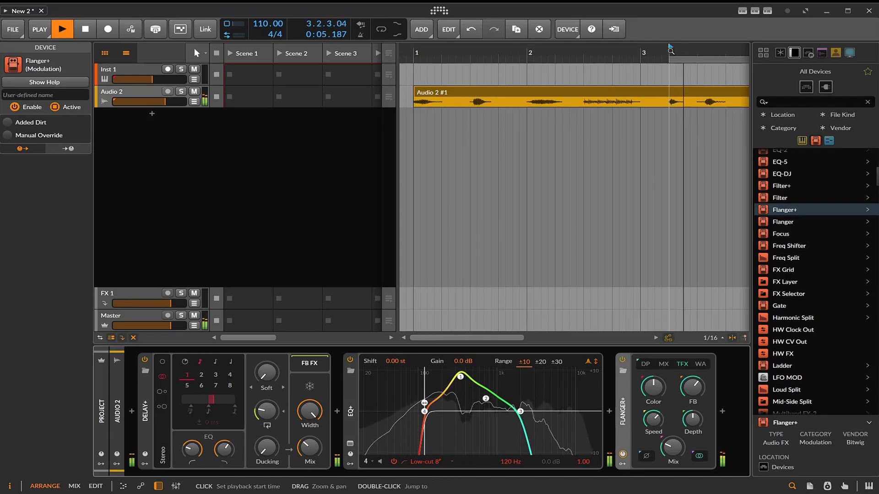
key("space")
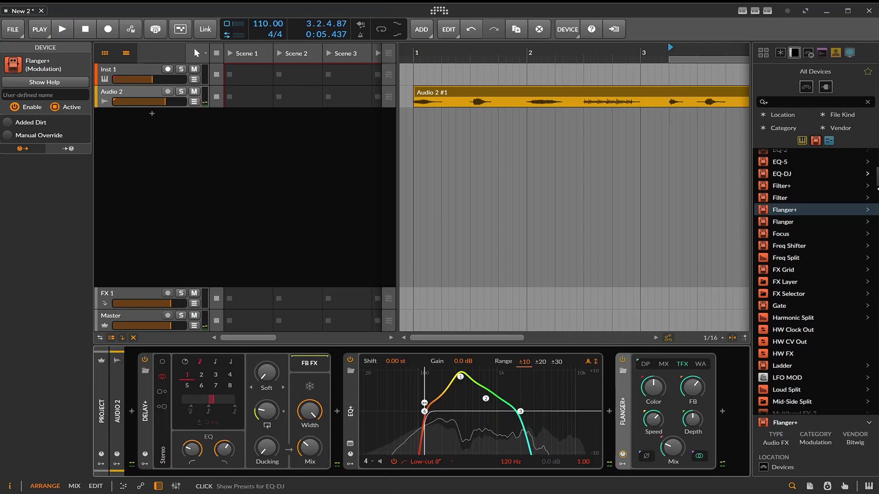
Step: Find the Infiltrator plug-in in the device list and insert it after Flanger+ on Audio 2
scroll(814, 235, "down", 5)
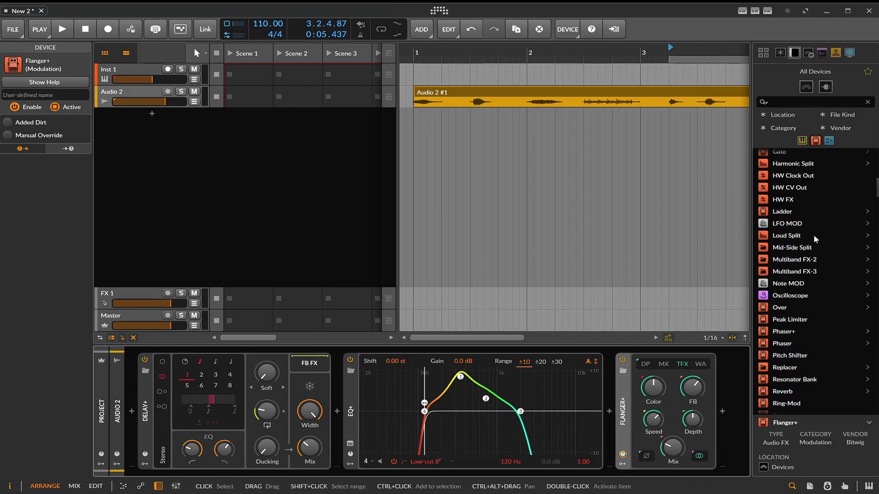
scroll(814, 235, "down", 2)
scroll(811, 256, "down", 1)
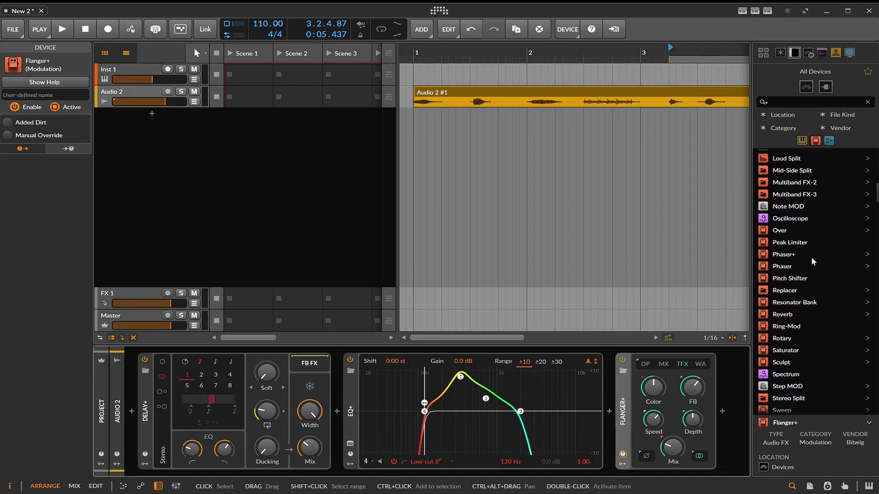
scroll(810, 256, "down", 4)
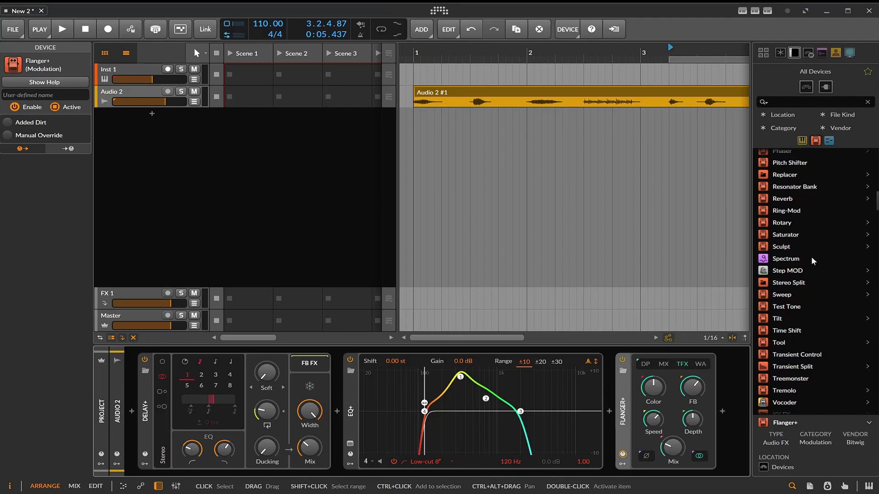
scroll(823, 274, "down", 15)
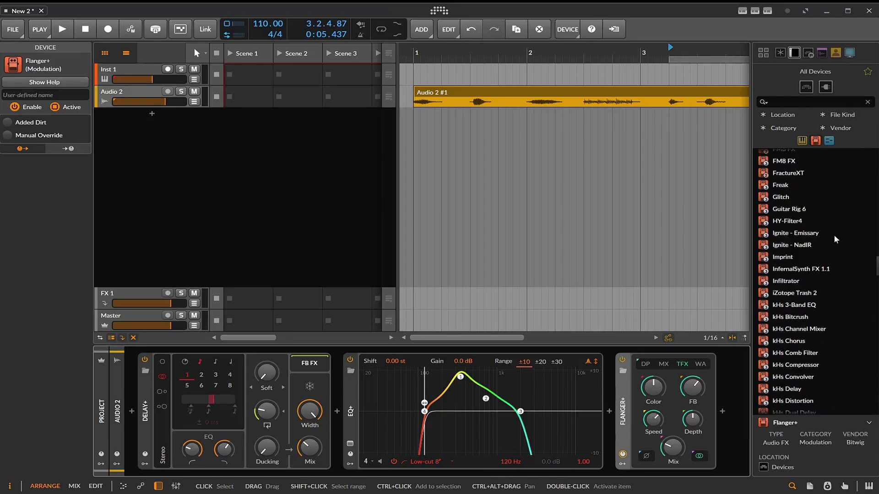
scroll(833, 234, "down", 5)
scroll(832, 244, "up", 8)
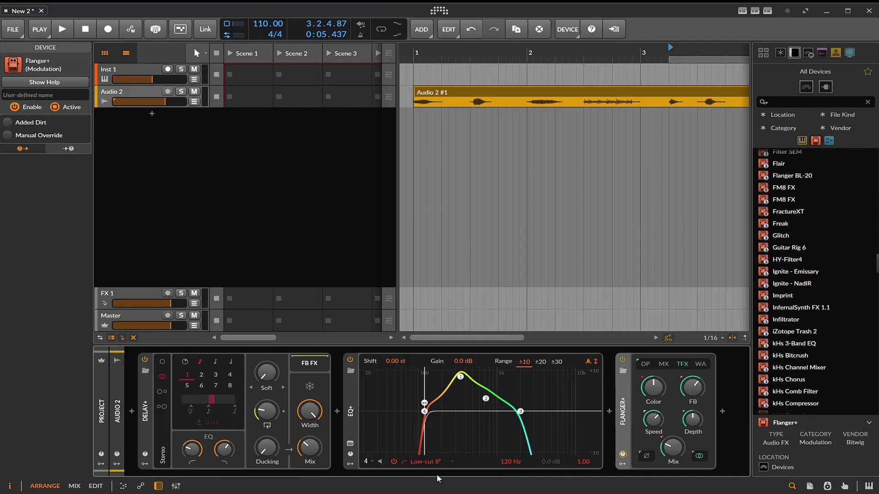
left_click_drag(787, 317, 738, 410)
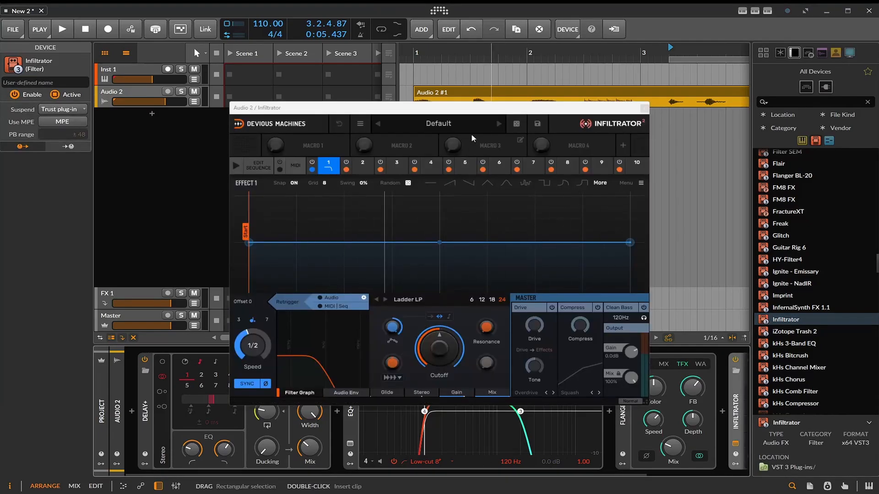
Step: Audition Infiltrator presets on the clip, including After Party, Broken Siren and Deep Dreamy
left_click(499, 124)
key("space")
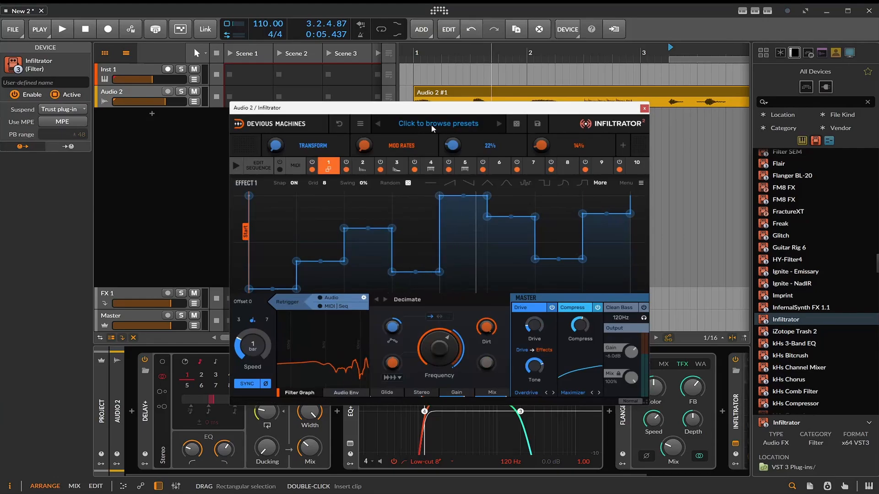
left_click(379, 125)
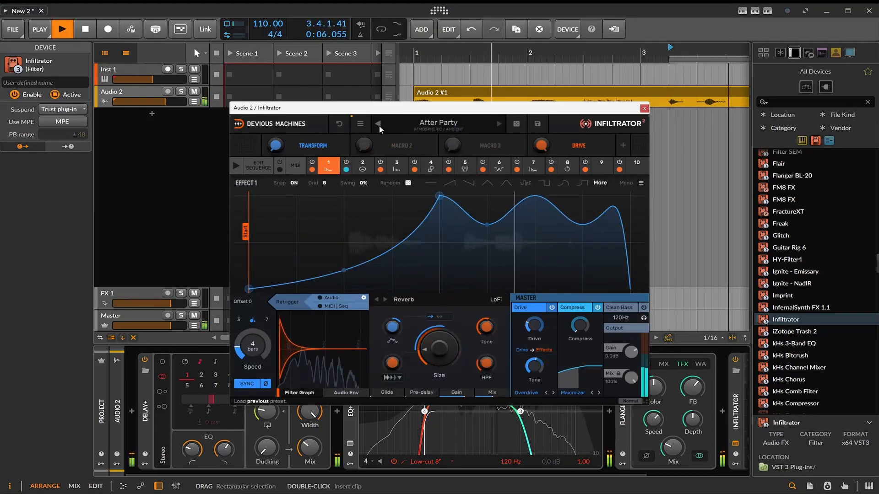
key("space")
left_click(501, 126)
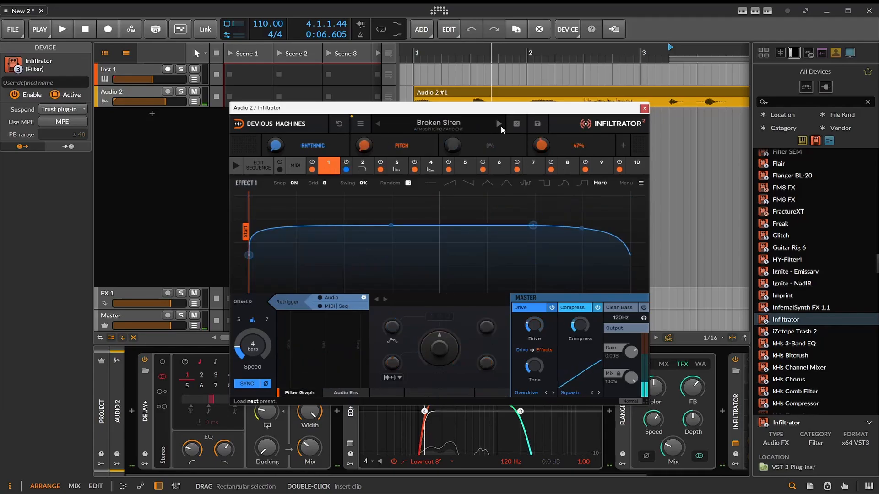
left_click(500, 125)
key("space")
left_click(500, 125)
key("space")
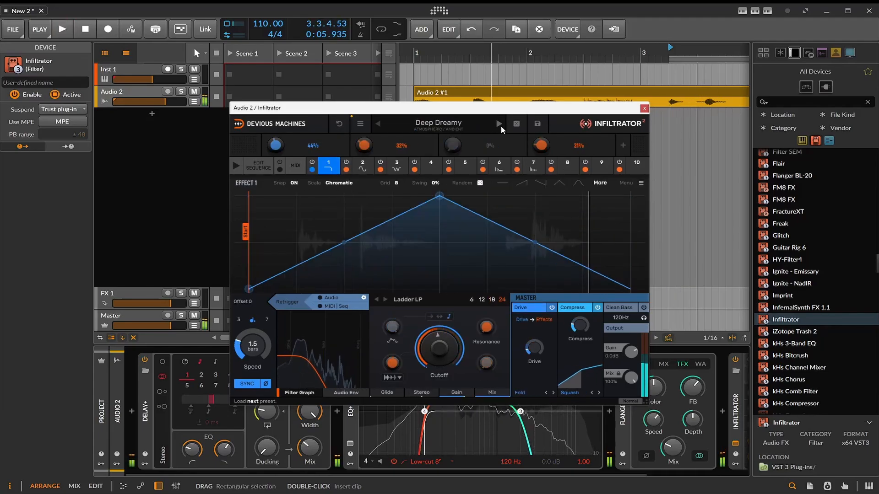
key("space")
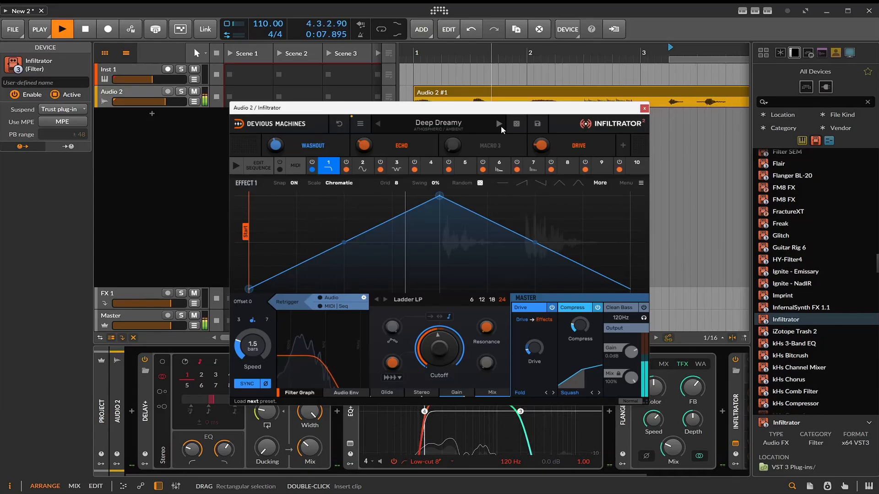
Step: Advance Infiltrator to the Drones of Canada preset and play the clip through it
left_click(499, 124)
key("space")
left_click(501, 125)
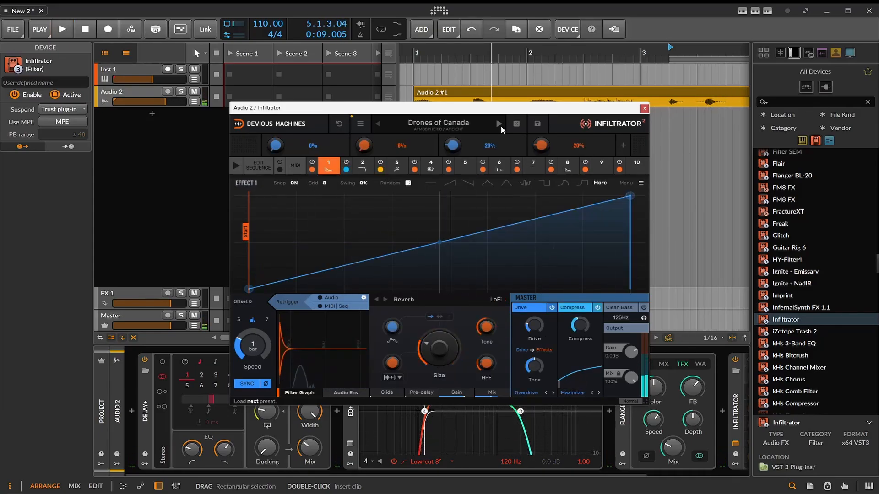
key("space")
key("space")
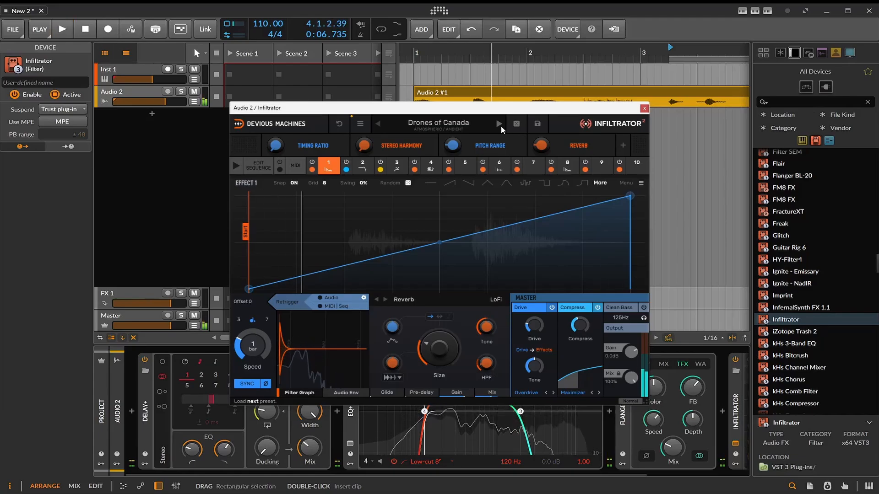
Step: Load the Eerie preset in Infiltrator, and move the playback start to the clip's beginning to audition it
left_click(500, 125)
key("space")
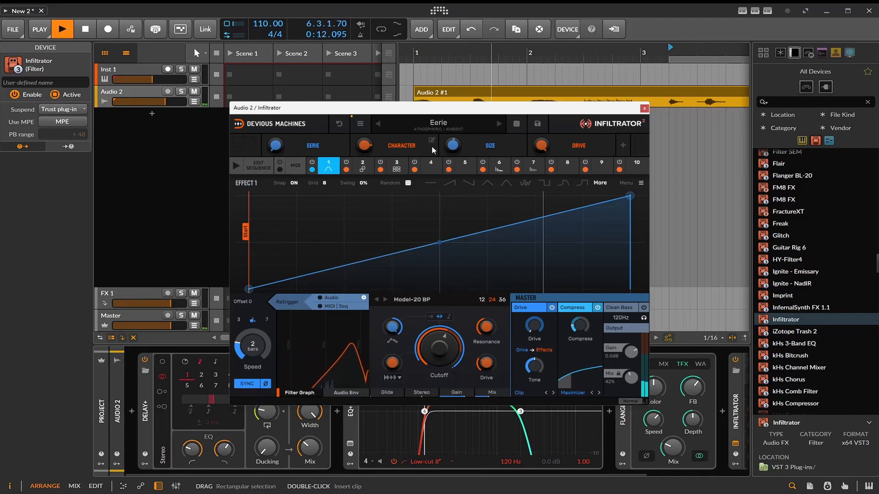
key("space")
left_click(419, 52)
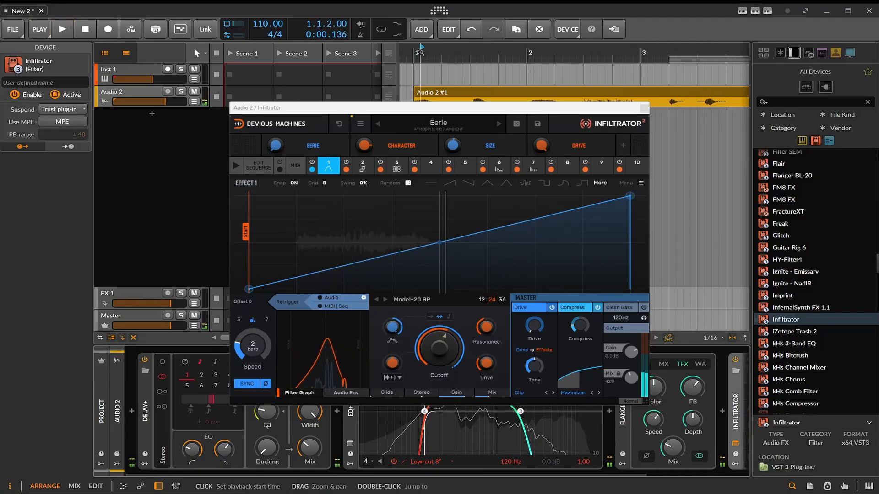
key("space")
key("space")
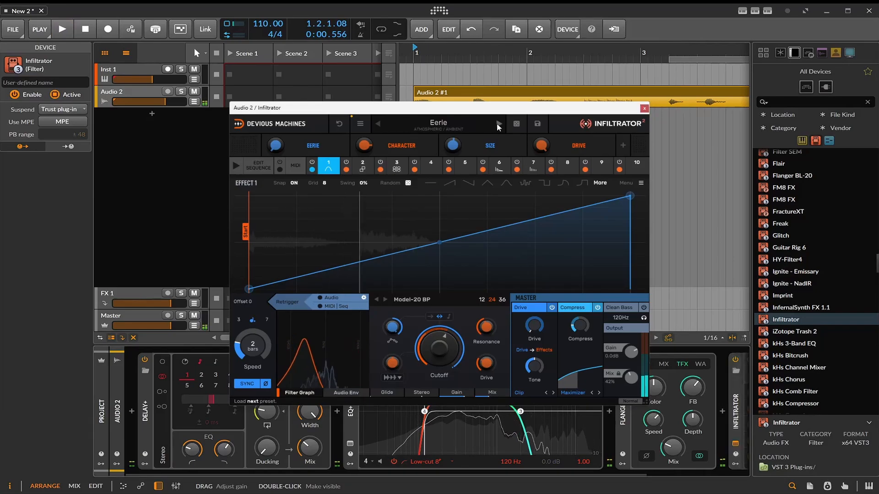
Step: Audition the Infiltrator presets End of the Universe, For The Longest Time and Instant Padness during playback
left_click(498, 124)
key("space")
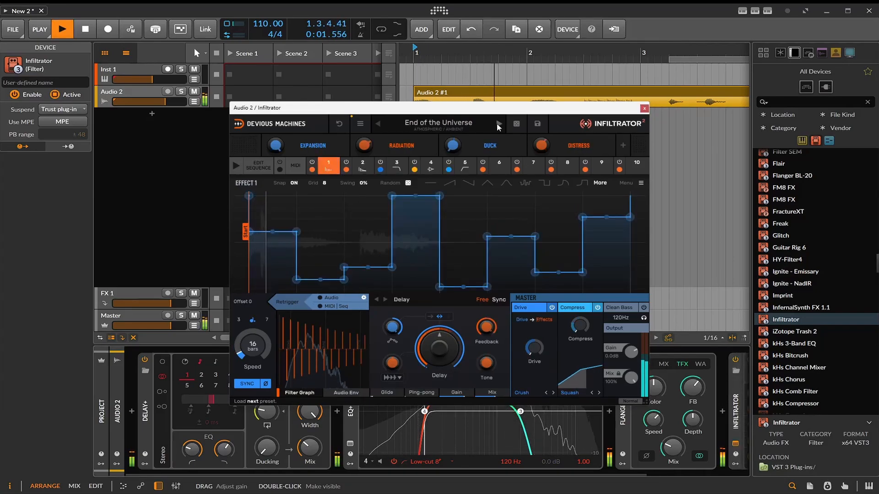
left_click(497, 124)
left_click(498, 124)
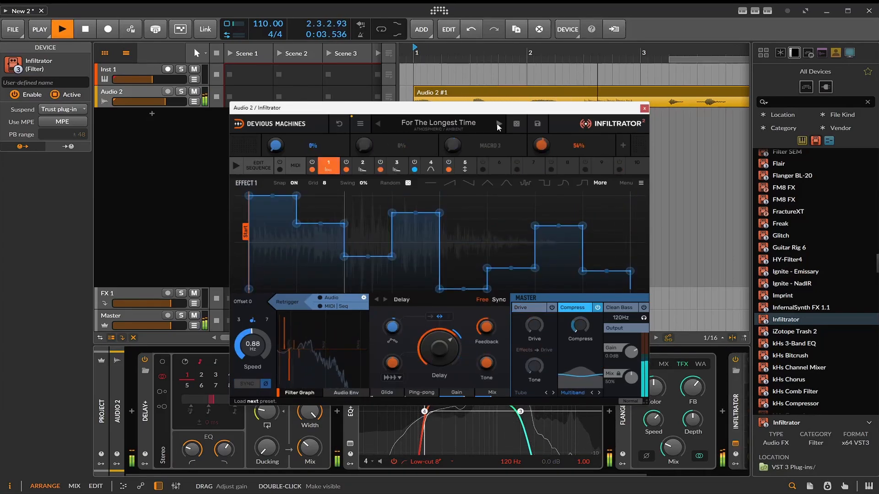
left_click(498, 124)
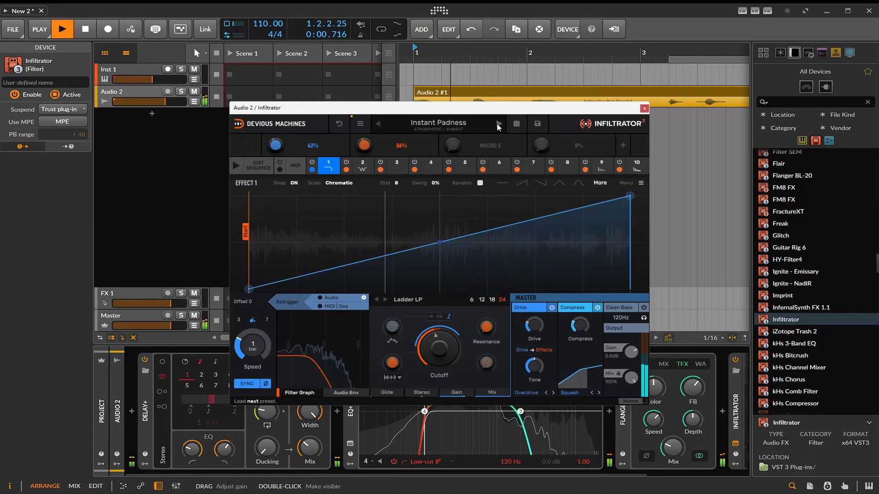
Step: Step Infiltrator through Modular Ambient Music to the World Falling To Pieces 8 Bars preset while playing the clip
key("space")
left_click(497, 124)
key("space")
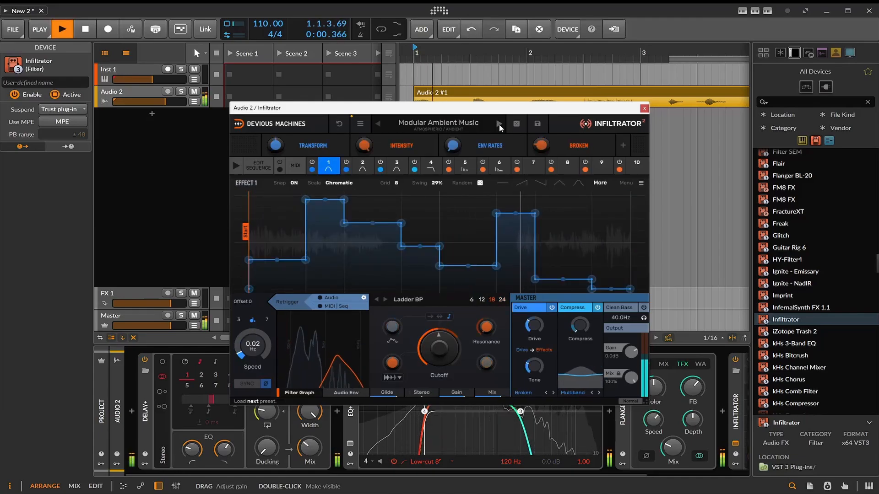
left_click(499, 124)
left_click(499, 124)
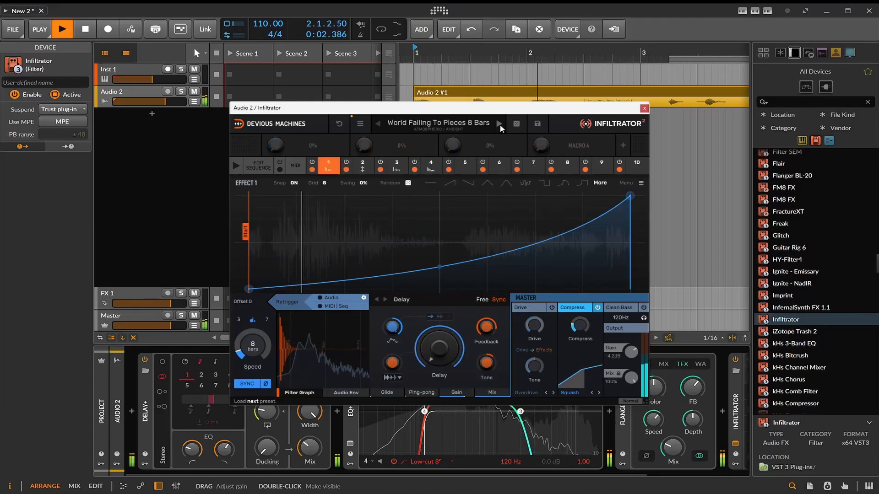
Step: Step Infiltrator from Computer Static through Dimension K to the Distant Moon texture preset while playing the clip, and stop playback
key("space")
left_click(499, 124)
key("space")
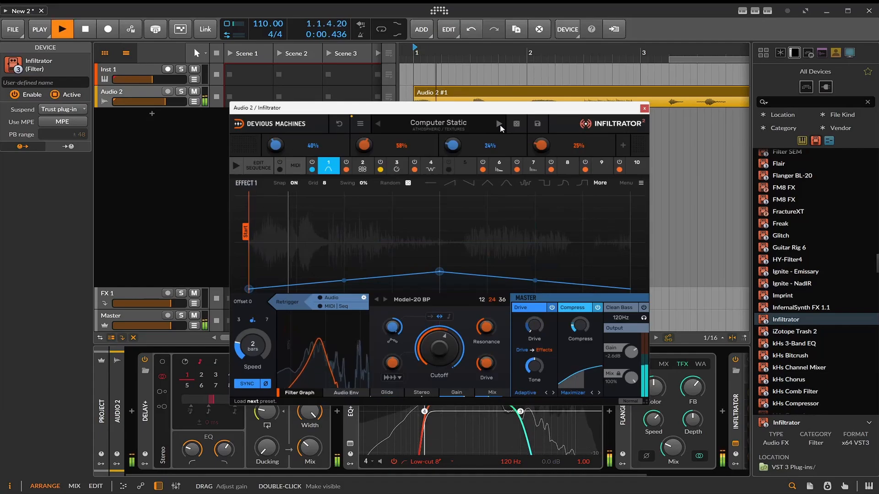
left_click(498, 124)
left_click(499, 124)
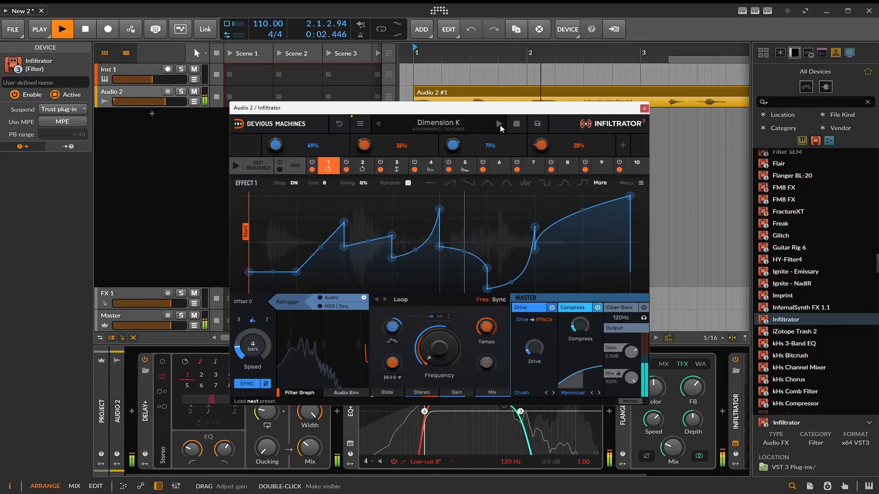
left_click(499, 124)
key("space")
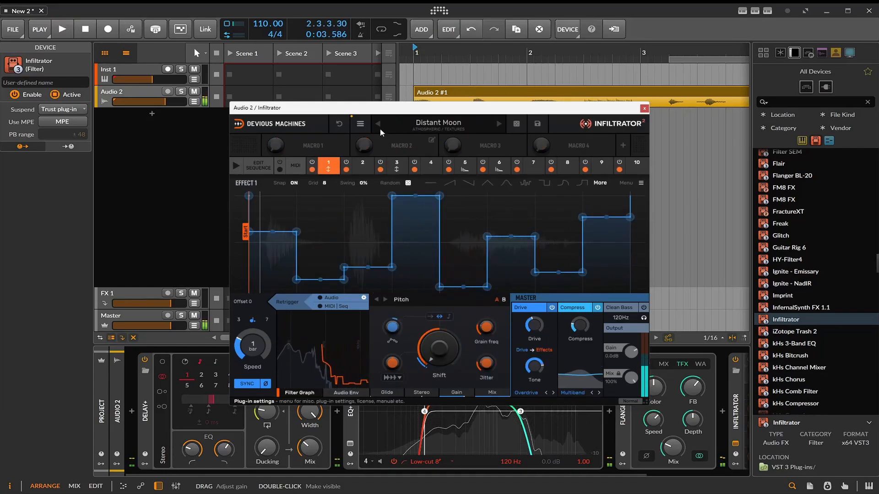
Step: Browse Infiltrator's factory Distortion presets, load Driven Tops from the Saturation group, and play the clip through it
left_click(427, 128)
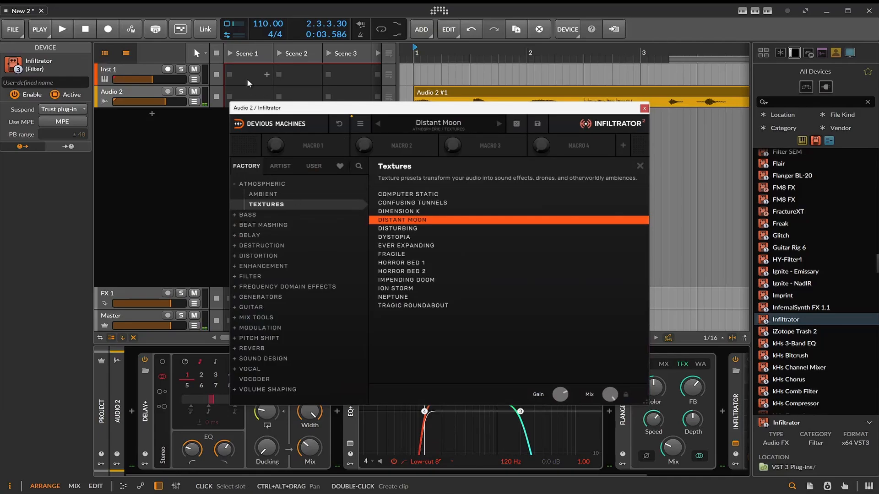
left_click(300, 255)
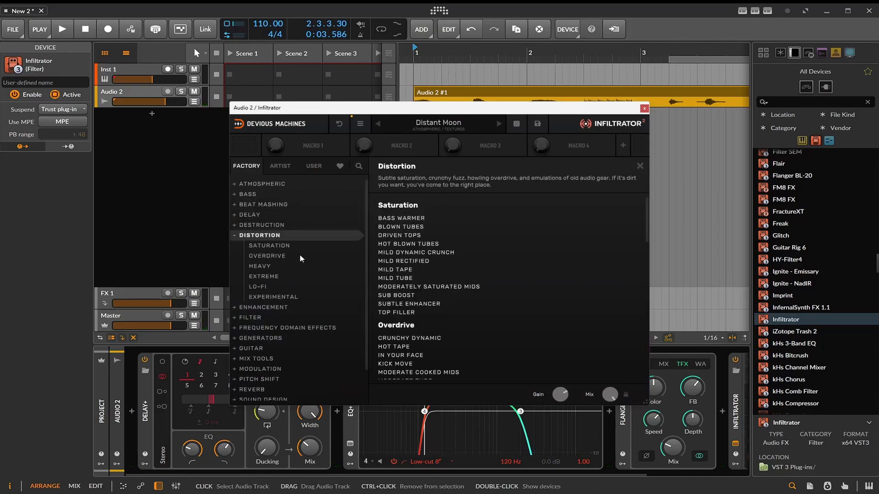
left_click(276, 247)
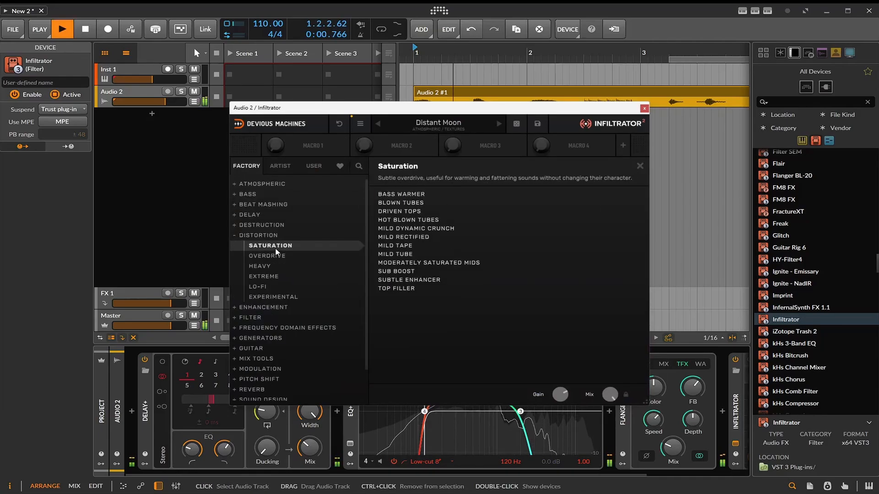
left_click(392, 213)
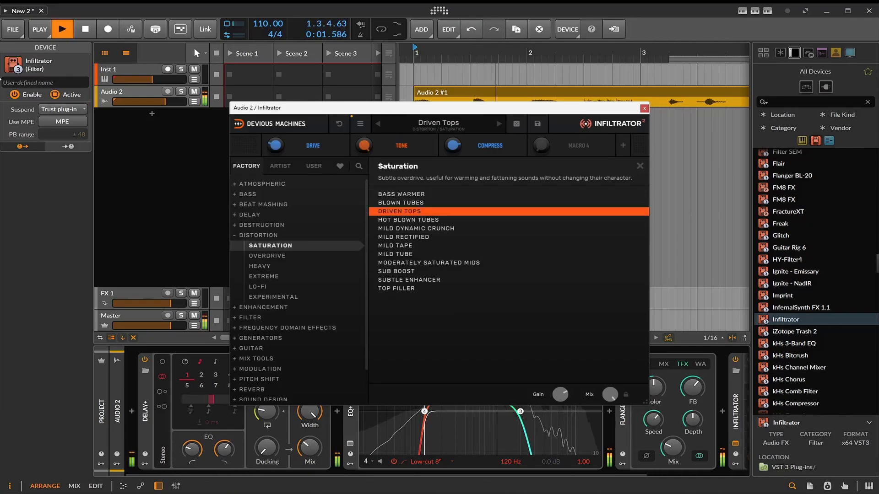
left_click(82, 27)
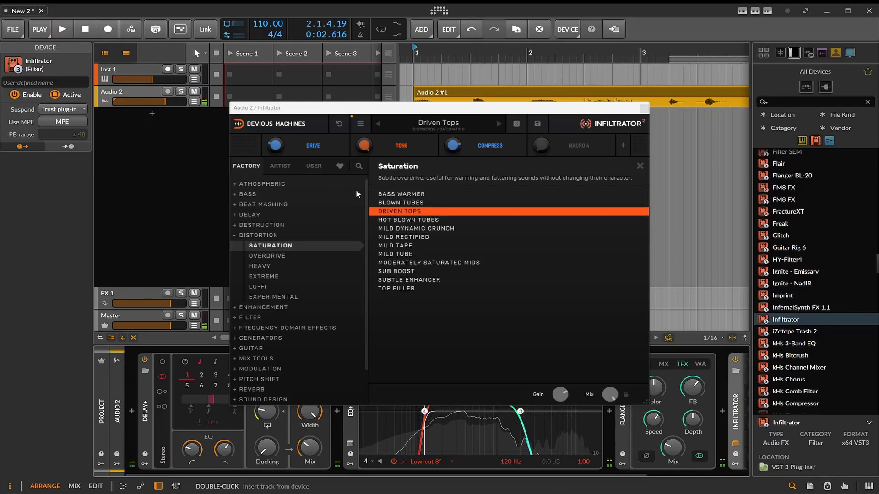
Step: Audition the Saturation presets Blown Tubes, Bass Warmer, Mild Rectified, Mild Dynamic Crunch and Top Filler on the clip
left_click(402, 204)
key("space")
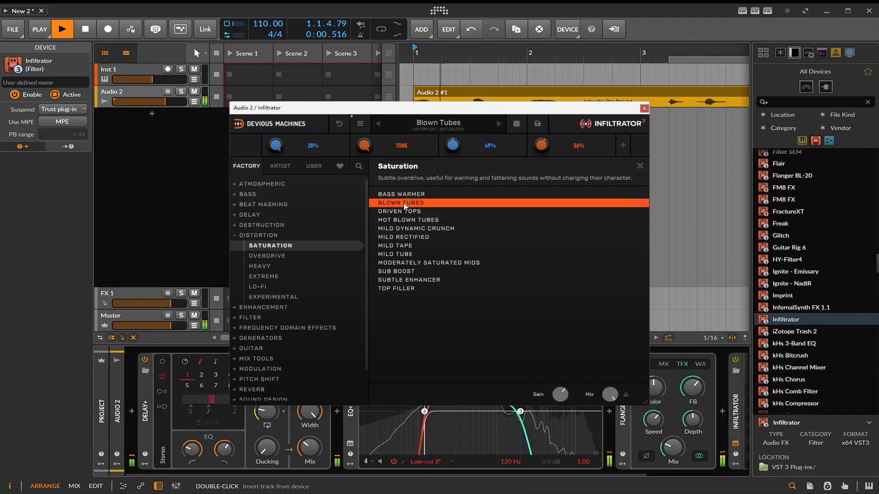
left_click(417, 194)
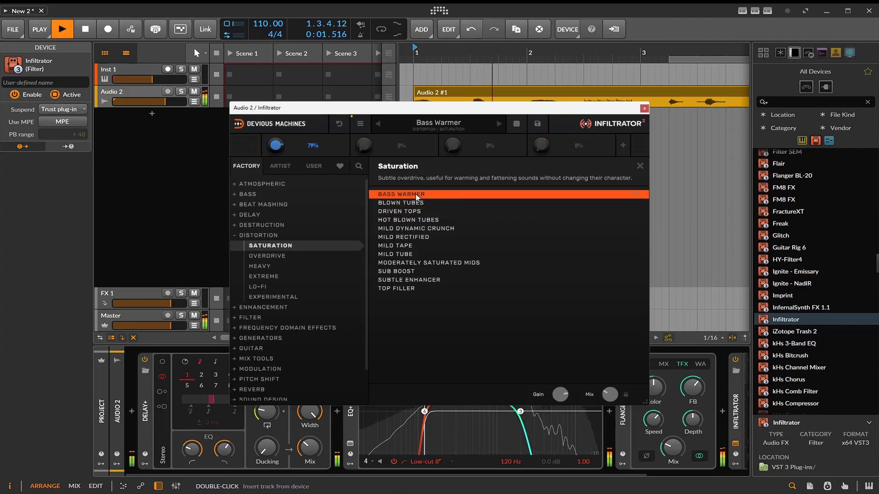
left_click(412, 240)
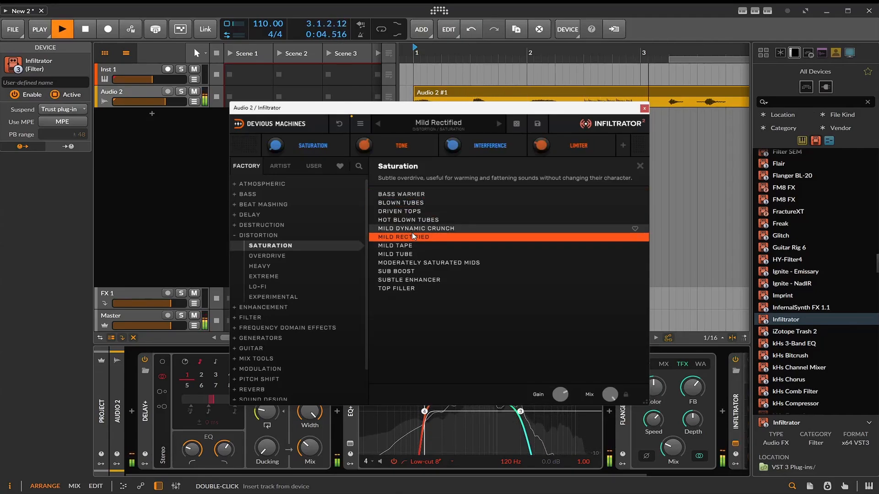
left_click(412, 228)
key("space")
key("space")
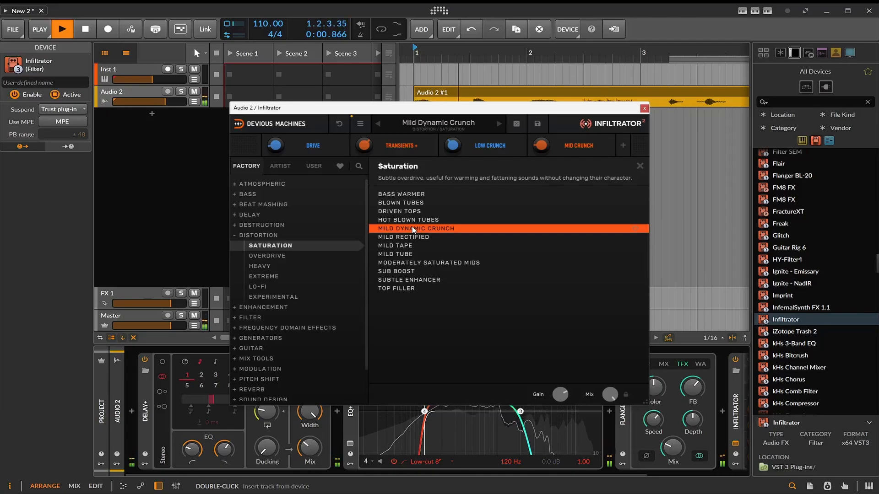
left_click(396, 289)
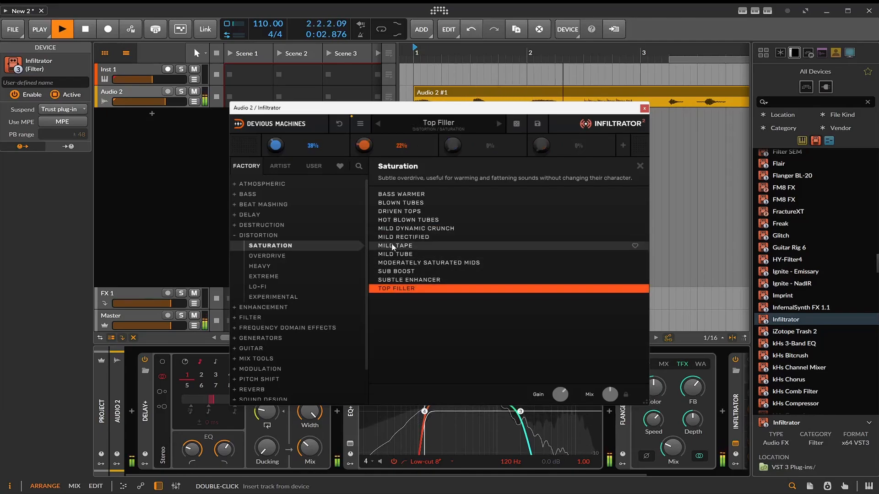
Step: Audition the Lo-fi distortion presets Cheap Tape, Busted Motor, Broken FM and Cheaper Tape during playback
left_click(260, 288)
left_click(300, 278)
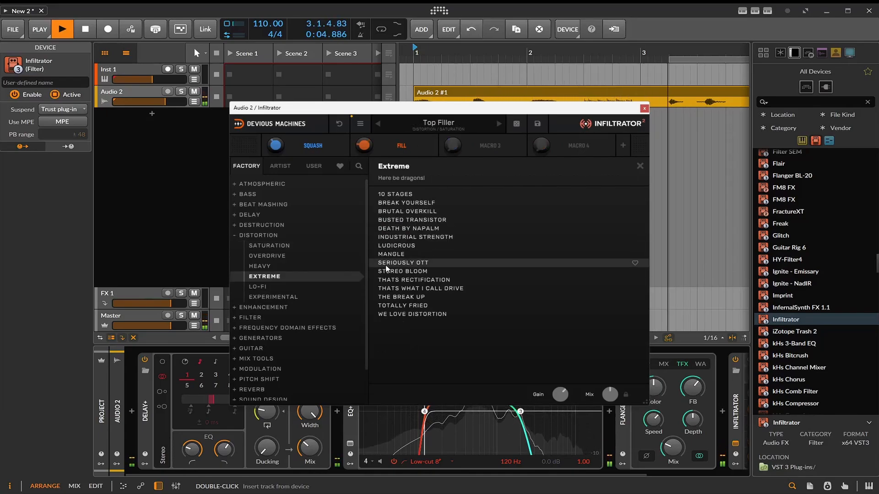
left_click(305, 286)
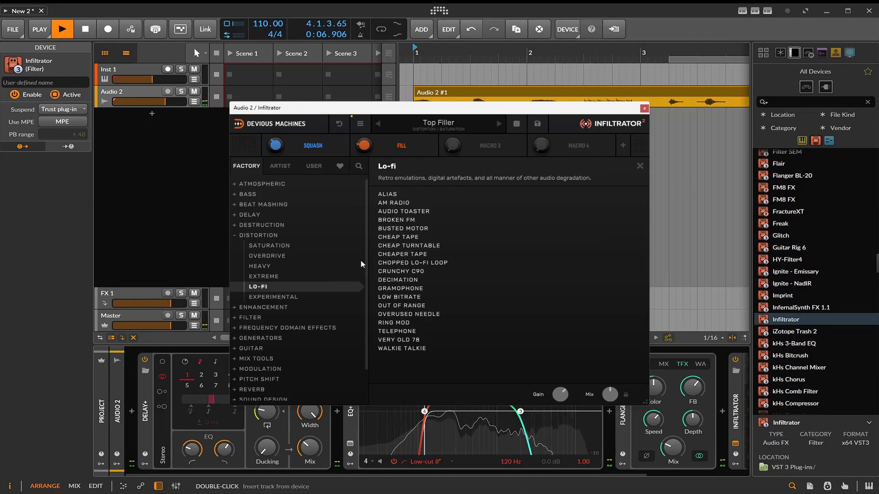
left_click(438, 238)
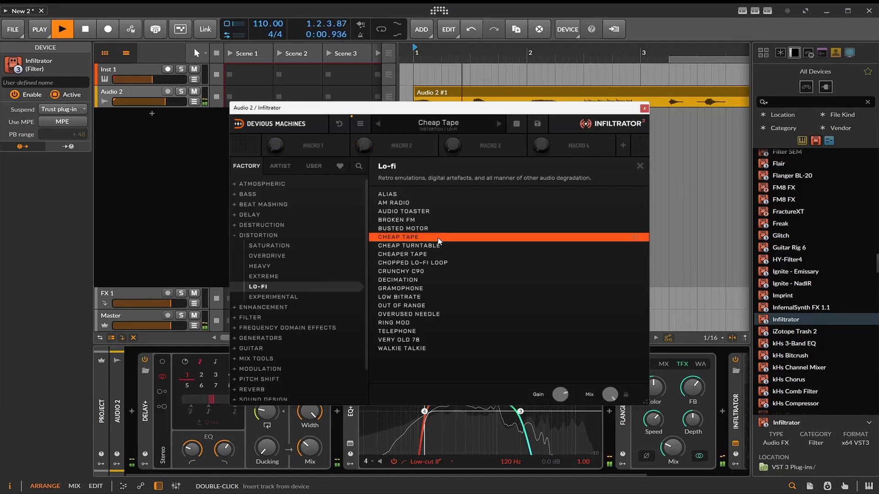
left_click(434, 229)
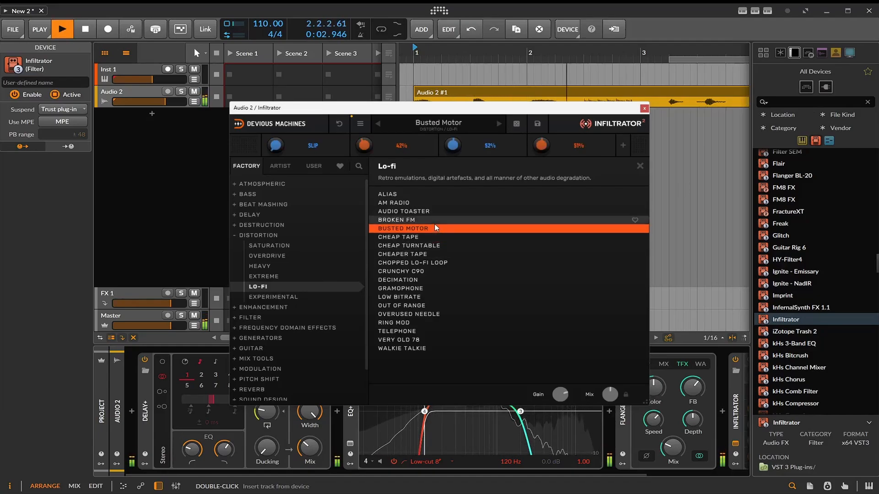
left_click(433, 221)
left_click(432, 255)
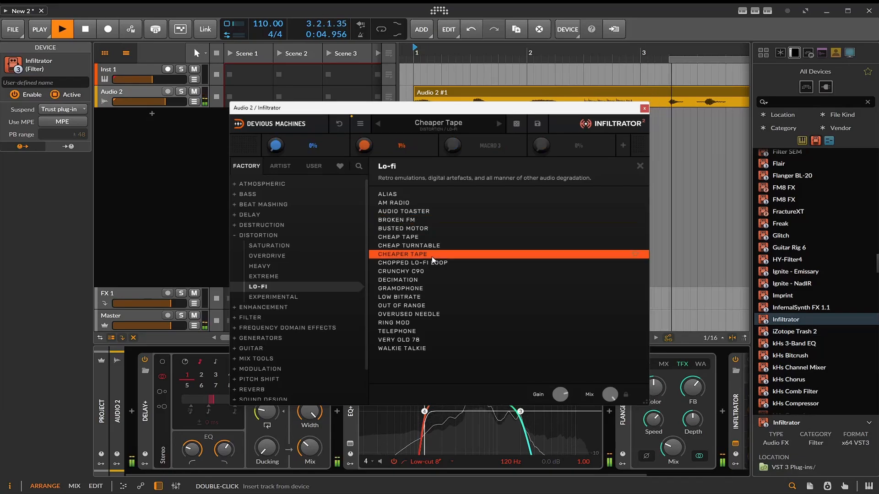
Step: Audition the Lo-fi presets Overused Needle, Ring Mod and Out of Range on the clip
left_click(427, 315)
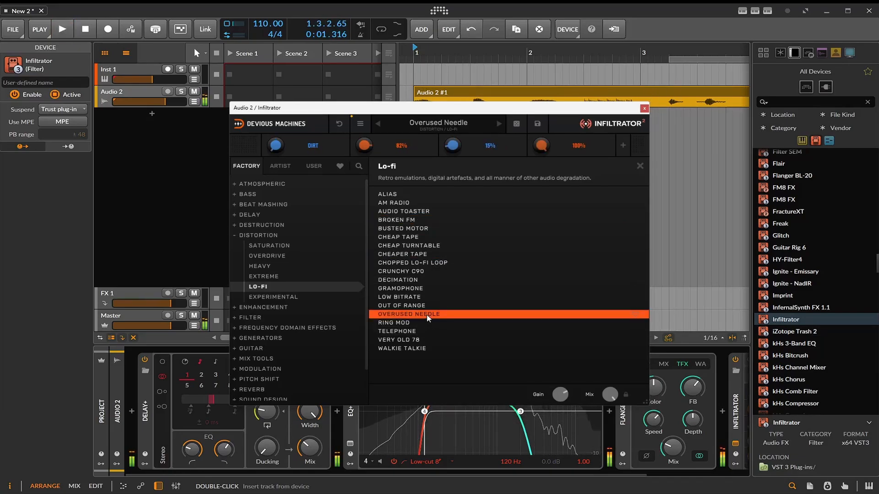
left_click(416, 321)
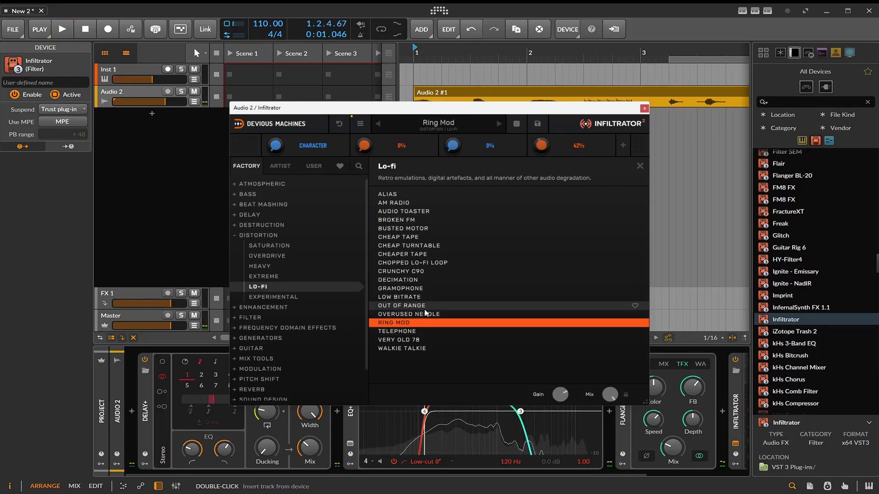
left_click(424, 305)
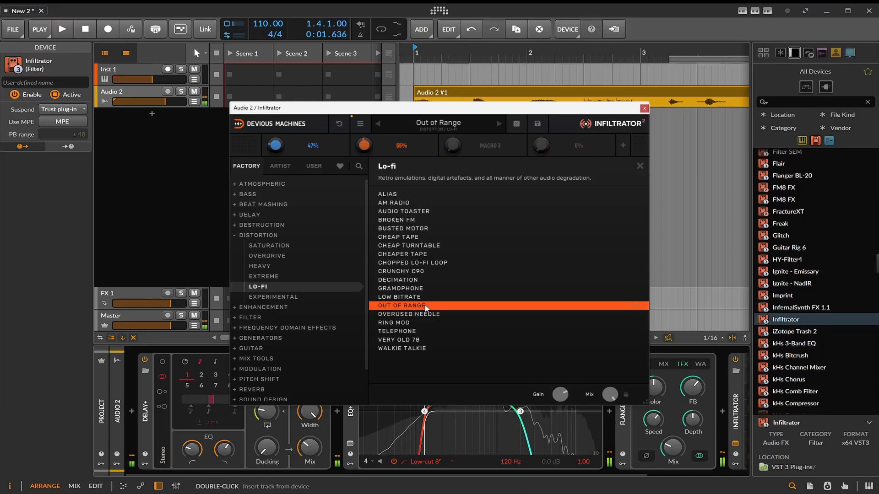
Step: Browse the Enhancement presets, load More Detail from the Light Movement group, and play the clip through it
left_click(263, 310)
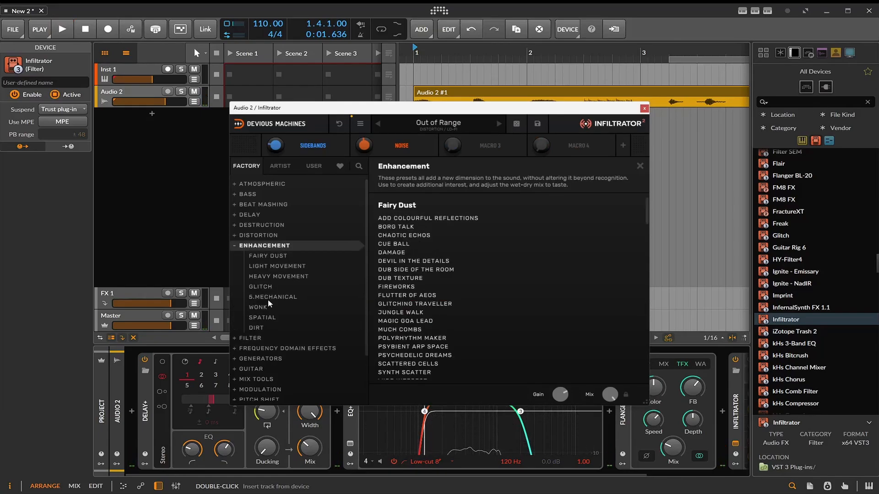
left_click(269, 289)
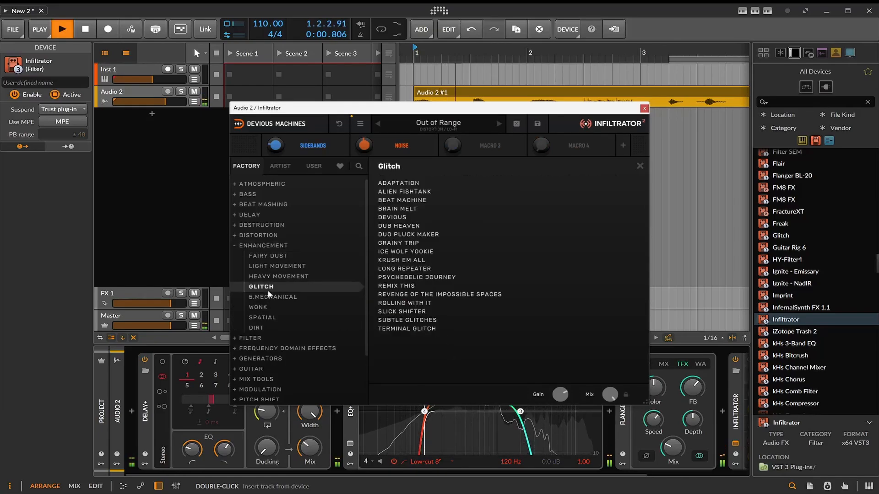
left_click(279, 274)
left_click(277, 266)
left_click(430, 251)
key("space")
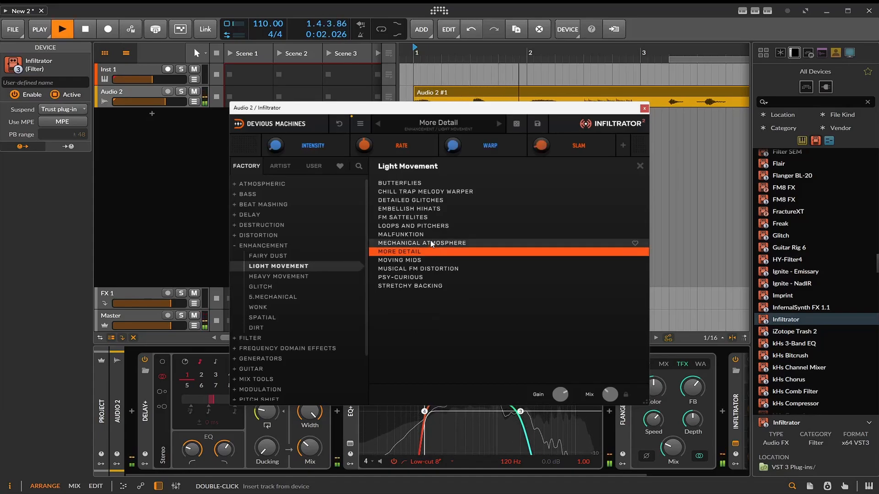
Step: Load the Loops and Pitchers preset and replay the clip from its start to audition it
left_click(427, 224)
key("space")
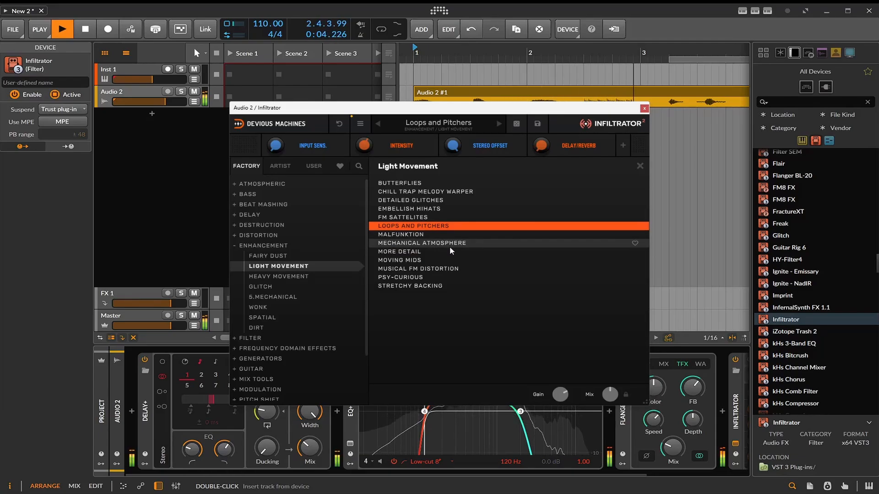
key("space")
key("space")
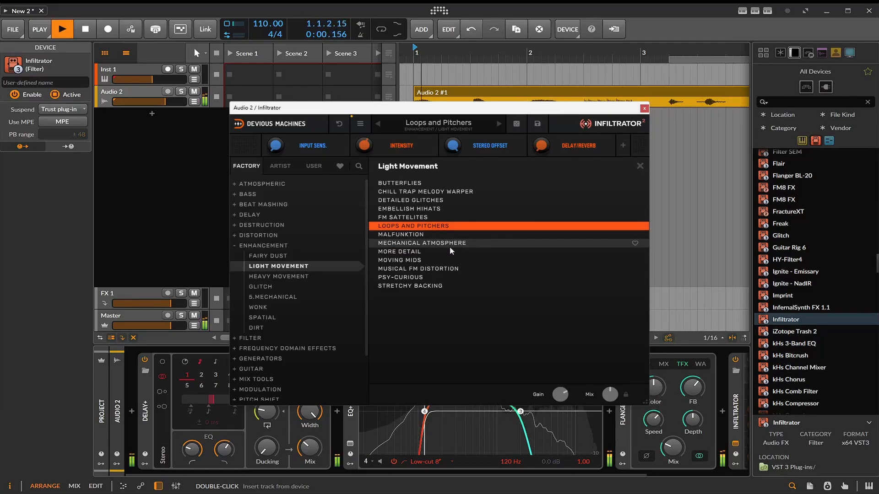
key("space")
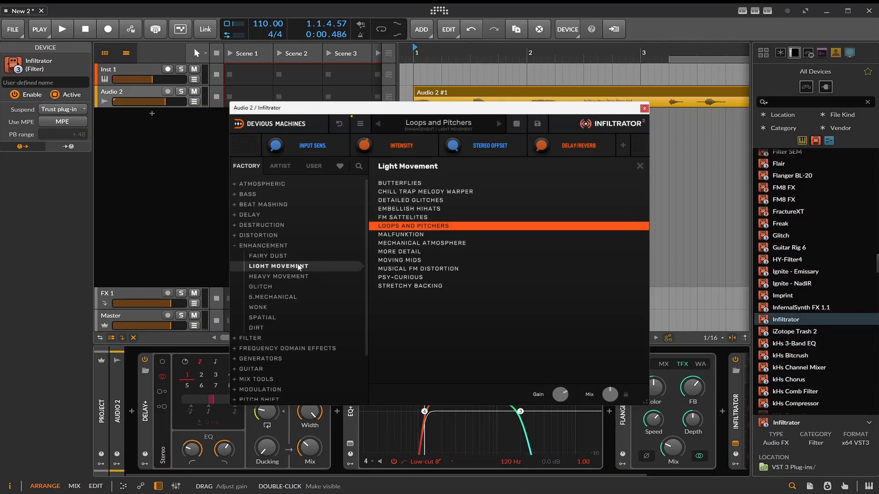
Step: Load the Harmoniser -4st preset from the Static group of the Pitch Shift category and play the clip
scroll(298, 268, "down", 3)
left_click(267, 304)
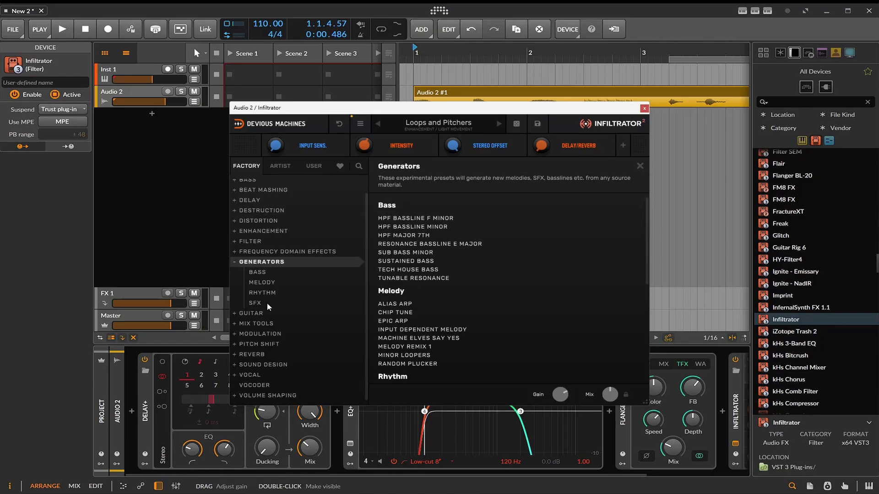
left_click(273, 331)
left_click(275, 343)
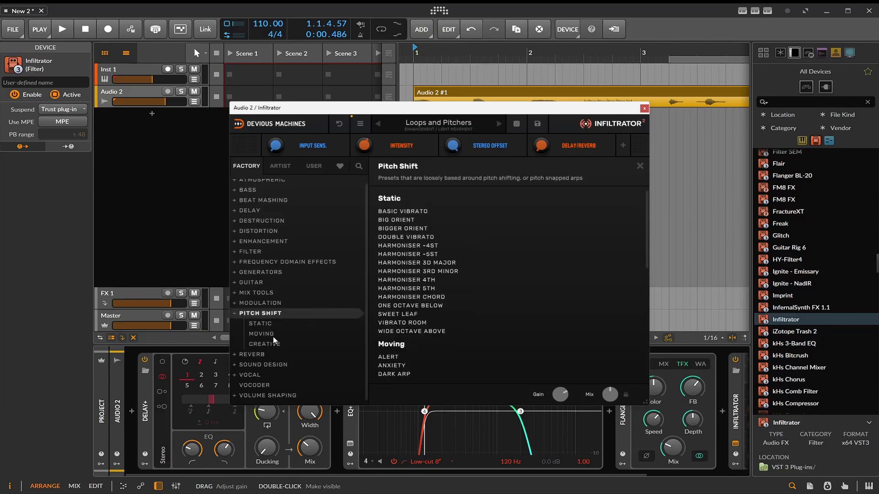
left_click(270, 324)
left_click(407, 218)
key("space")
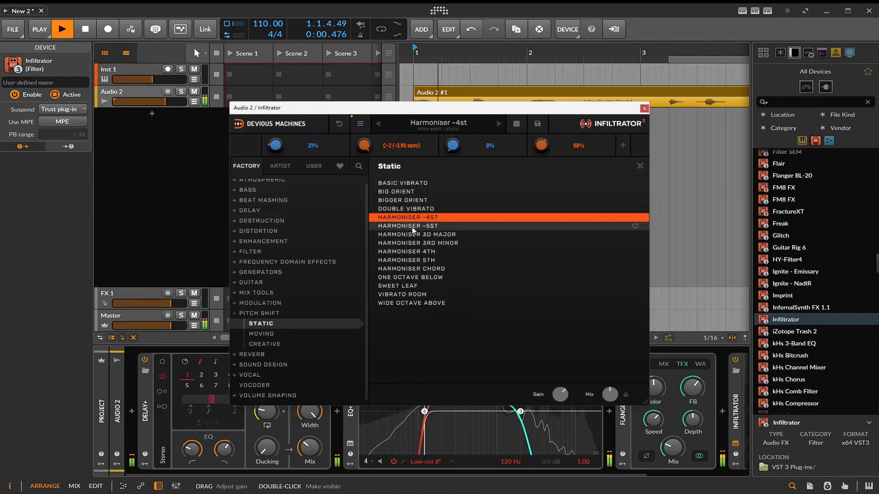
Step: Audition the Harmoniser 3d Major preset, load Basic Vibrato, and return to Infiltrator's effect editor
left_click(417, 234)
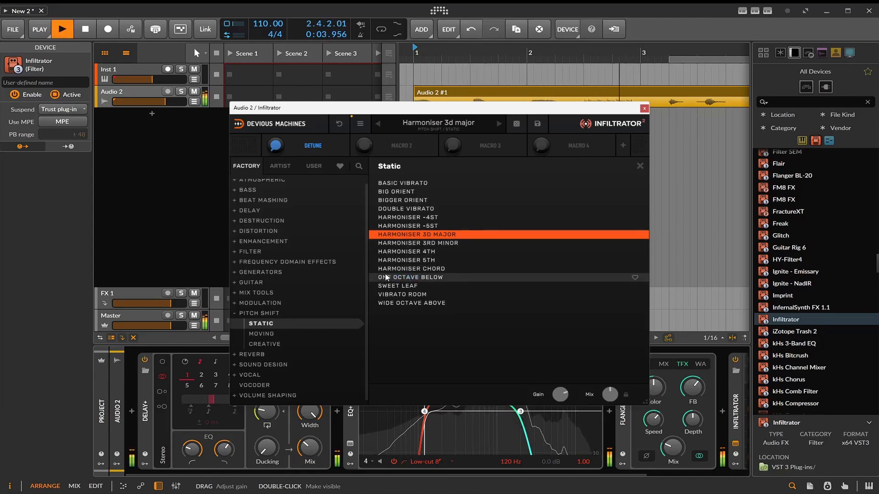
left_click(412, 184)
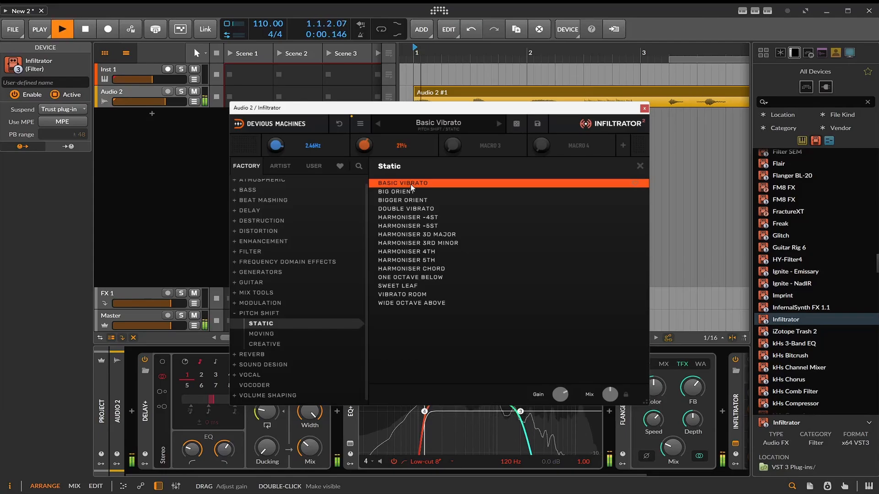
left_click(411, 185)
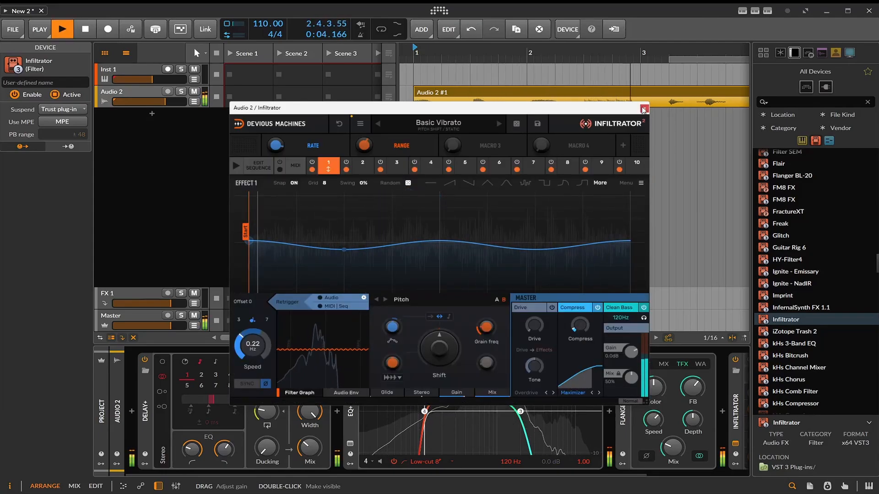
Step: Advance Infiltrator through Big Orient to the Bigger Orient preset while playing the clip
left_click(498, 124)
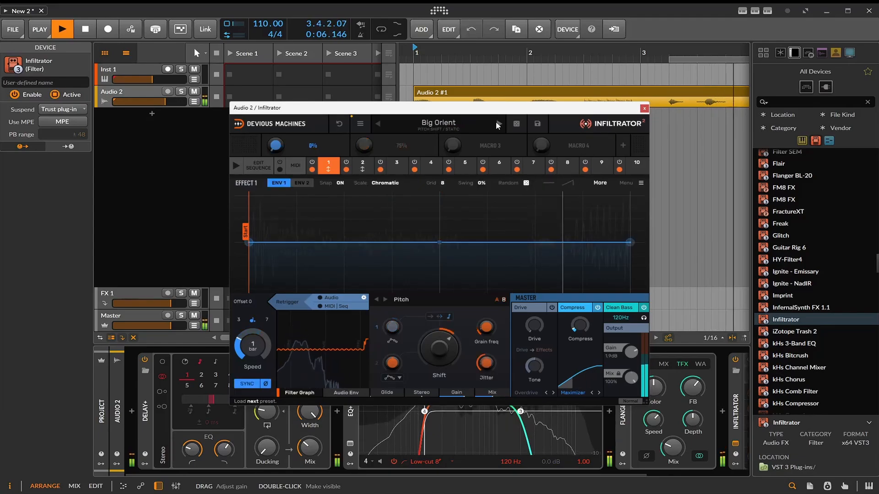
key("space")
left_click(498, 124)
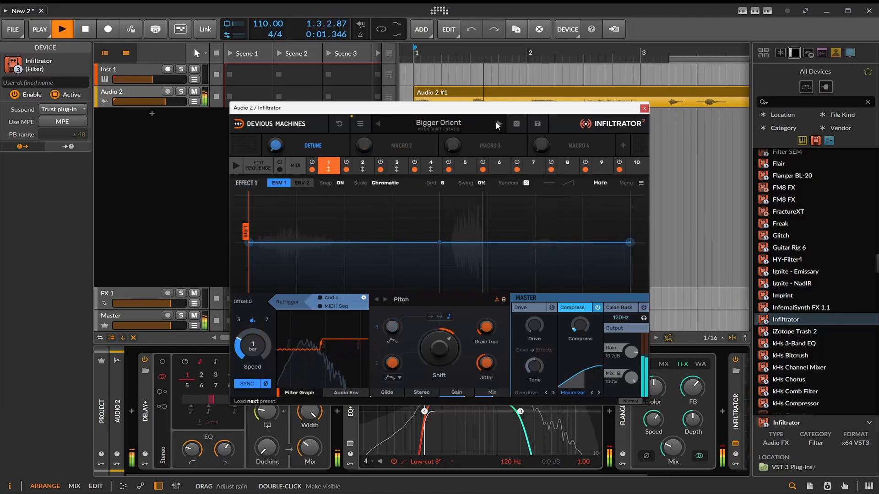
Step: Advance Infiltrator past Double Vibrato to the Harmoniser -4st preset during playback, stop playback, and close the plug-in window
left_click(498, 124)
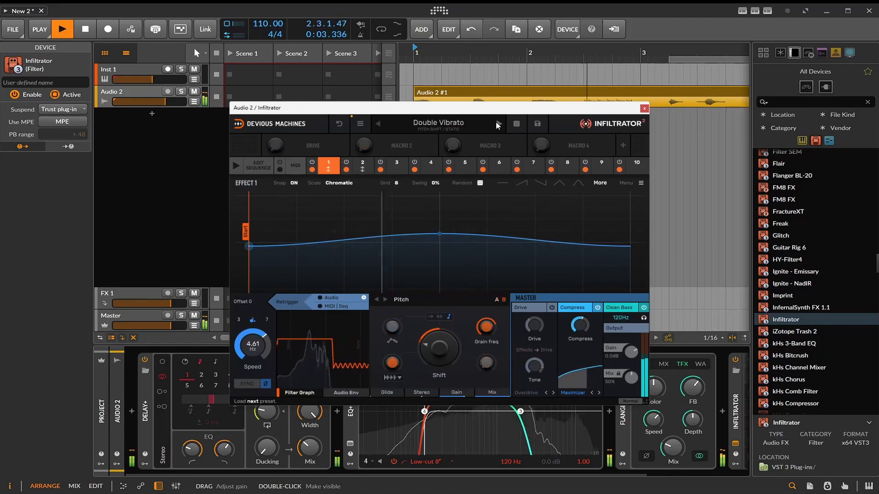
left_click(496, 121)
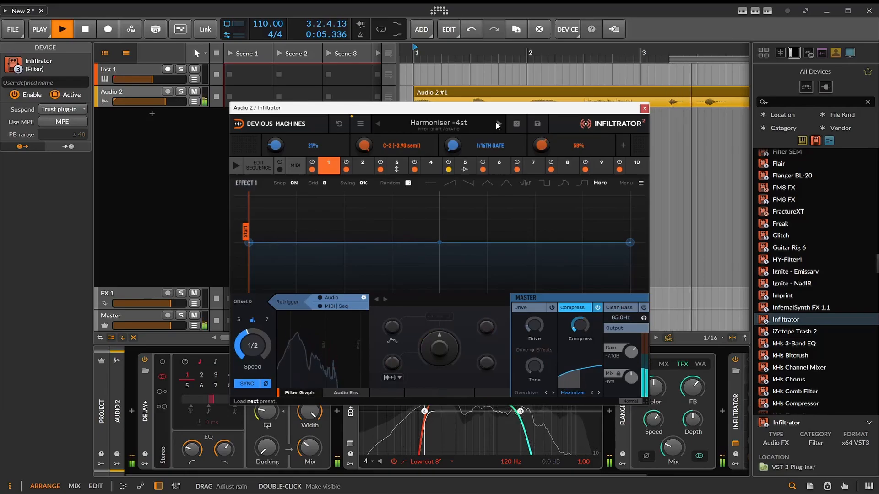
key("space")
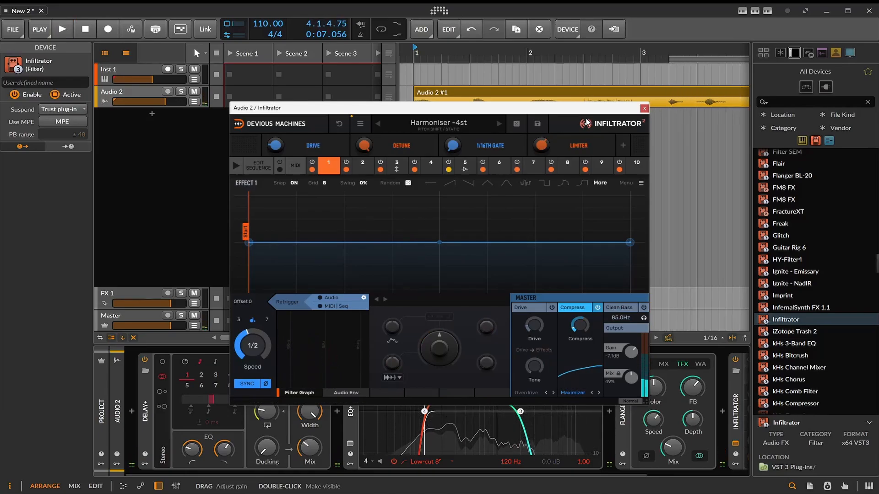
left_click(644, 109)
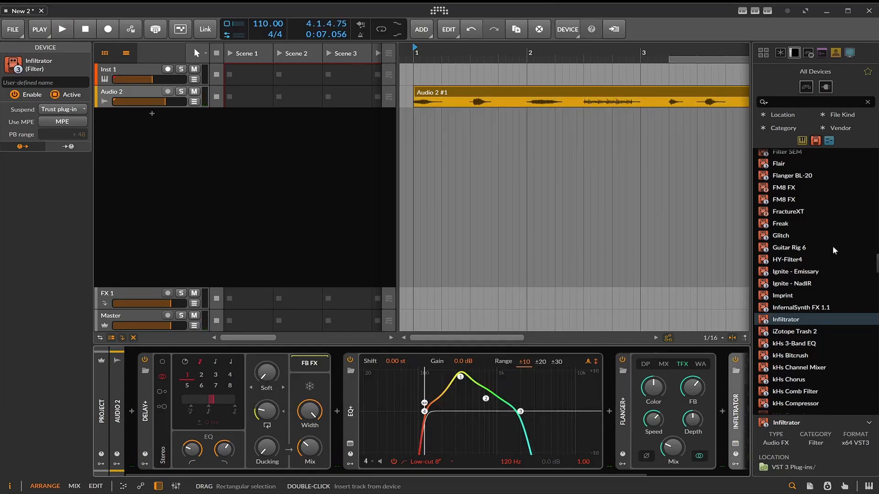
Step: Find Efx REFRACT by searching the devices for "efx" and insert it directly before EQ+ on Audio 2
scroll(831, 246, "down", 5)
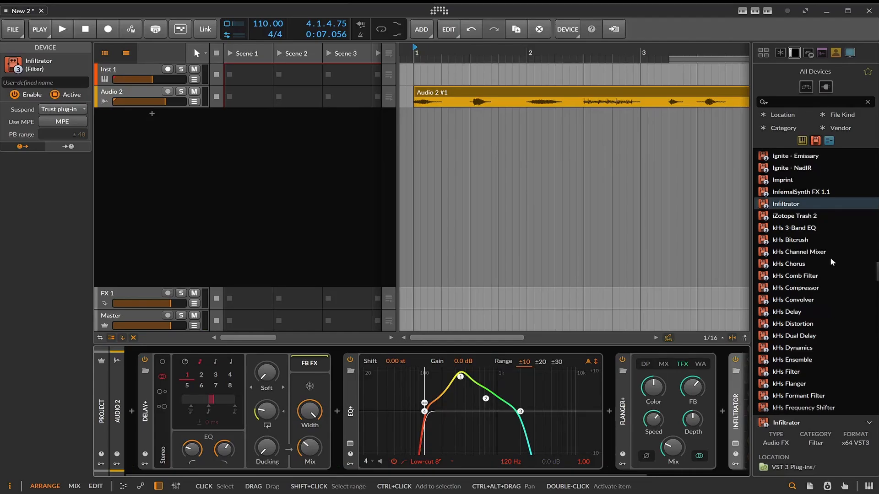
scroll(809, 280, "down", 8)
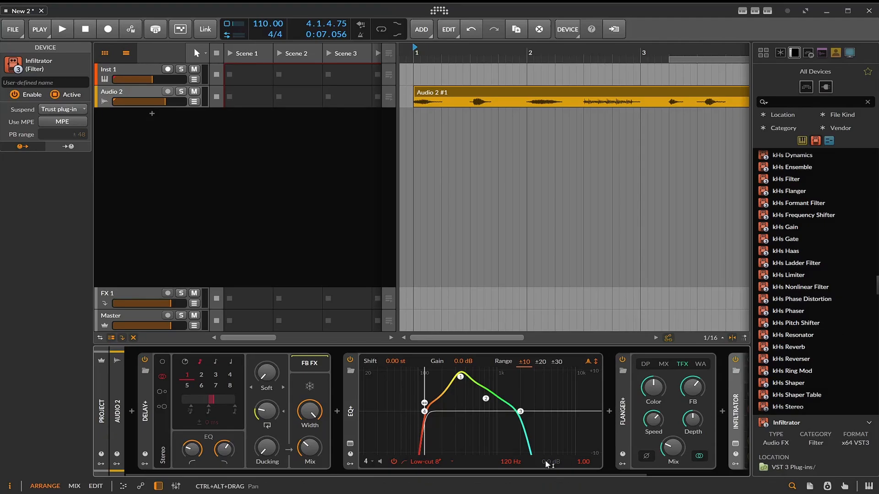
left_click_drag(532, 471, 692, 465)
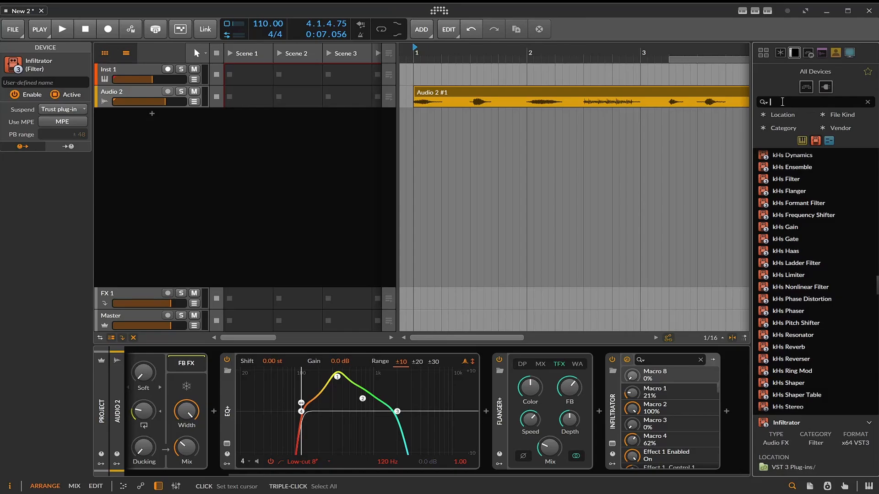
type("efx")
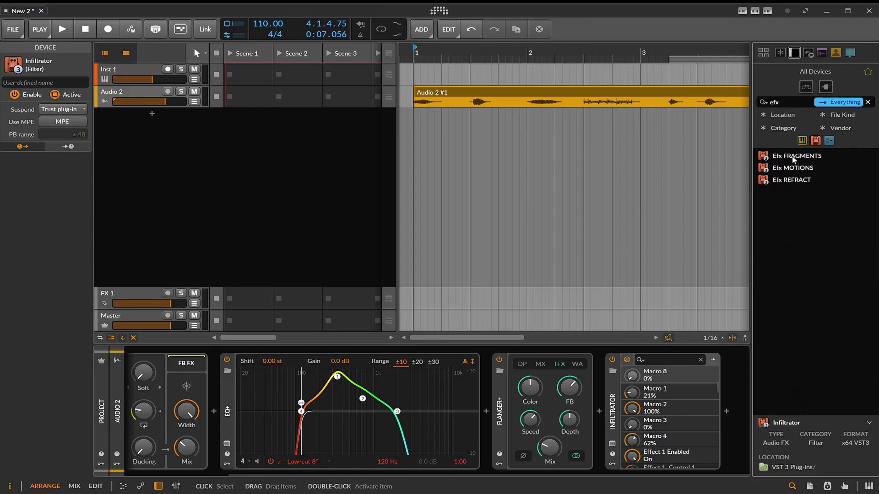
left_click_drag(787, 179, 226, 363)
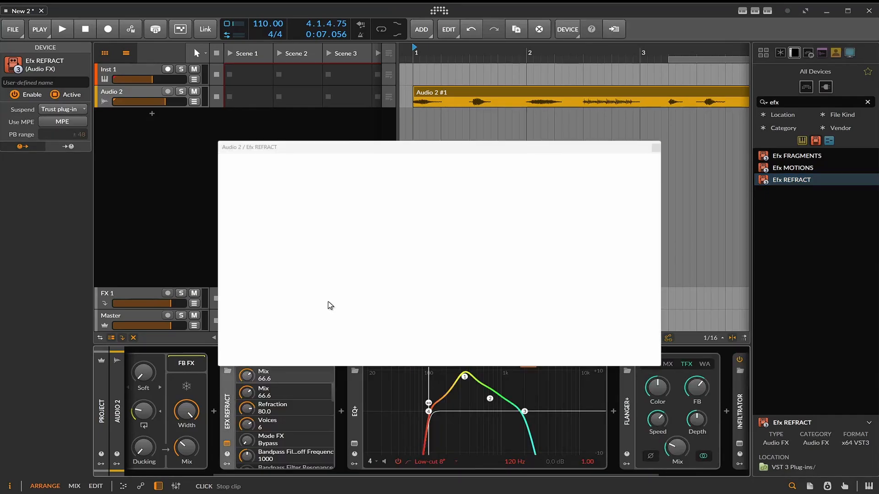
Step: Audition the clip through Efx REFRACT and set its number of refraction voices to 3
key("space")
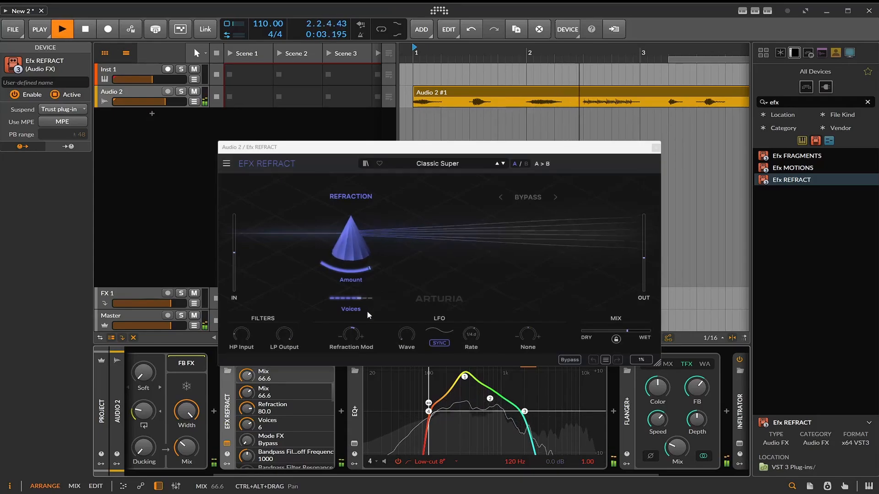
left_click(353, 299)
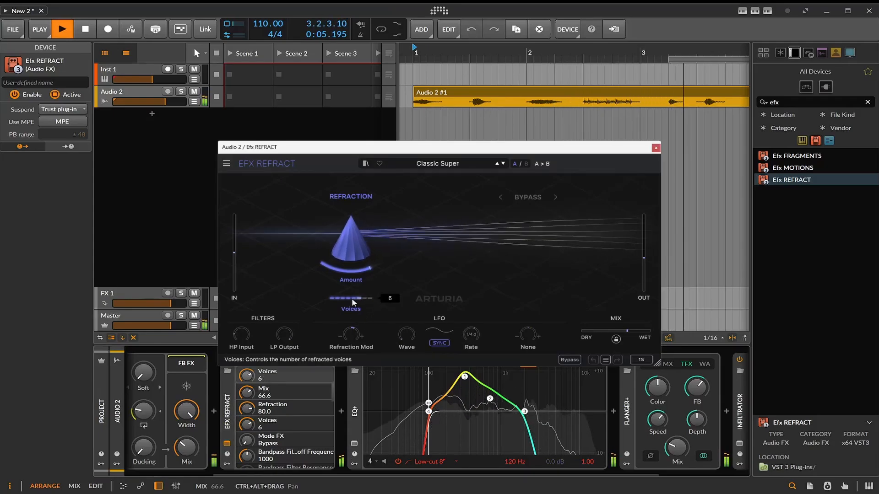
left_click_drag(351, 298, 335, 298)
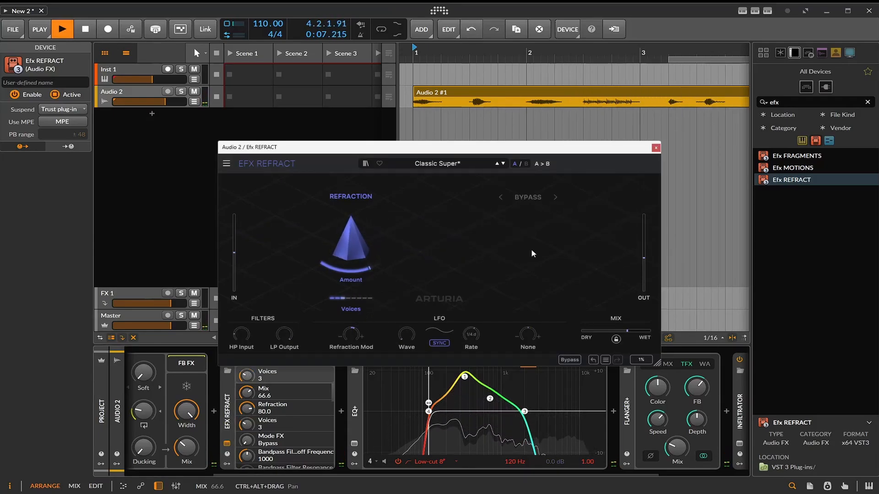
key("space")
Step: Switch REFRACT's effect mode to Comb Filter and, during playback, set its cutoff to 1248 and resonance to 0.738
left_click(543, 200)
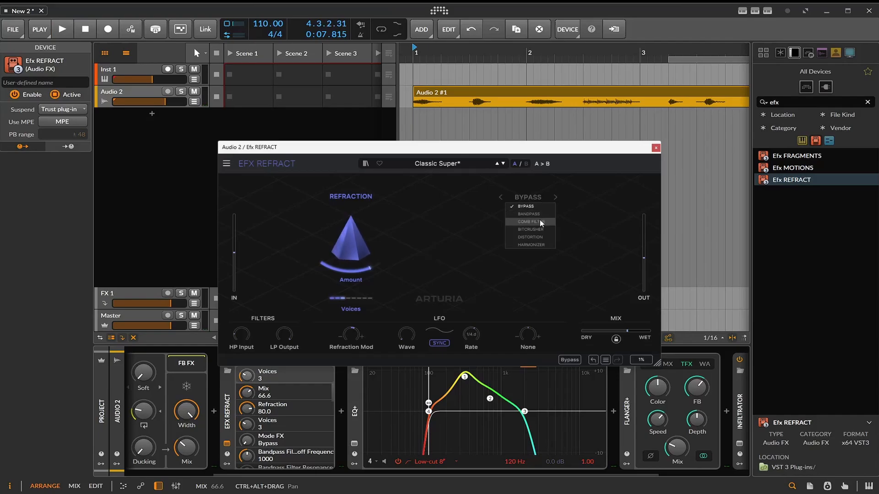
left_click(540, 221)
key("space")
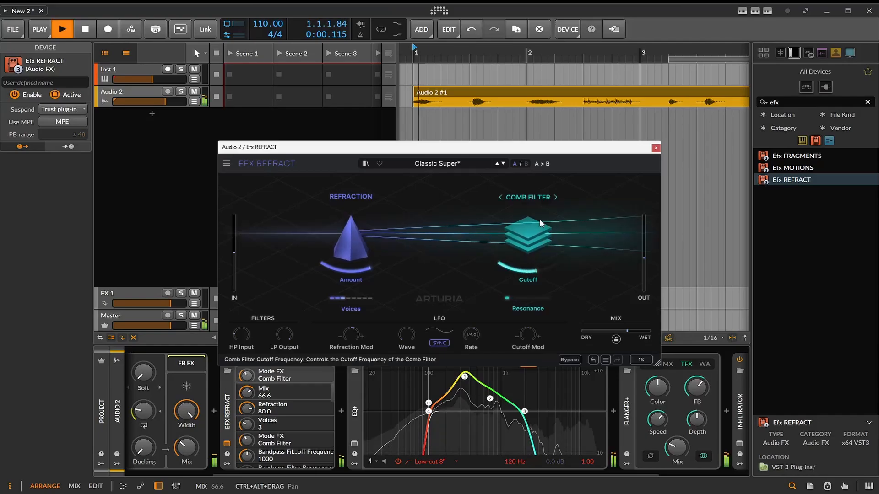
mouse_move(540, 221)
left_mouse_down()
mouse_move(537, 280)
mouse_move(537, 219)
left_mouse_up()
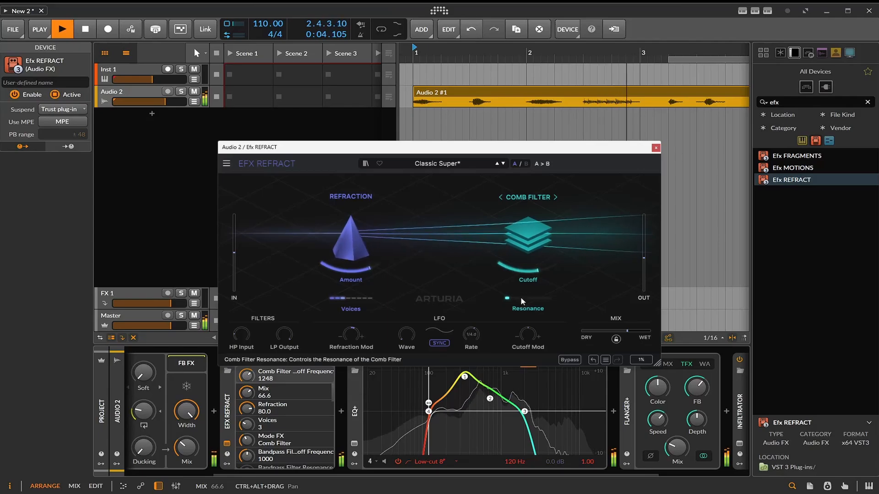
left_click_drag(521, 299, 521, 265)
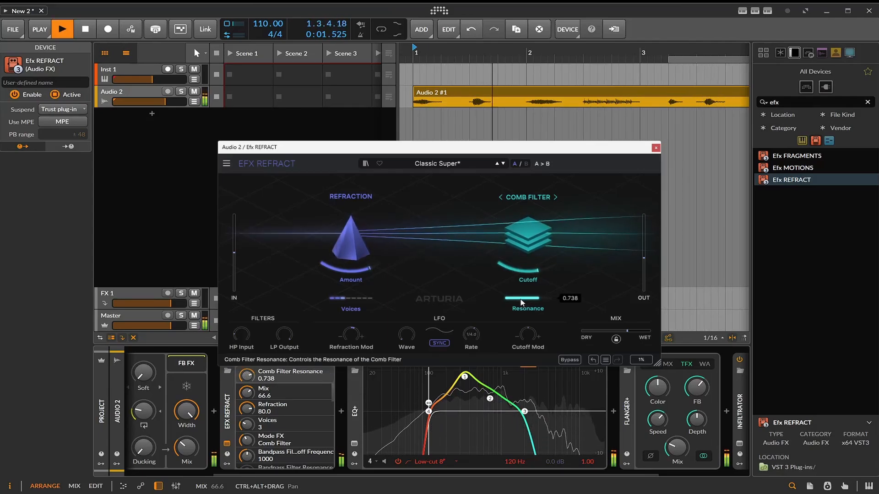
Step: Set REFRACT's voices to 7 and refraction amount to 57.2%, replay the clip, and close the plug-in window
left_click(347, 297)
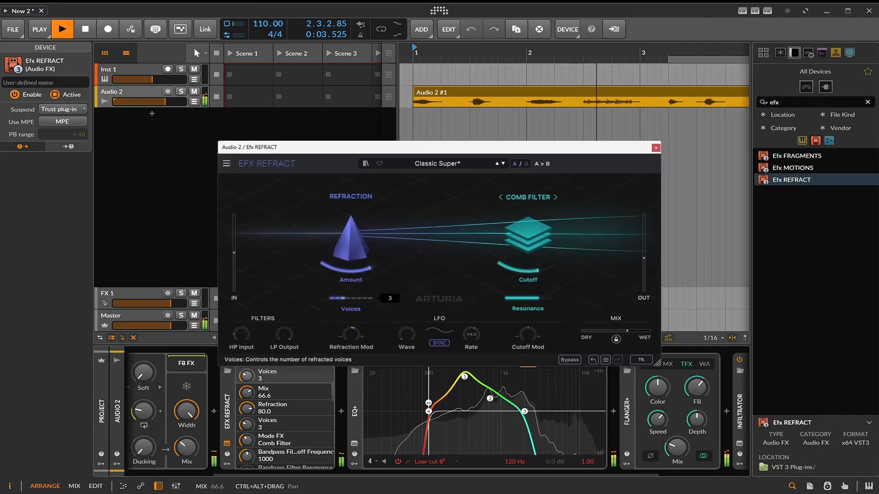
left_click_drag(346, 298, 352, 275)
left_click(351, 334)
key("space")
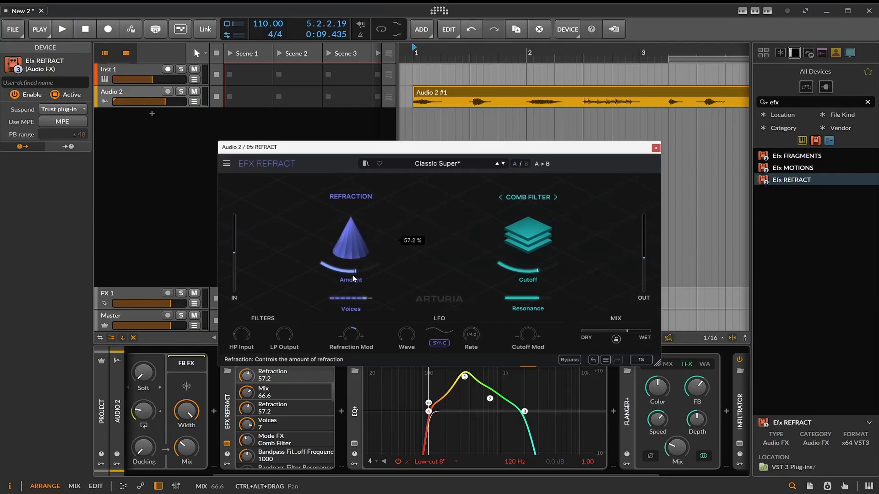
key("space")
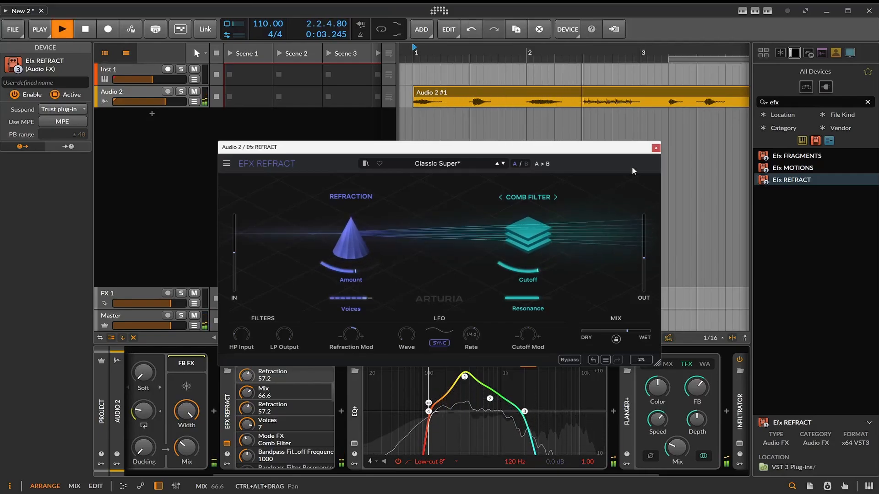
left_click(655, 147)
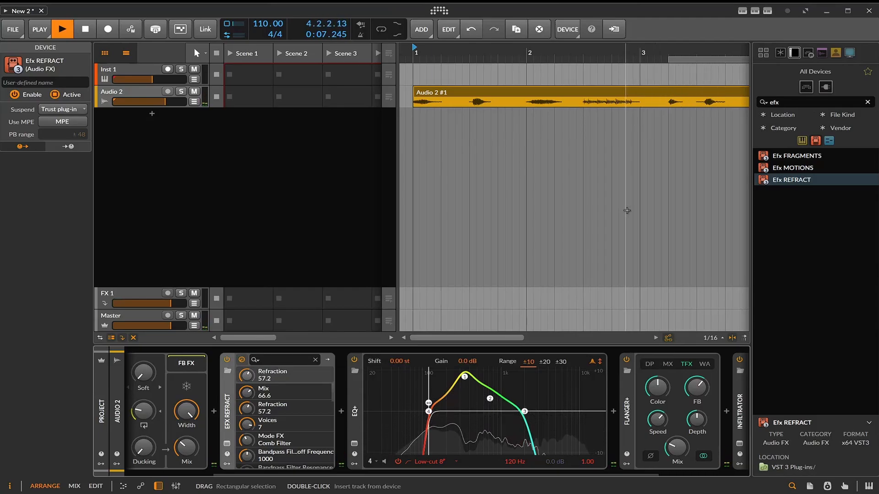
Step: Move the playback start to 3.2.1 at the fifth sound and audition the clip from there
key("space")
left_click(671, 131)
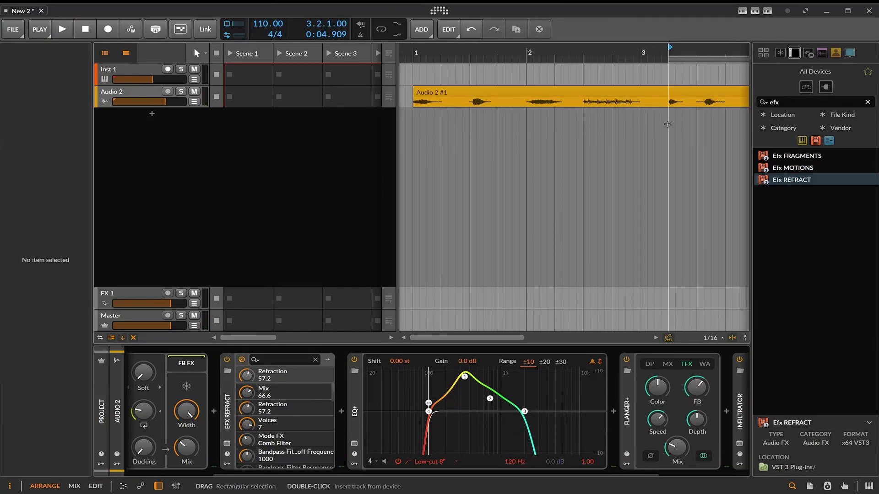
key("space")
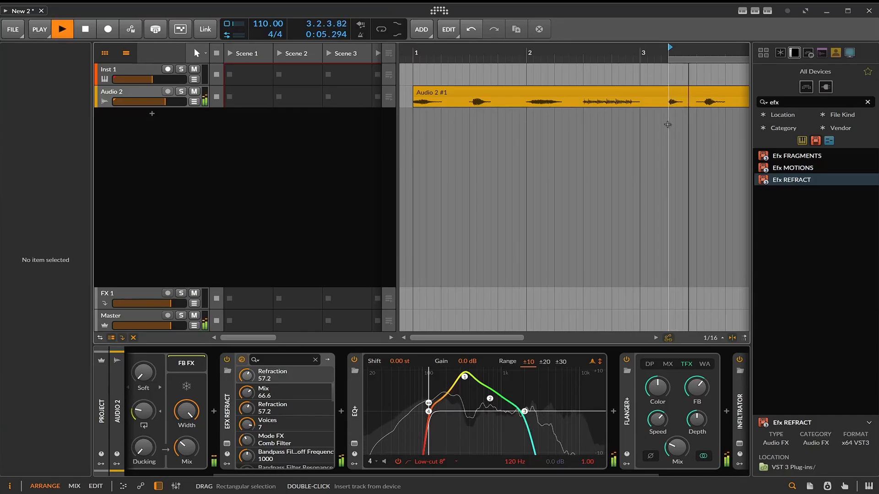
key("space")
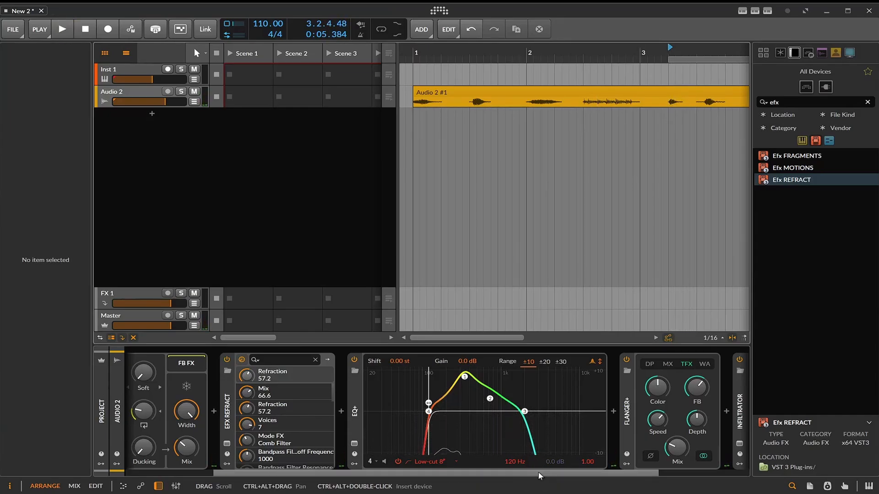
Step: Search the devices for "mult" and insert Multiband FX-3 between Flanger+ and Infiltrator
left_click_drag(538, 474, 674, 476)
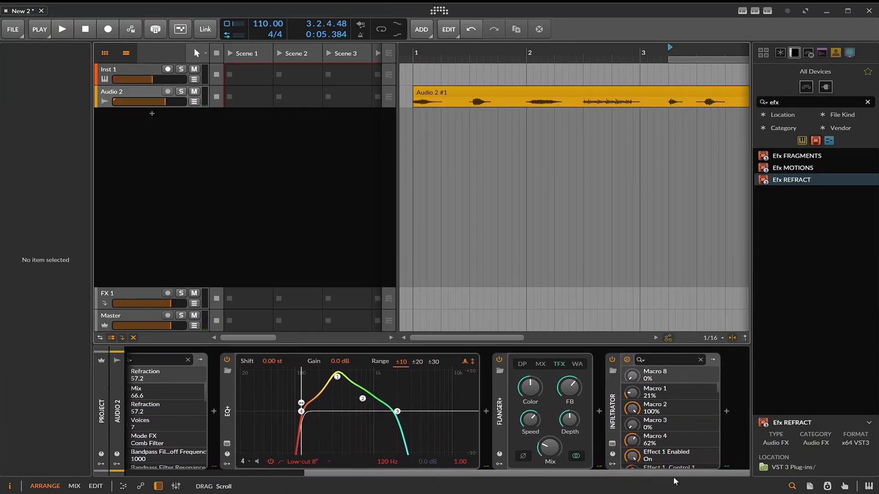
left_click(795, 102)
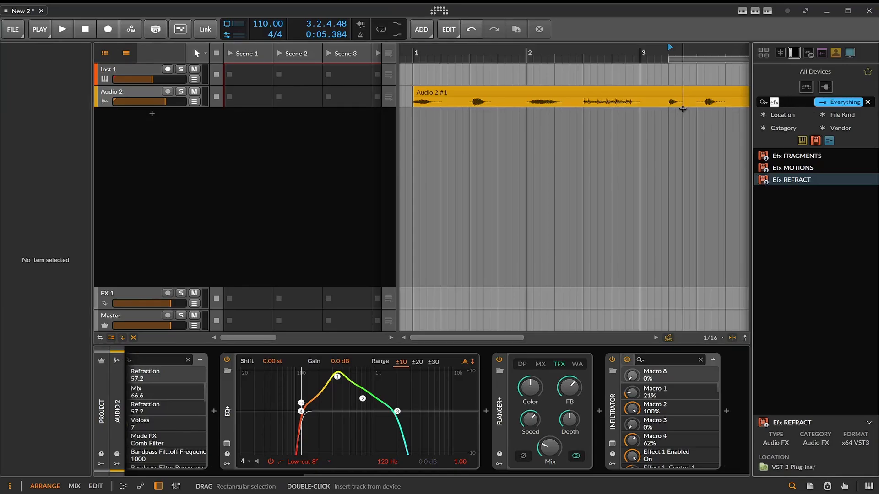
type("mult")
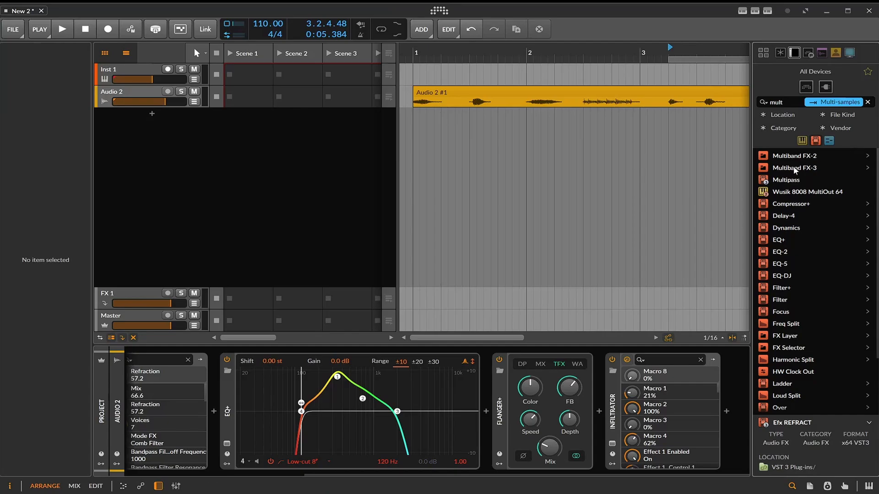
left_click_drag(794, 168, 600, 404)
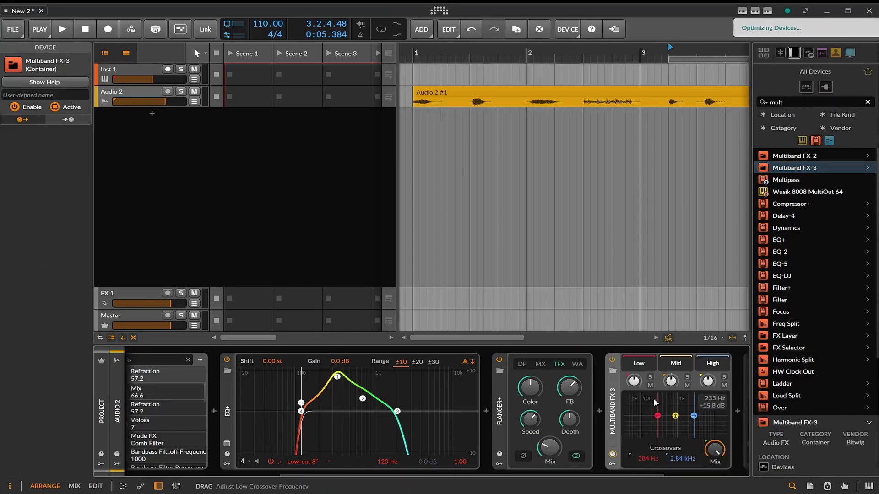
left_click_drag(567, 472, 639, 473)
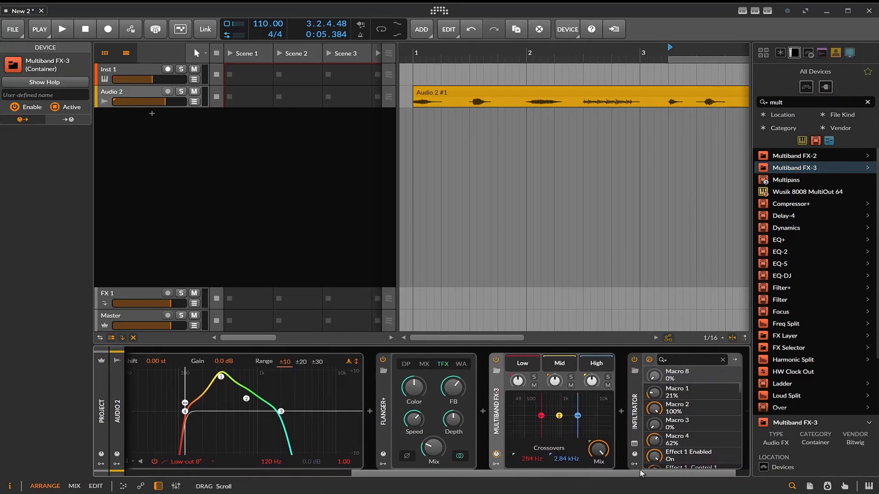
Step: Move Infiltrator into the Low band of Multiband FX-3 and audition the result
left_click(633, 410)
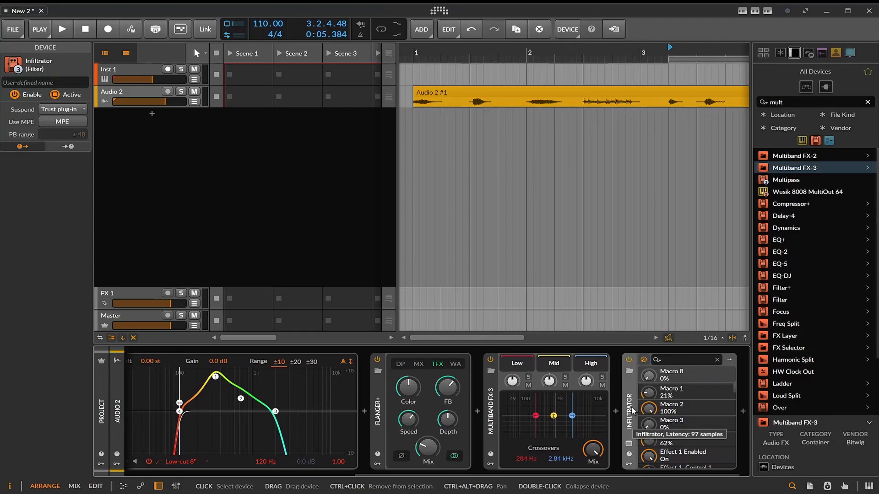
left_click_drag(633, 411, 527, 365)
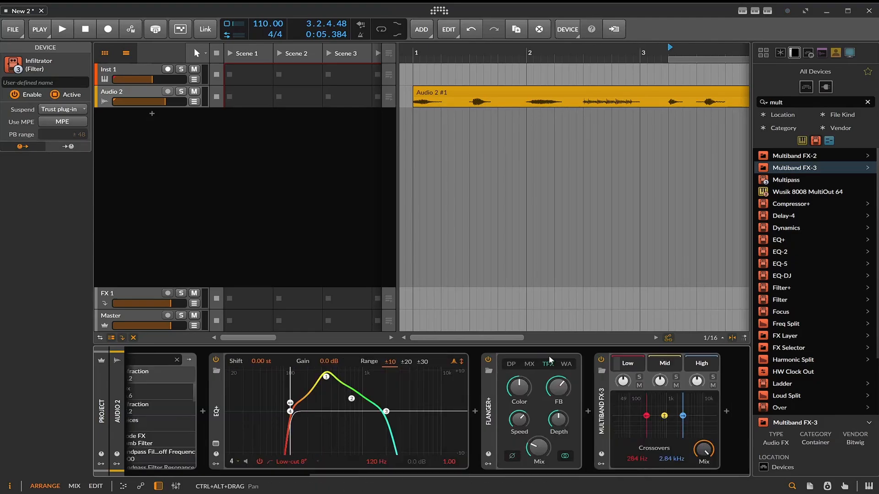
key("space")
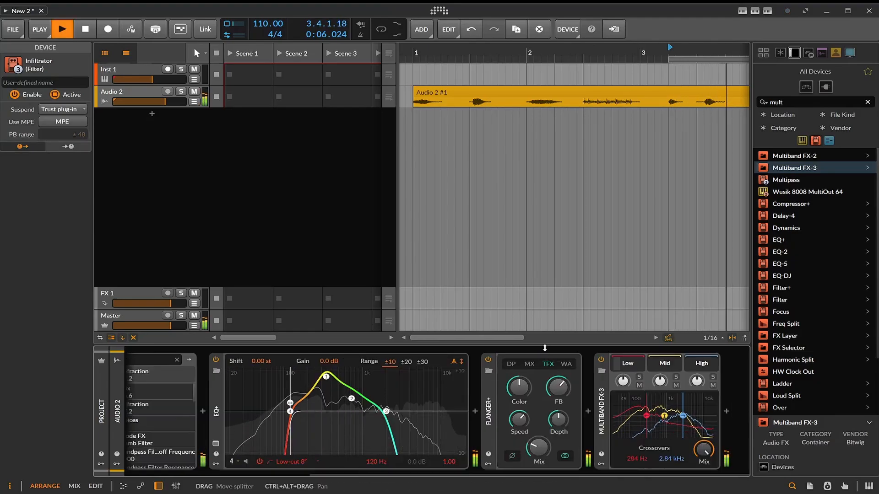
key("space")
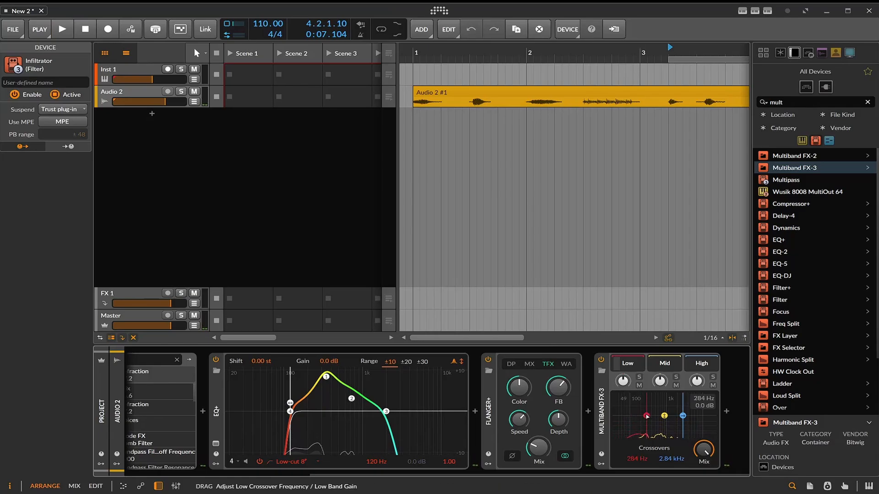
Step: Raise the low crossover of Multiband FX-3 to 612 Hz and play the clip to check it
left_click_drag(645, 416, 658, 416)
key("space")
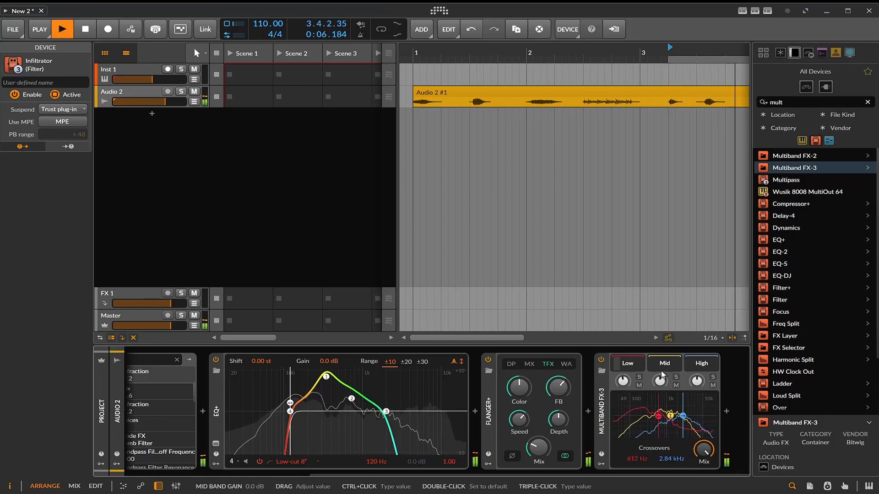
key("space")
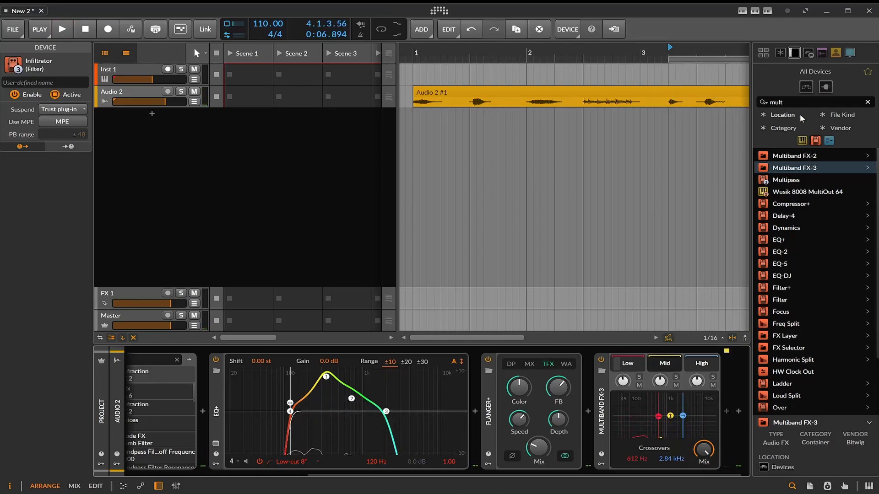
Step: Search the devices for "shif"
left_click(787, 102)
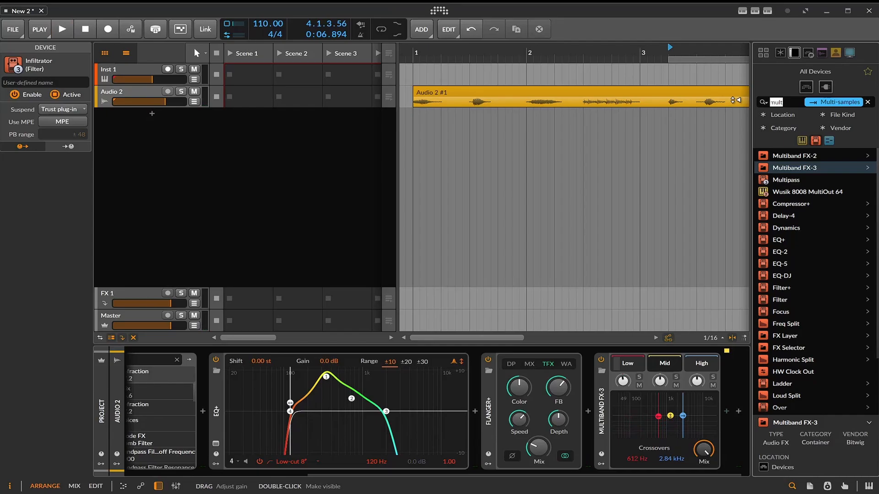
type("shif")
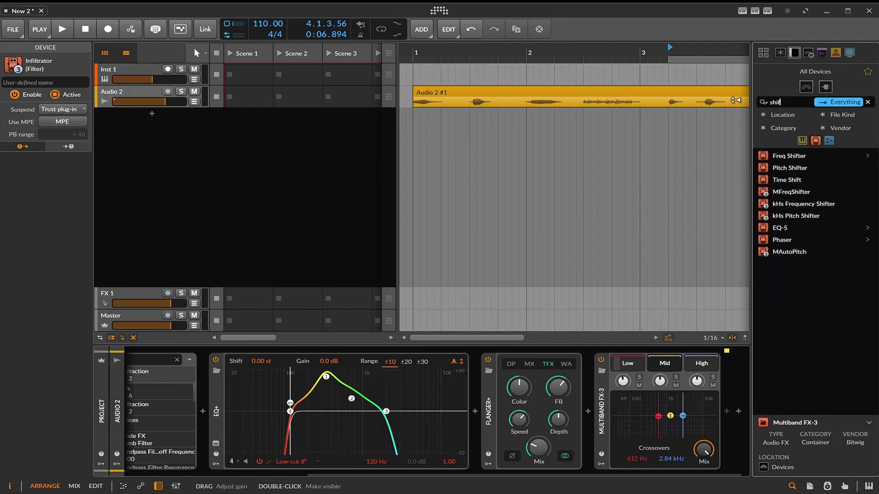
left_click(785, 168)
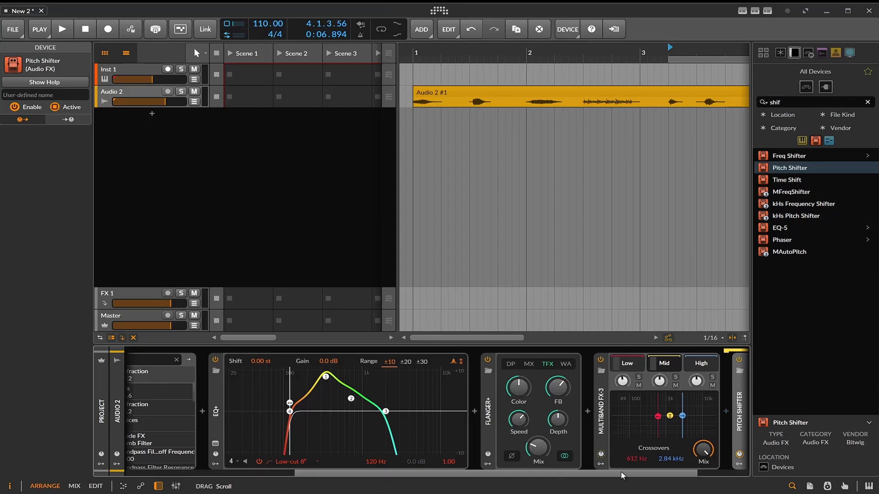
left_click_drag(621, 473, 706, 462)
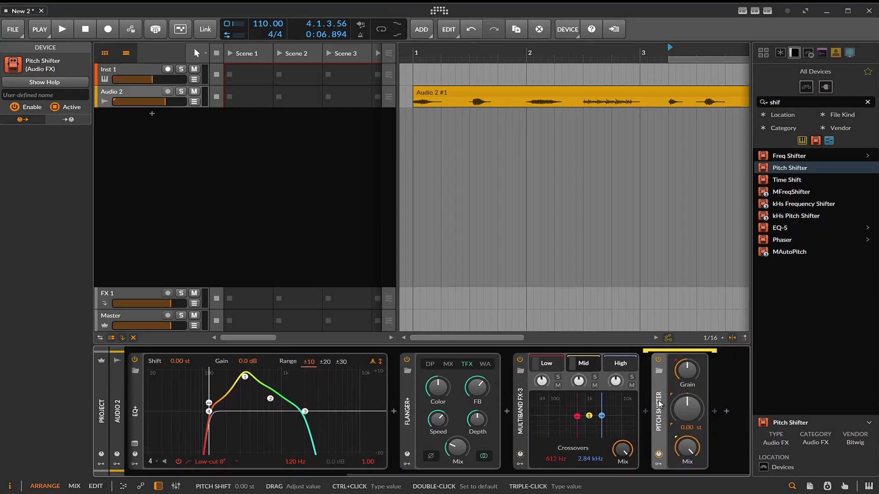
key("Delete")
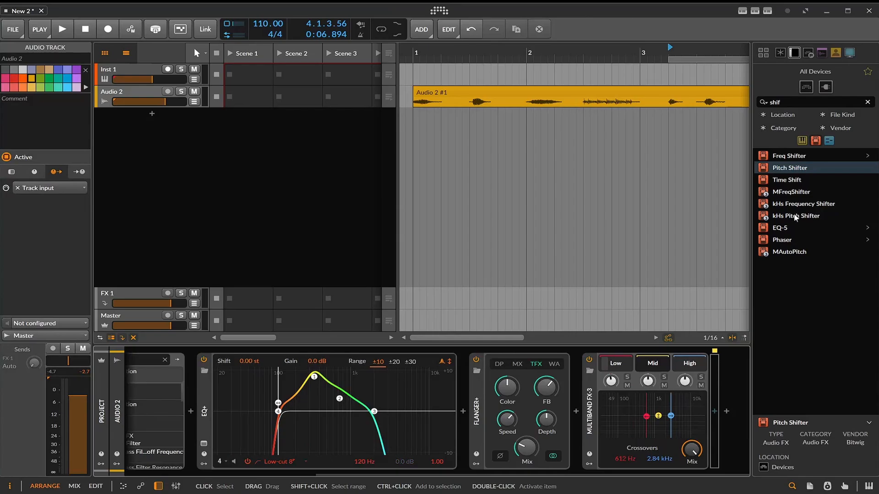
Step: Insert kHs Pitch Shifter into the Mid band of Multiband FX-3, set its pitch to -7.00 and audition it
left_click_drag(793, 213, 662, 377)
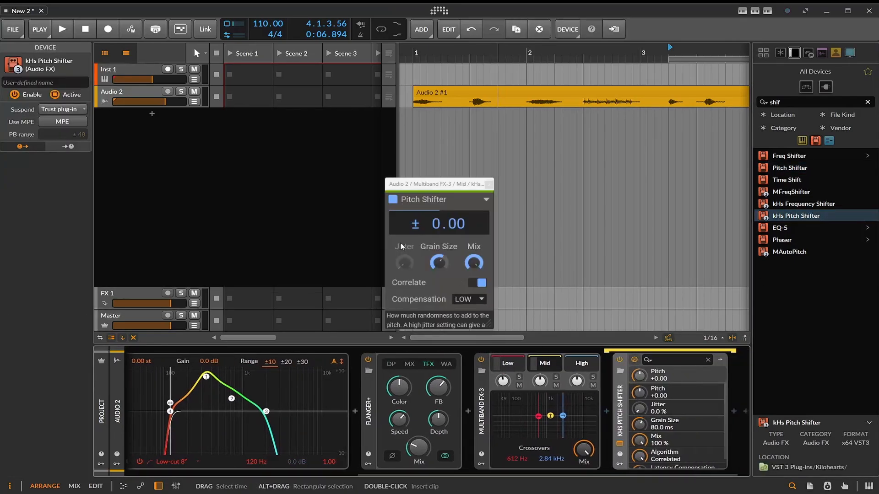
mouse_move(430, 222)
left_mouse_down()
mouse_move(435, 236)
mouse_move(429, 224)
left_mouse_up()
key("space")
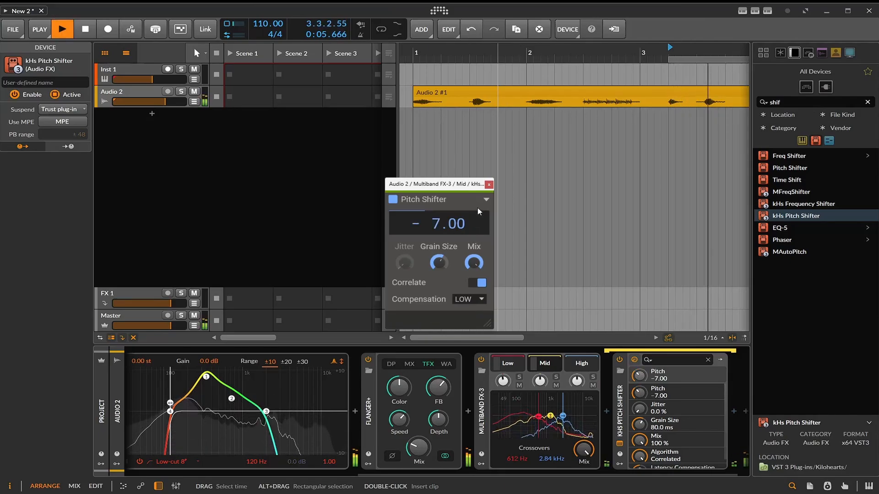
left_click(489, 184)
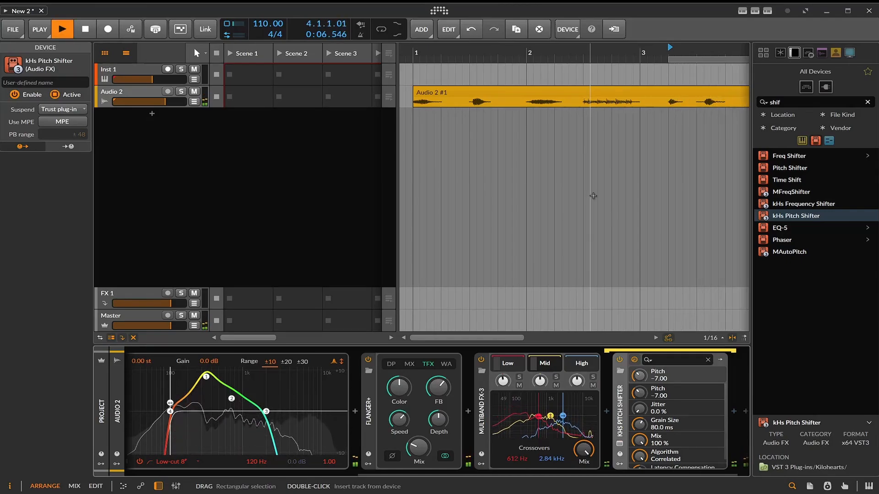
Step: Place the playback start at the fifth sound, 3.2.1, and audition the pitch-shifted clip from there
left_click(670, 102)
key("space")
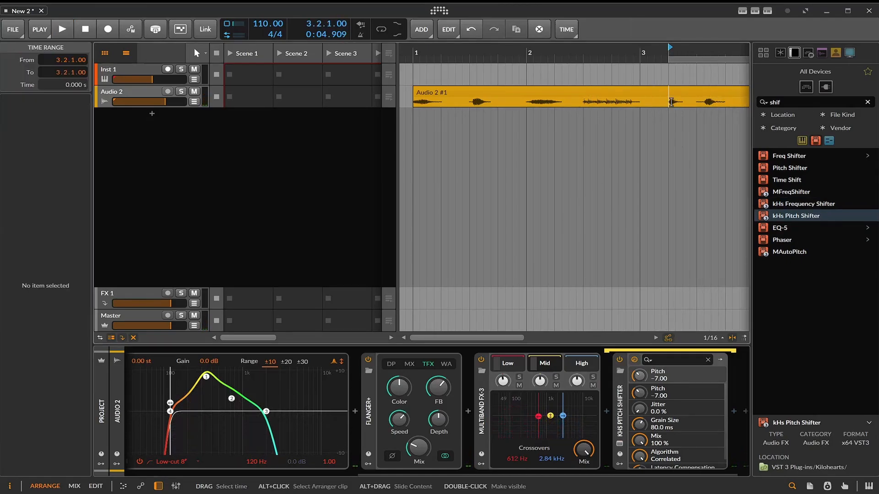
key("space")
key("space")
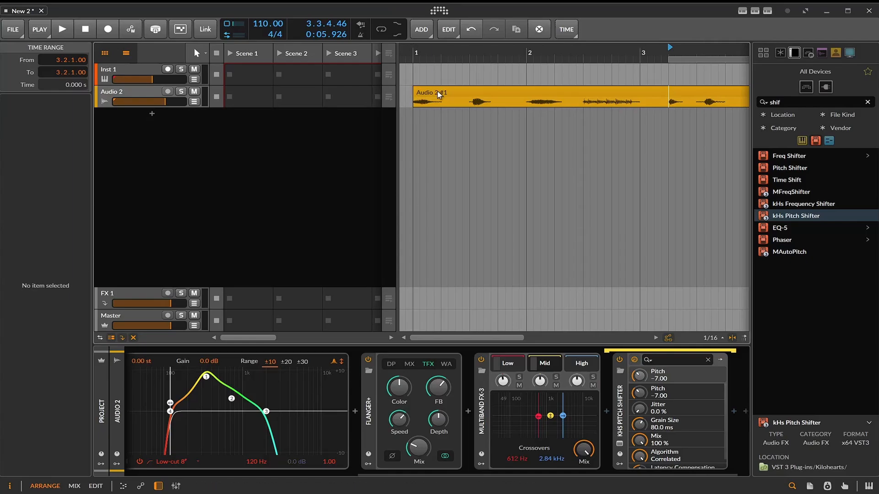
Step: Bounce the Audio 2 clip to a new audio track with Pre-Fader source, 24-bit depth and Dither
right_click(455, 91)
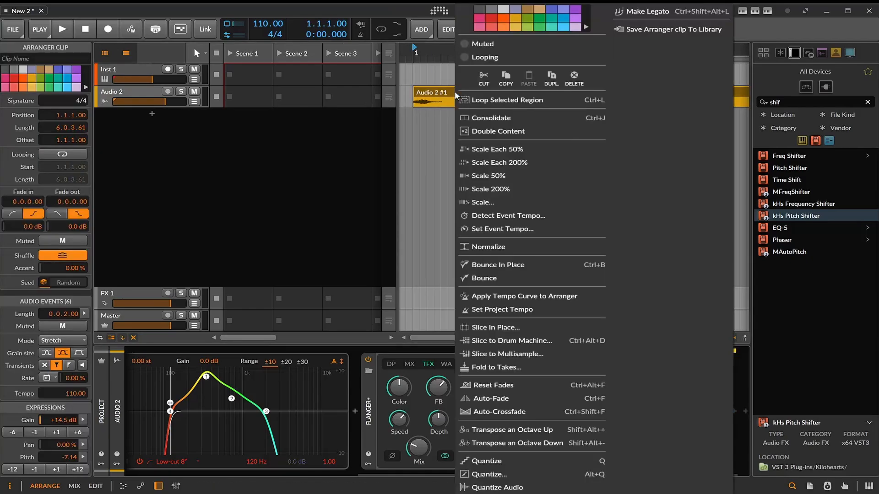
left_click(510, 286)
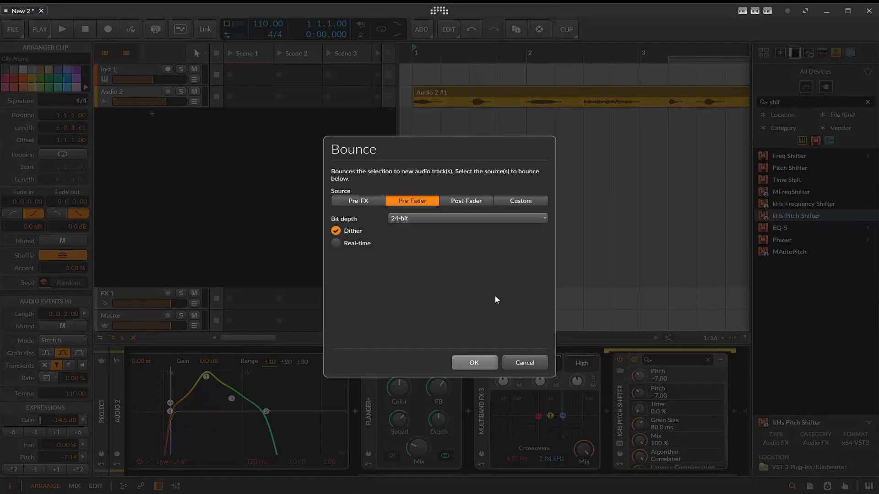
left_click(467, 363)
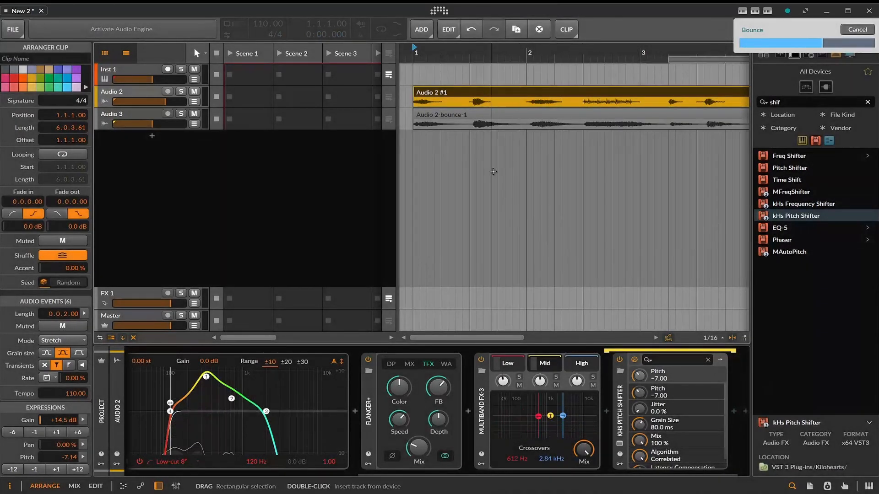
Step: Mute the Audio 2 track and audition the bounced clip
left_click(194, 91)
key("space")
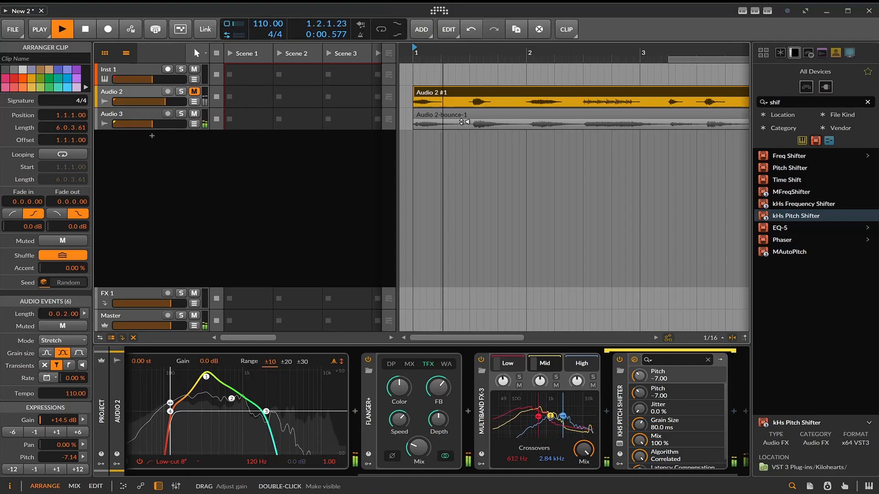
key("space")
Step: Open the Audio 2-bounce-1 clip for detailed editing and select its audio event
double_click(486, 118)
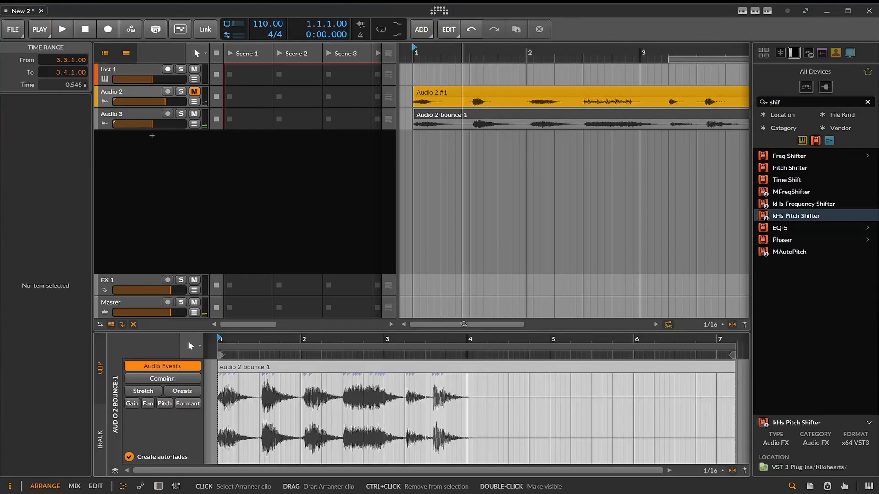
right_click(465, 360)
left_click(504, 362)
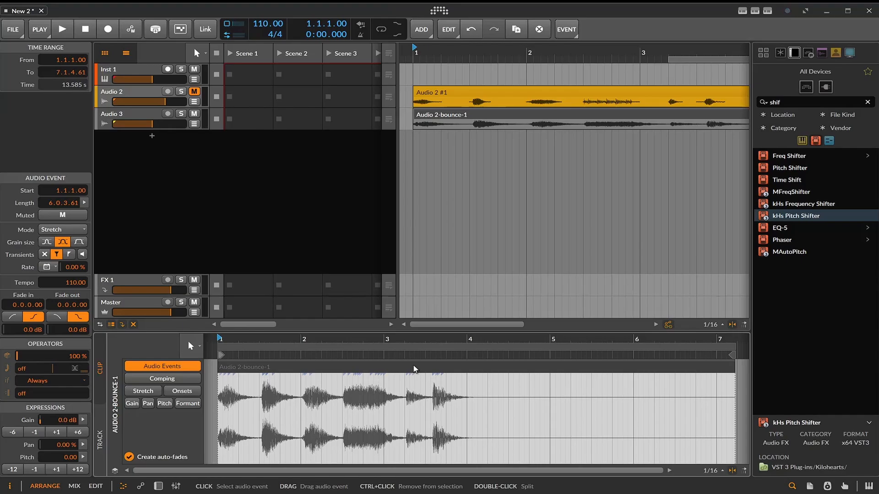
Step: Raise the volume of the Audio 3 track while auditioning the bounced clip
key("space")
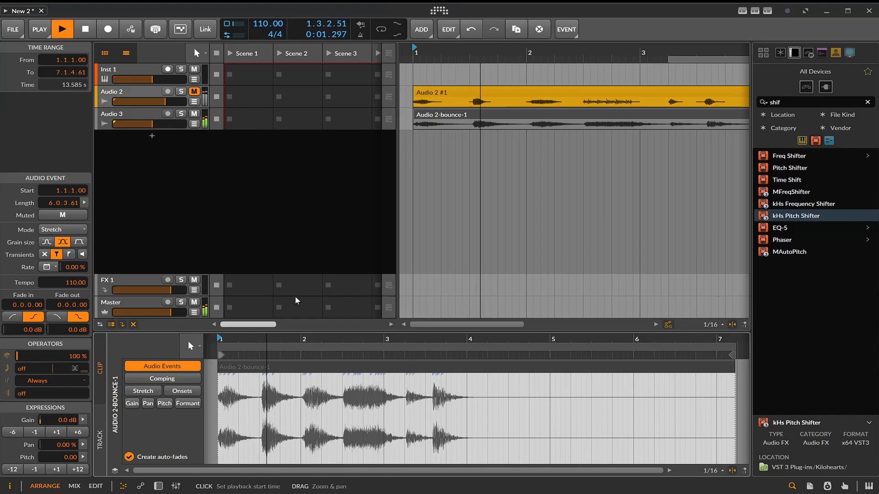
left_click_drag(138, 127, 144, 127)
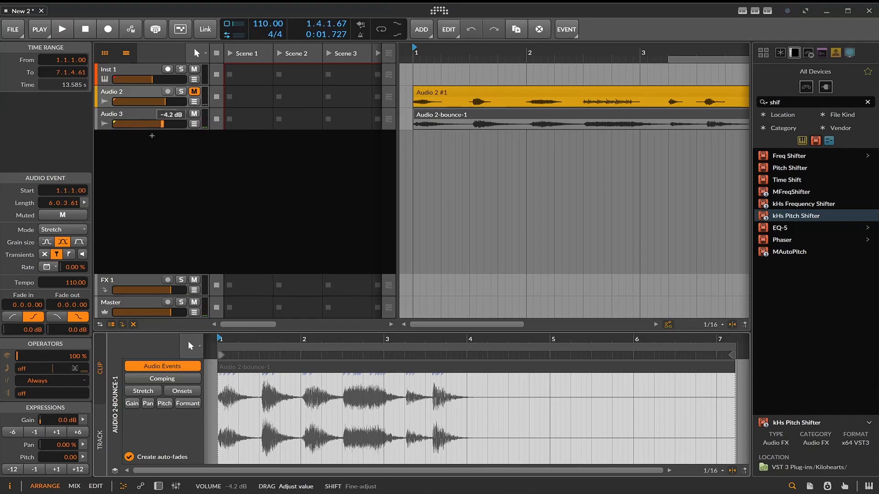
key("space")
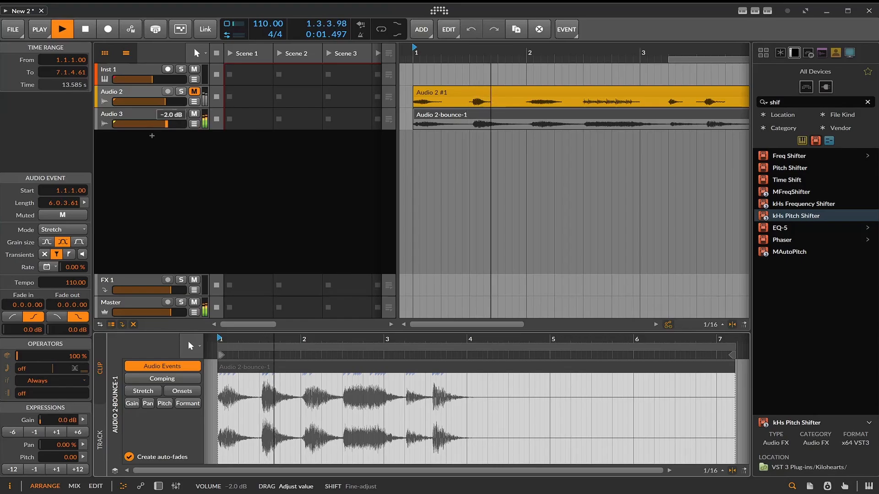
left_click_drag(174, 120, 172, 120)
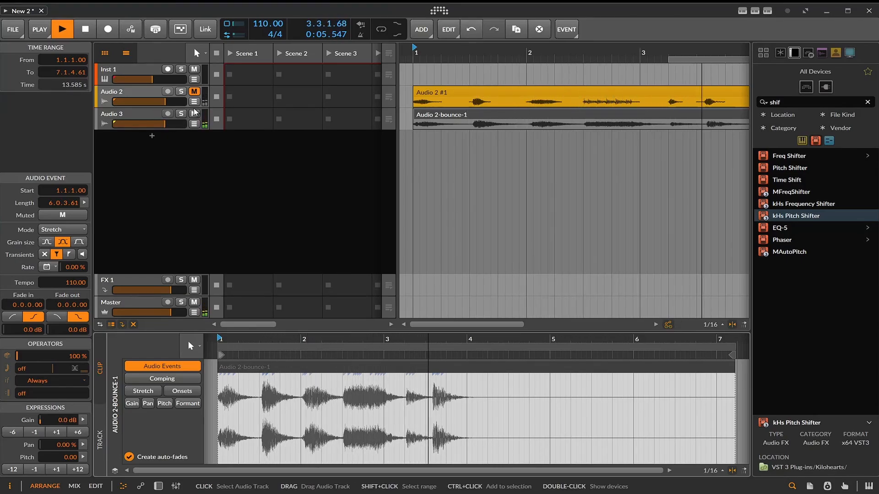
key("space")
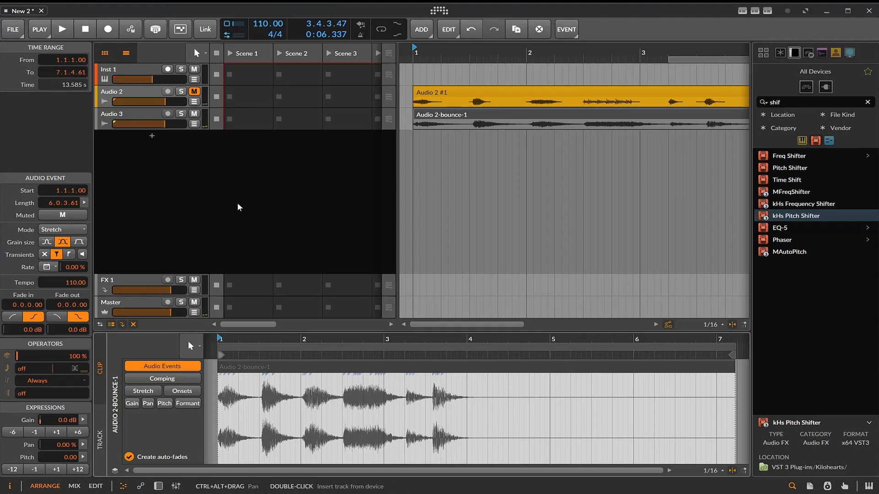
Step: Split the bounced audio into its six sounds with the Knife tool at 1.3.1, 2.1.1, 2.3.1, 3.2.1 and 3.3.2
left_click(191, 346)
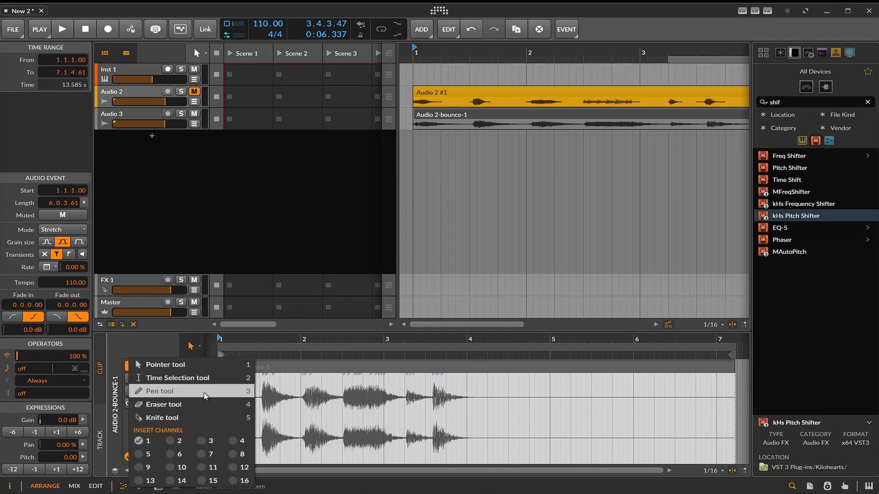
left_click(202, 416)
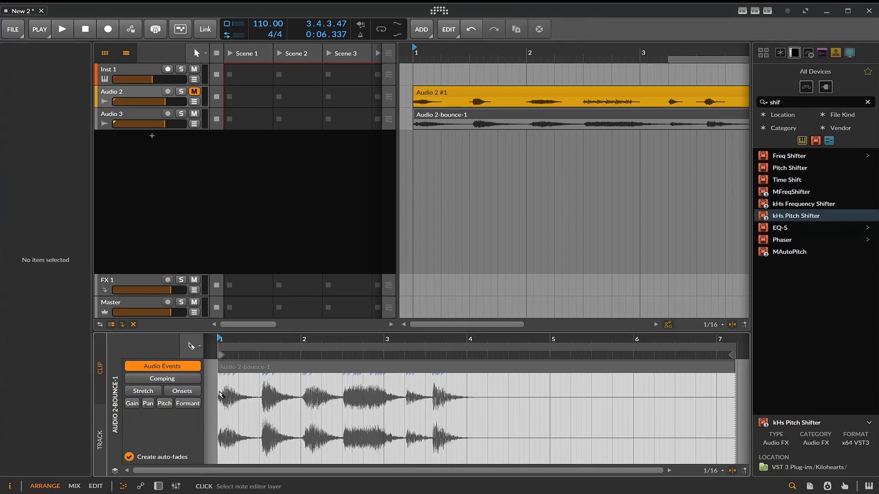
left_click(260, 375)
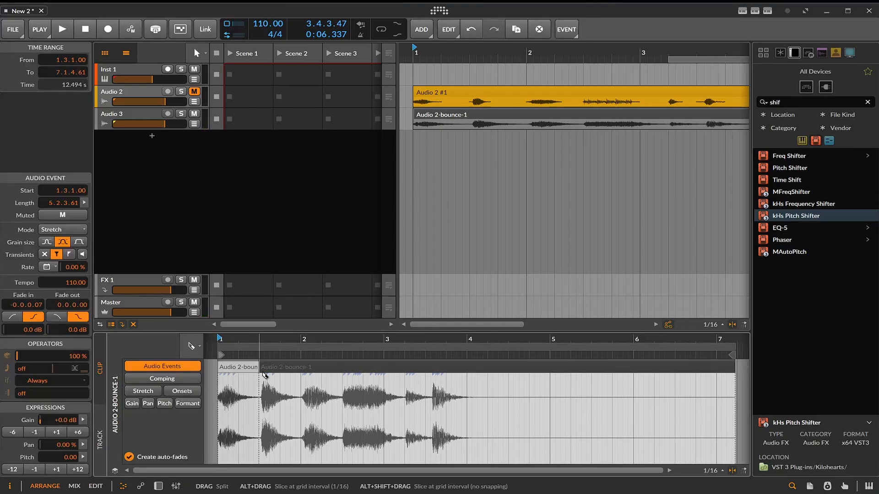
left_click(304, 374)
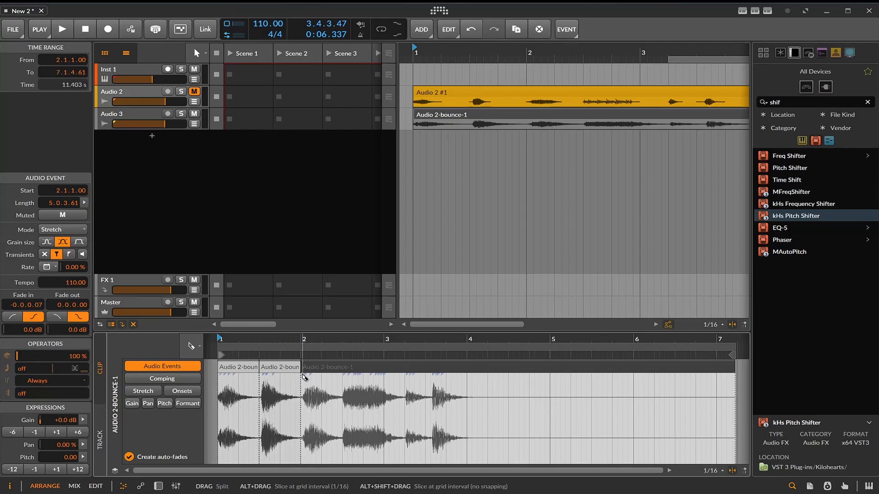
left_click(343, 377)
left_click(405, 376)
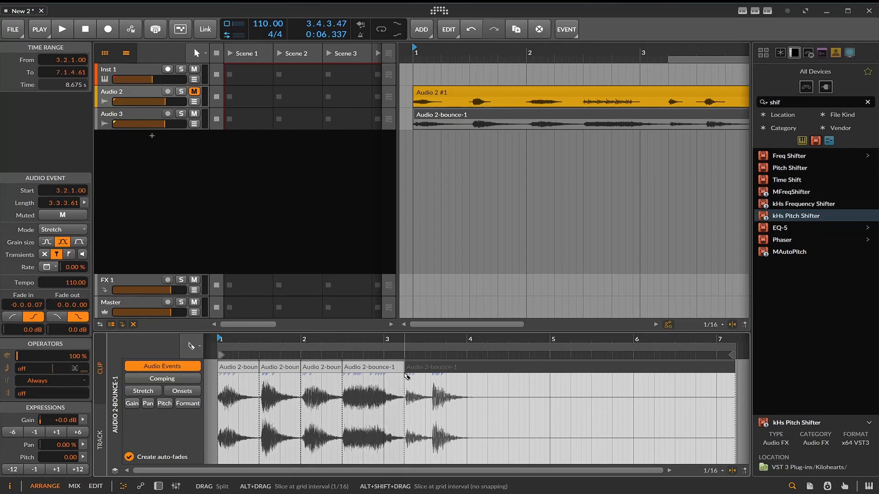
left_click(430, 377)
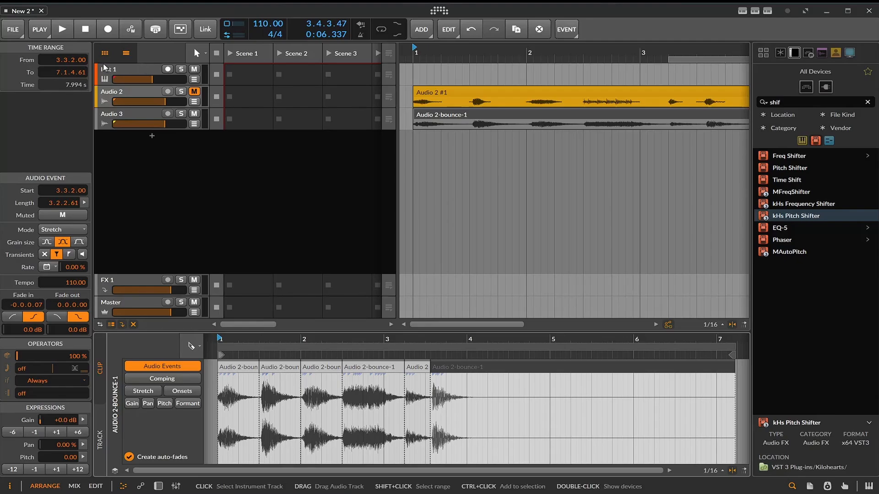
right_click(416, 369)
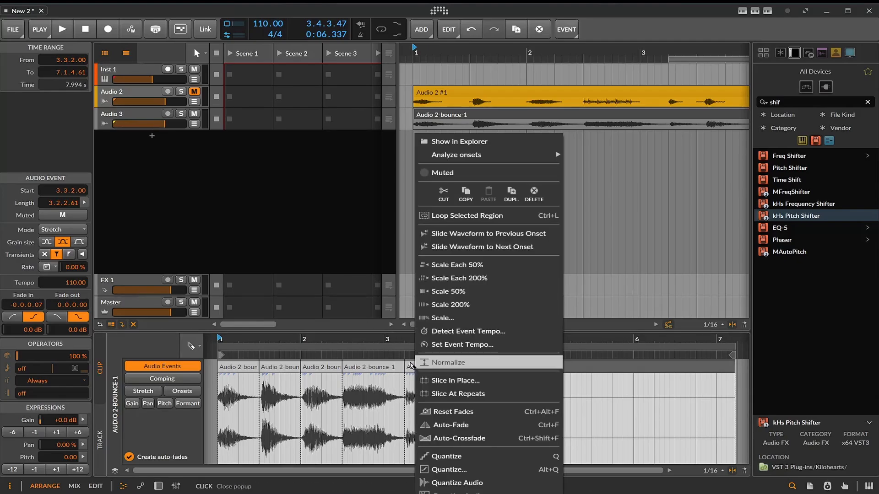
left_click(353, 251)
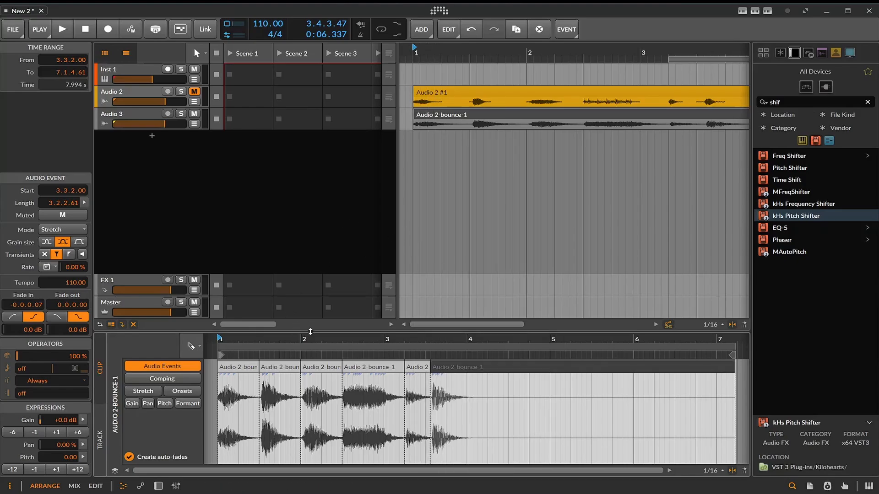
left_click(318, 372)
Step: Switch the clip editor back to the Pointer tool
left_click(192, 346)
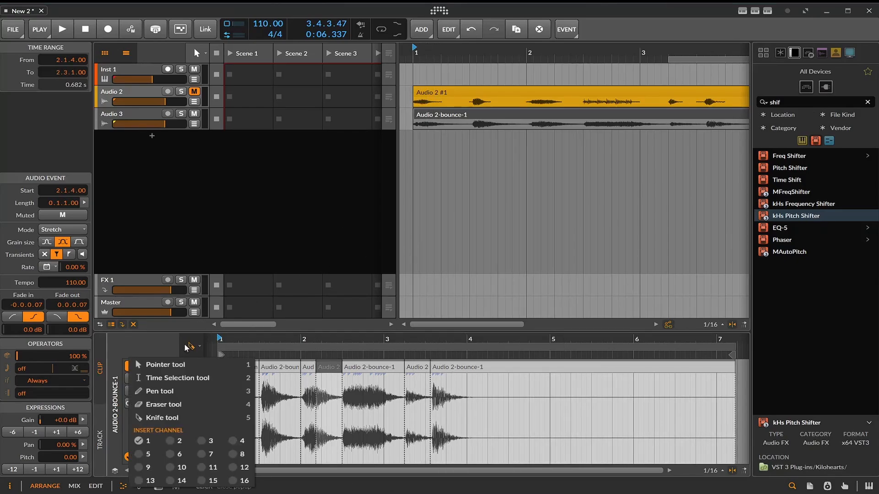
left_click(199, 360)
left_click(195, 223)
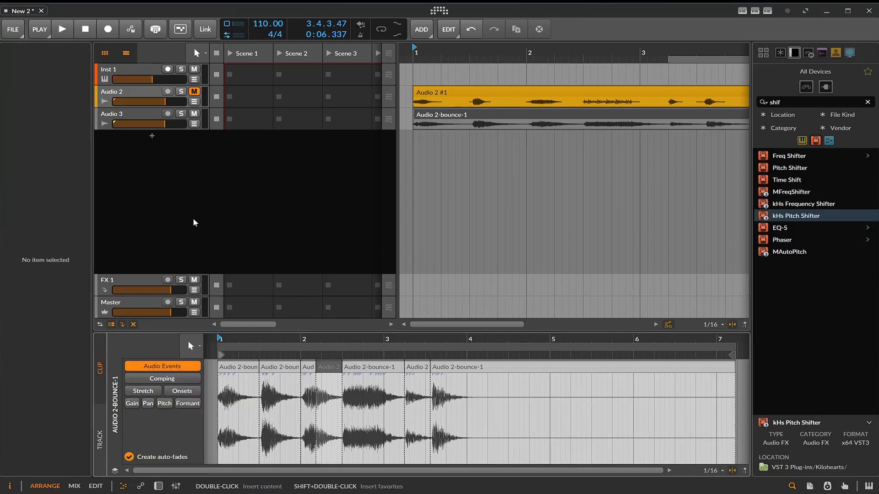
Step: Undo the accidental split inside the third sound at 2.1.4
left_click(12, 29)
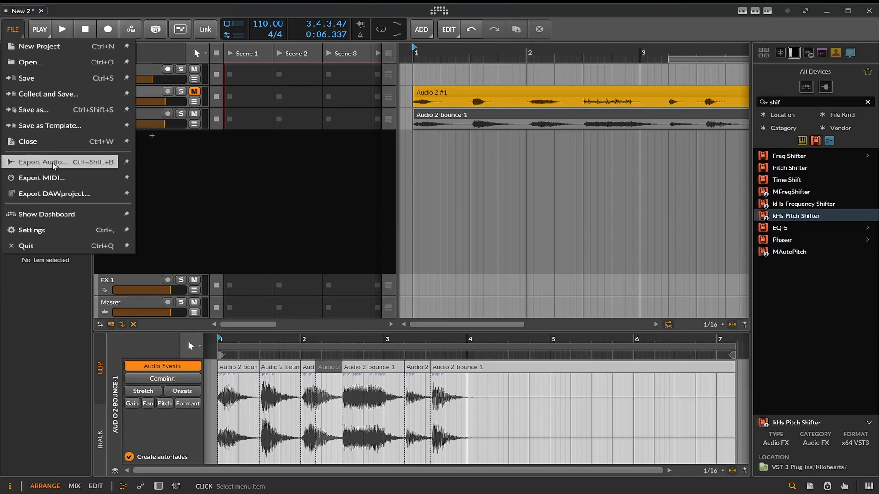
left_click(328, 374)
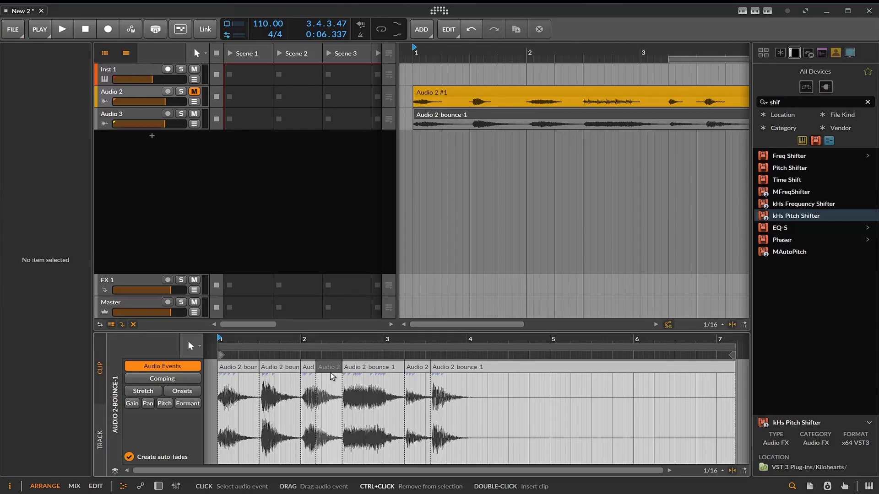
key("ctrl+z")
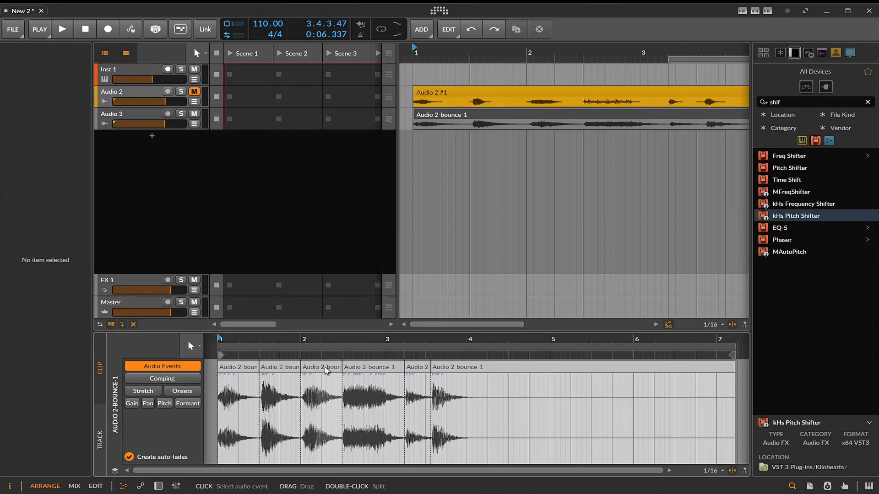
Step: Select the fourth slice of the bounced audio, starting at 2.3.1
left_click(327, 369)
left_click(375, 370)
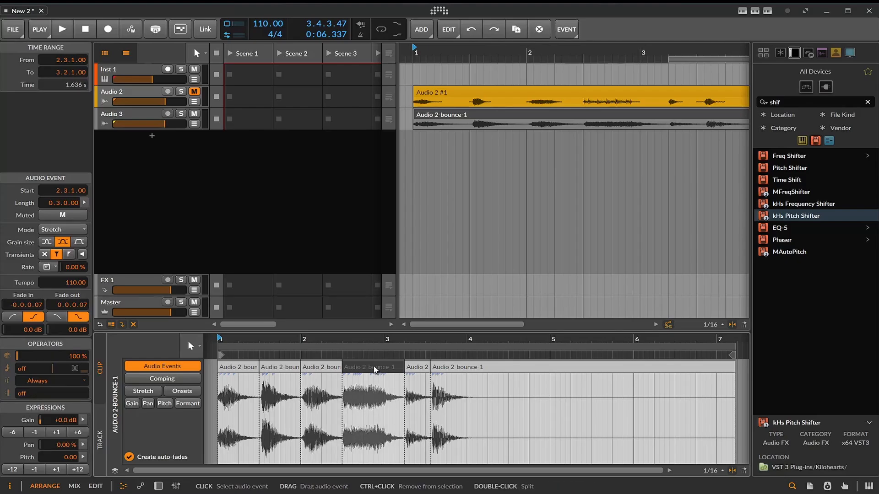